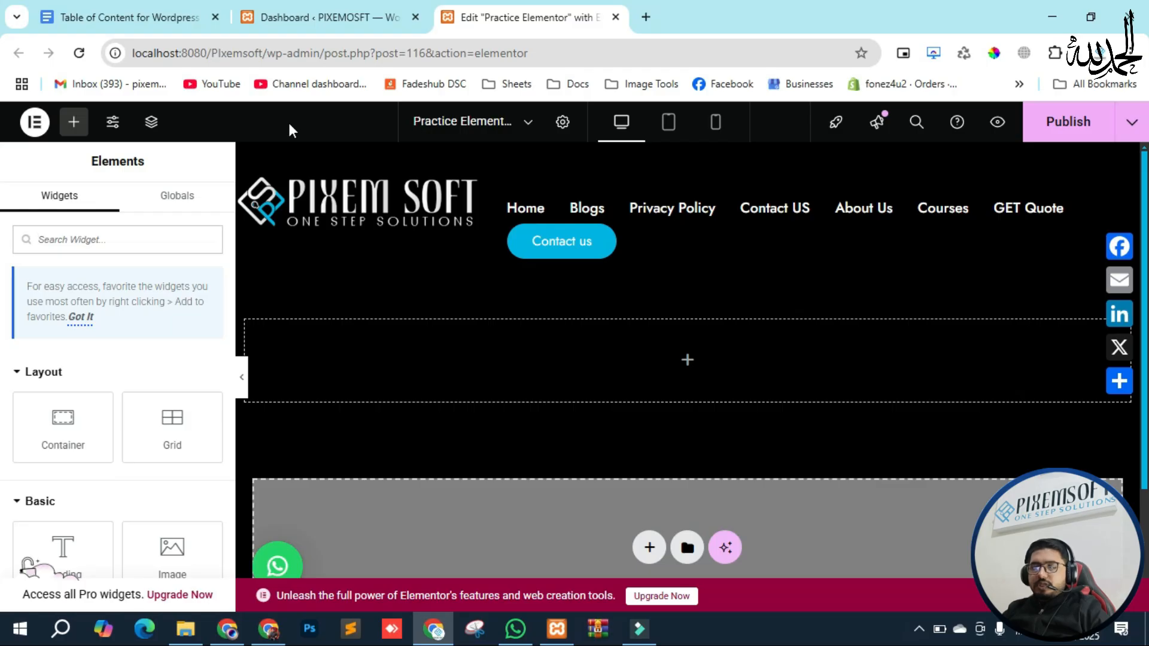
- Find the Basic Gallery widget by searching for "image" and place it in the empty container below the header
{"action": "type", "text": "image"}
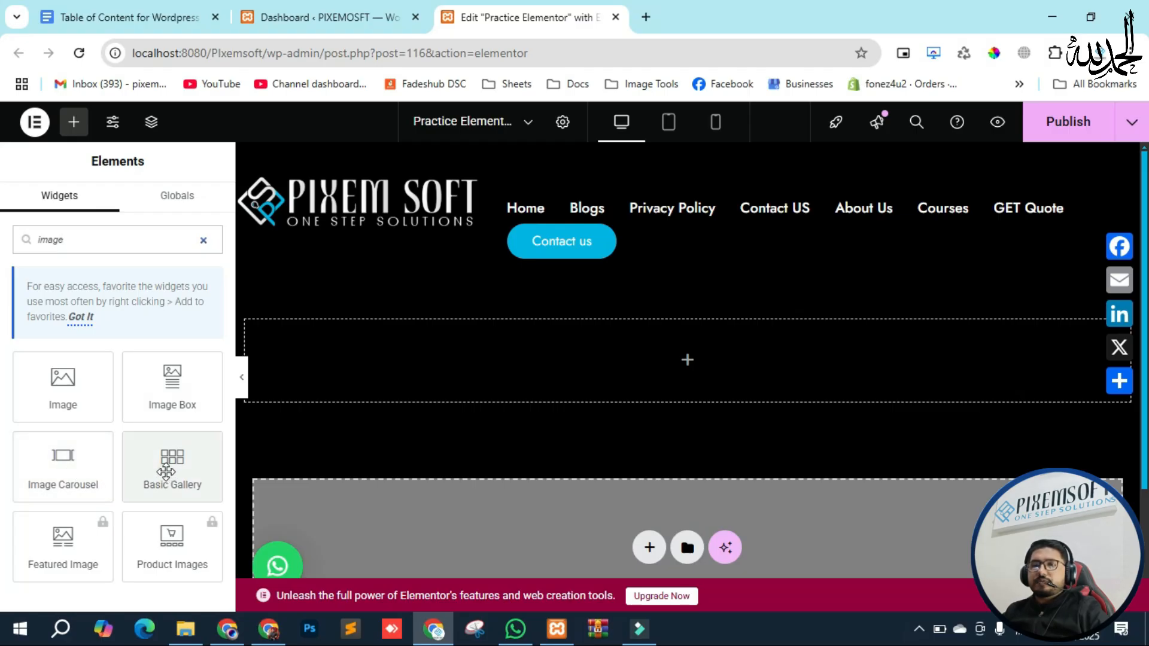
{"action": "left_click_drag", "start_coordinate": [166, 472], "coordinate": [639, 376]}
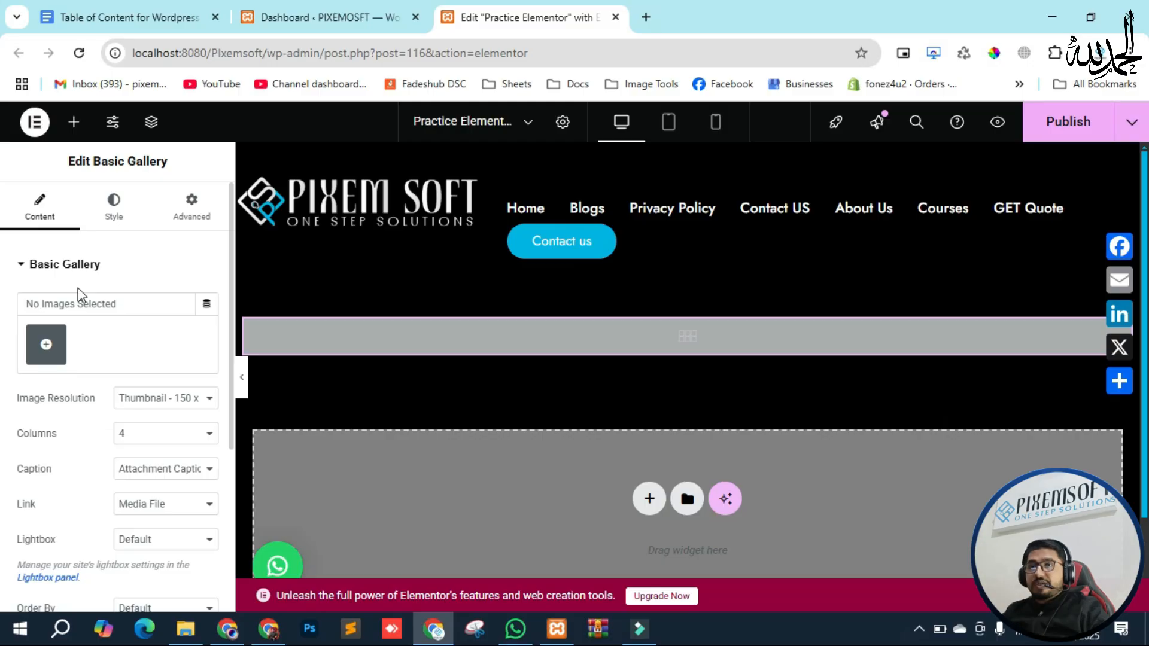
- Create a gallery from the XAMPP installation, WordPress & CMS, Point of Sale Software, Website Development and Accounts Softwares images in the media library
{"action": "left_click", "coordinate": [47, 347]}
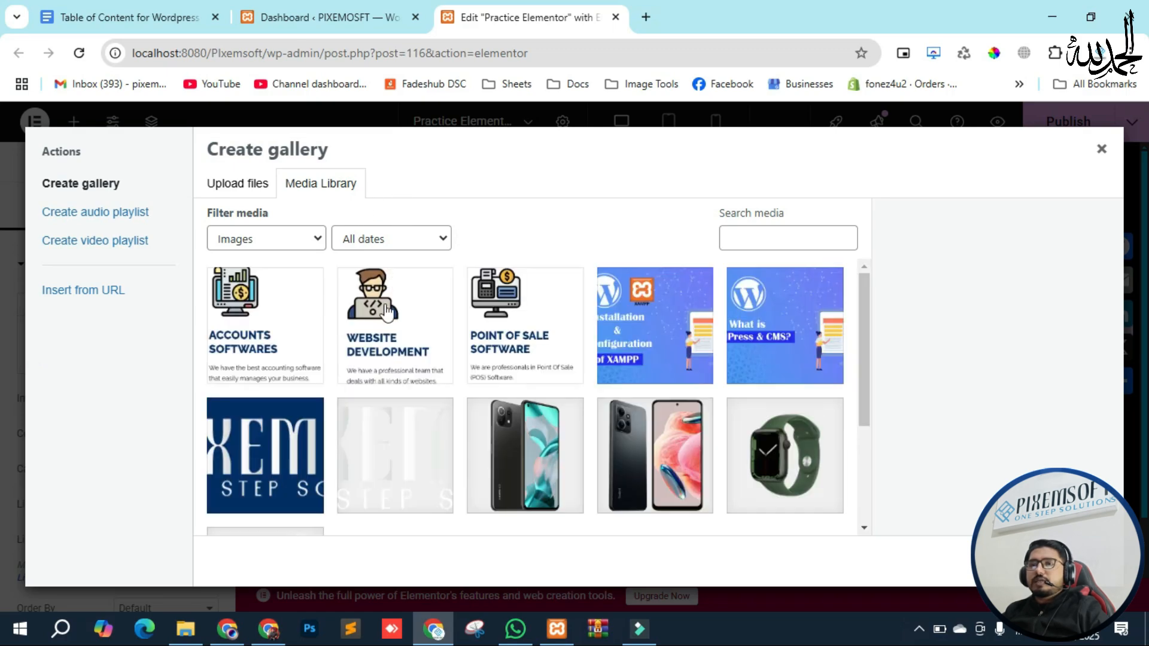
{"action": "scroll", "coordinate": [461, 438], "scroll_direction": "down", "scroll_amount": 3}
{"action": "scroll", "coordinate": [461, 439], "scroll_direction": "up", "scroll_amount": 3}
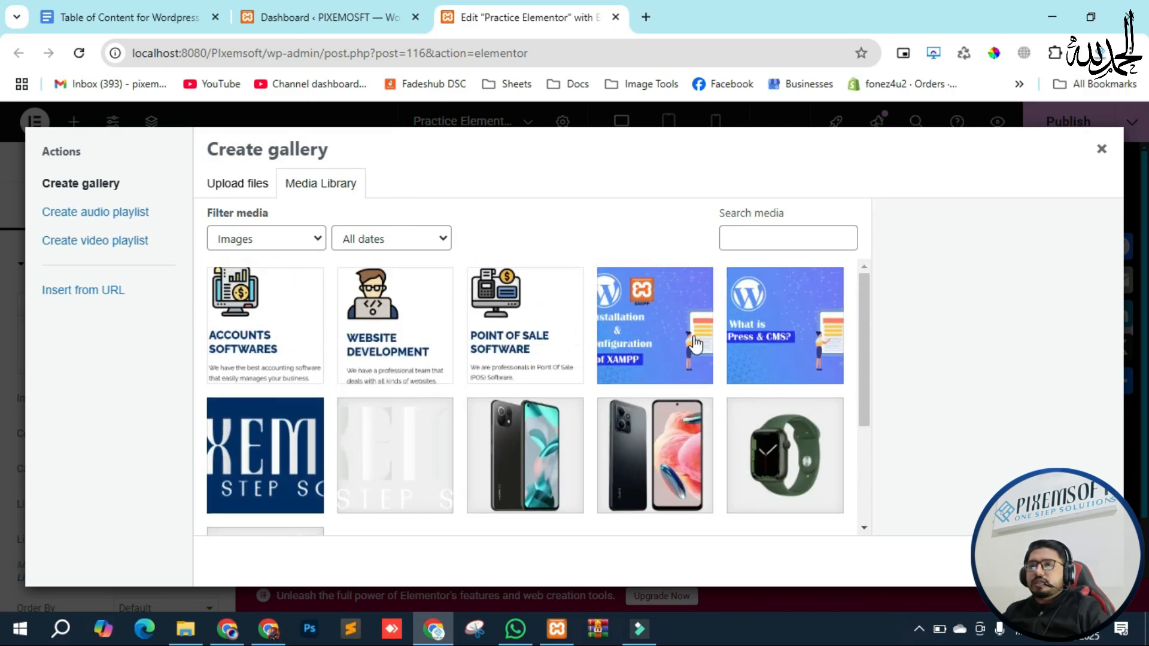
{"action": "left_click", "coordinate": [694, 345]}
{"action": "left_click", "coordinate": [775, 340]}
{"action": "left_click", "coordinate": [553, 348]}
{"action": "left_click", "coordinate": [386, 344]}
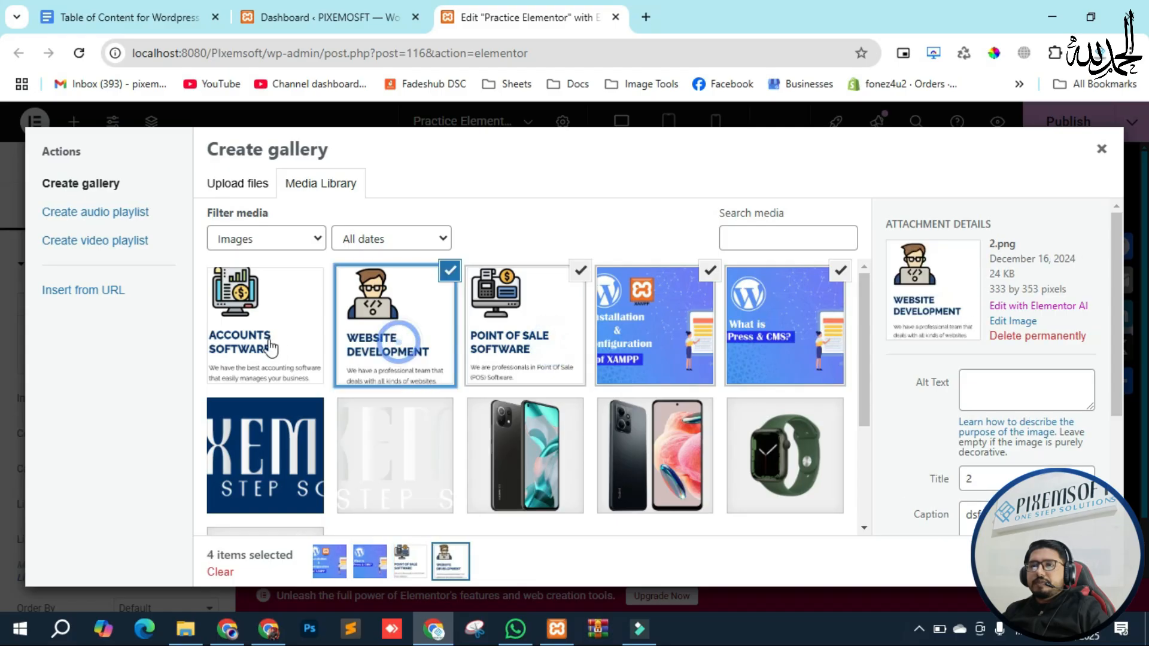
{"action": "left_click", "coordinate": [269, 341]}
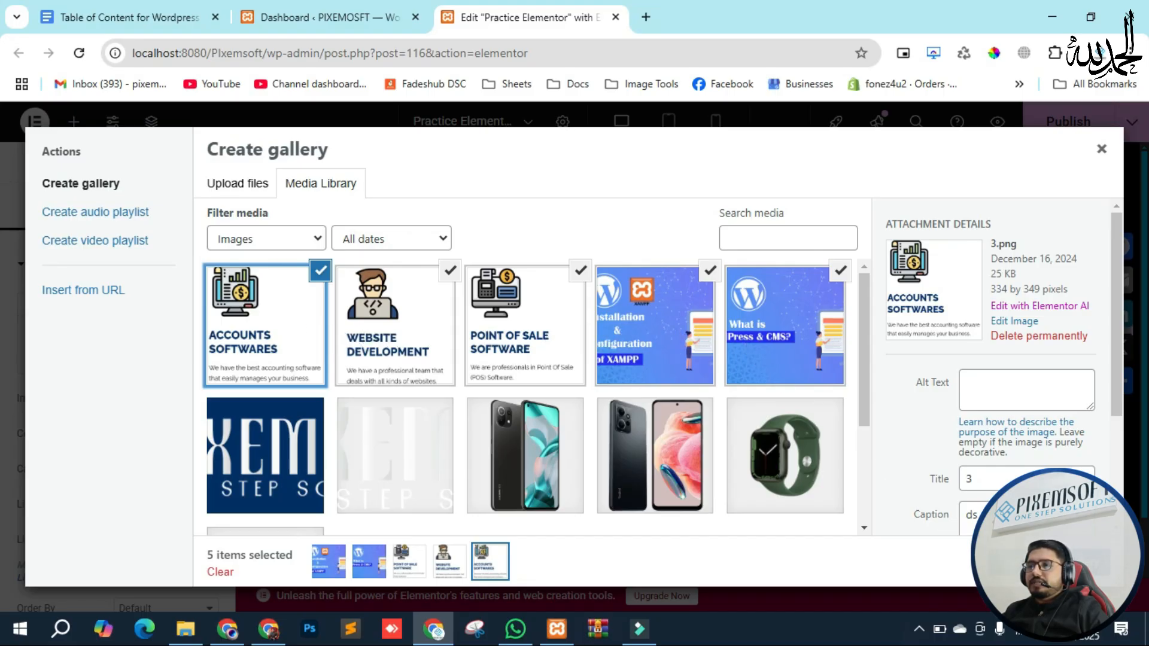
{"action": "left_click", "coordinate": [1058, 562]}
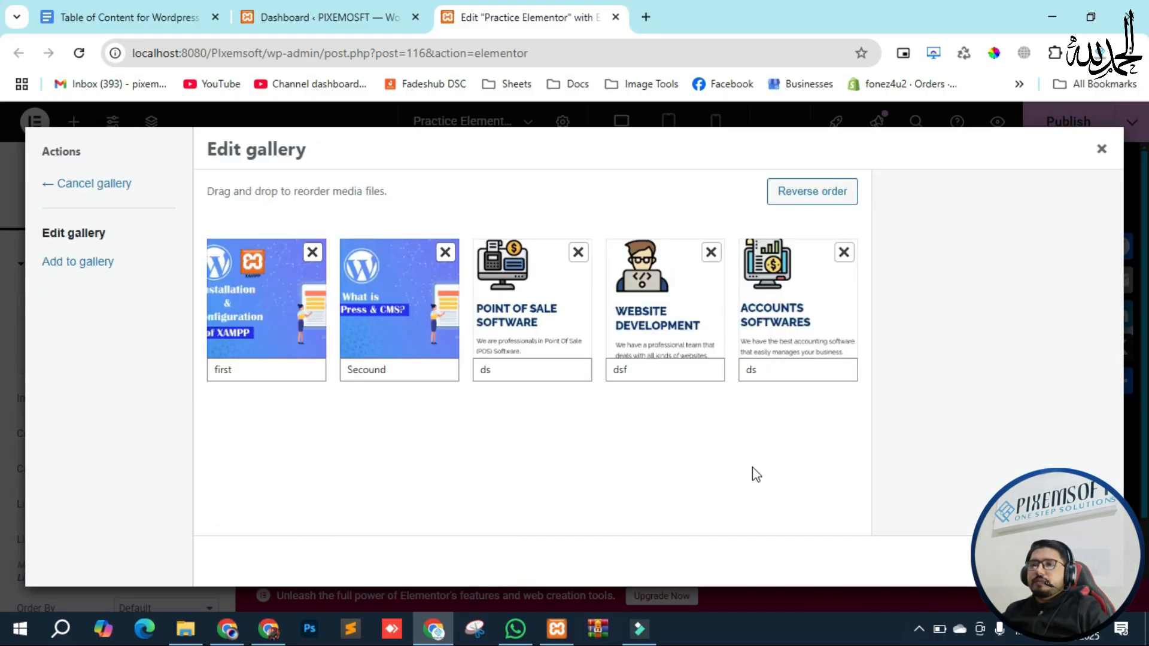
- Caption the XAMPP installation image "first" and the Point of Sale Software image "third"
{"action": "left_click", "coordinate": [269, 375]}
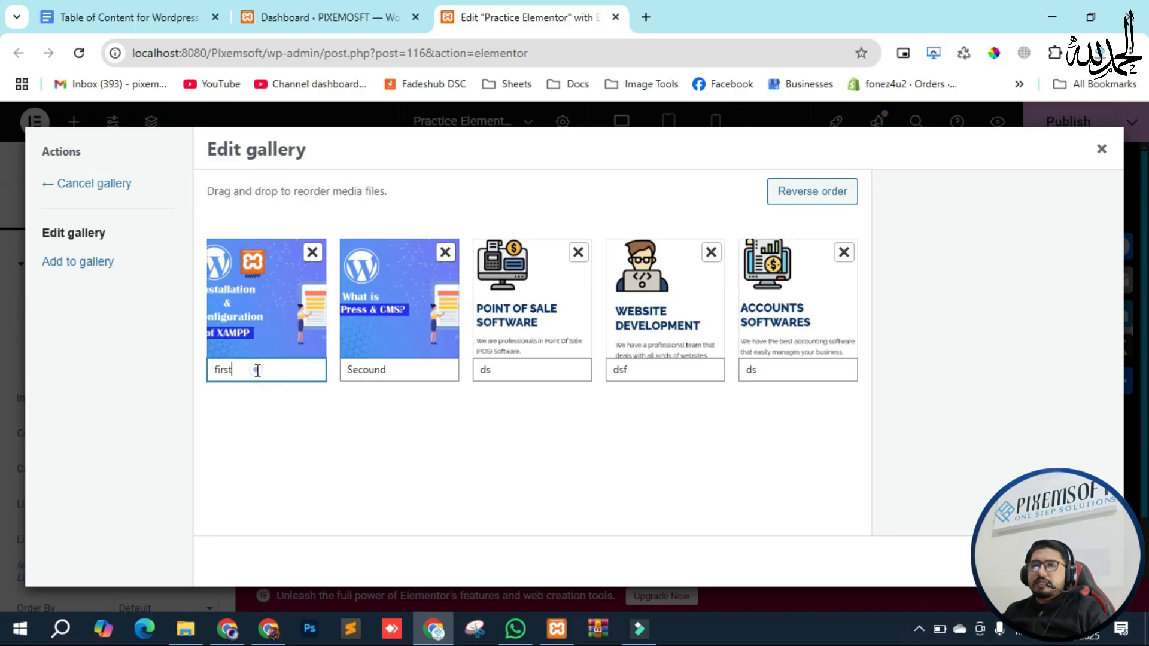
{"action": "left_click_drag", "start_coordinate": [254, 369], "coordinate": [178, 378]}
{"action": "key", "text": "BackSpace"}
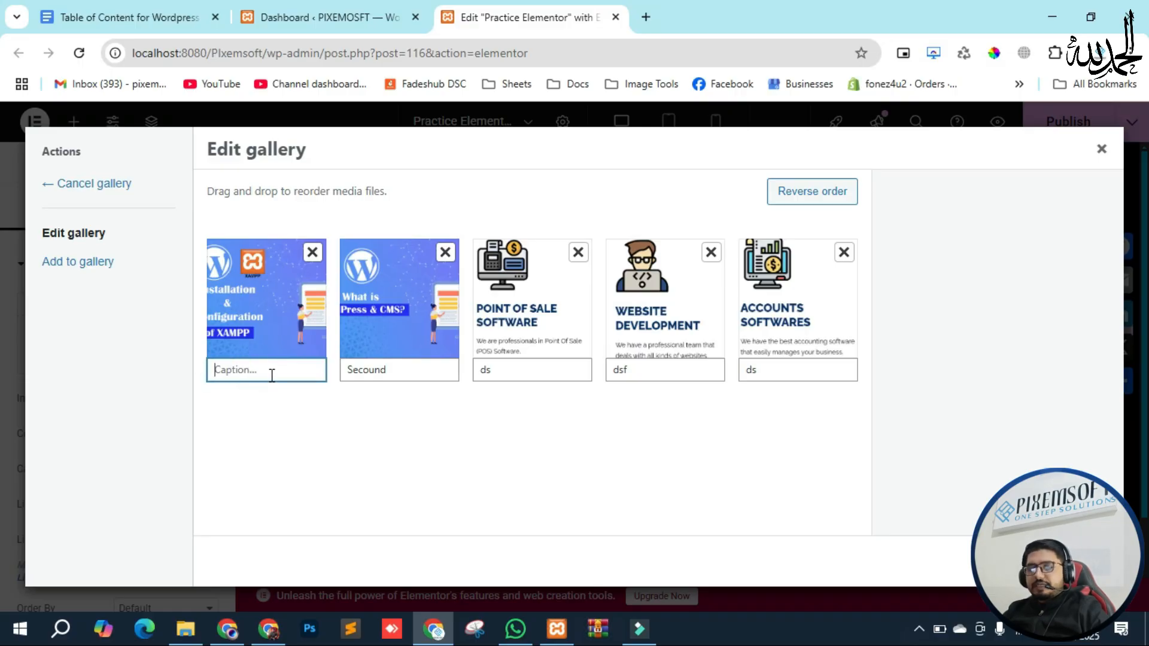
{"action": "type", "text": "first"}
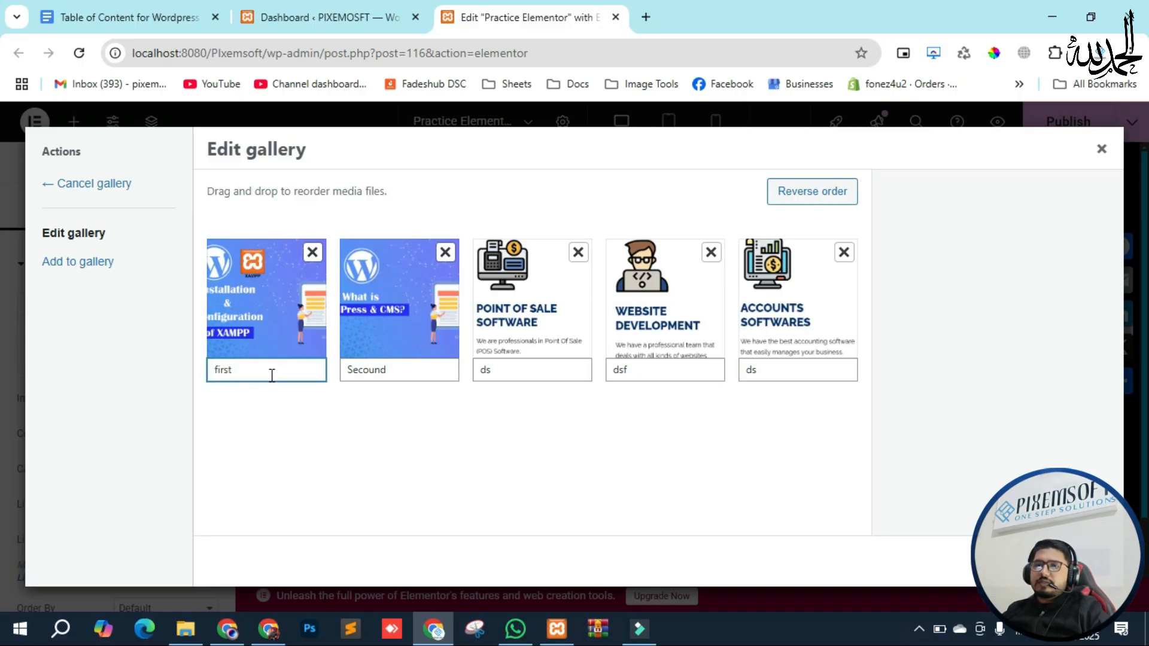
{"action": "left_click", "coordinate": [385, 368]}
{"action": "left_click", "coordinate": [506, 368]}
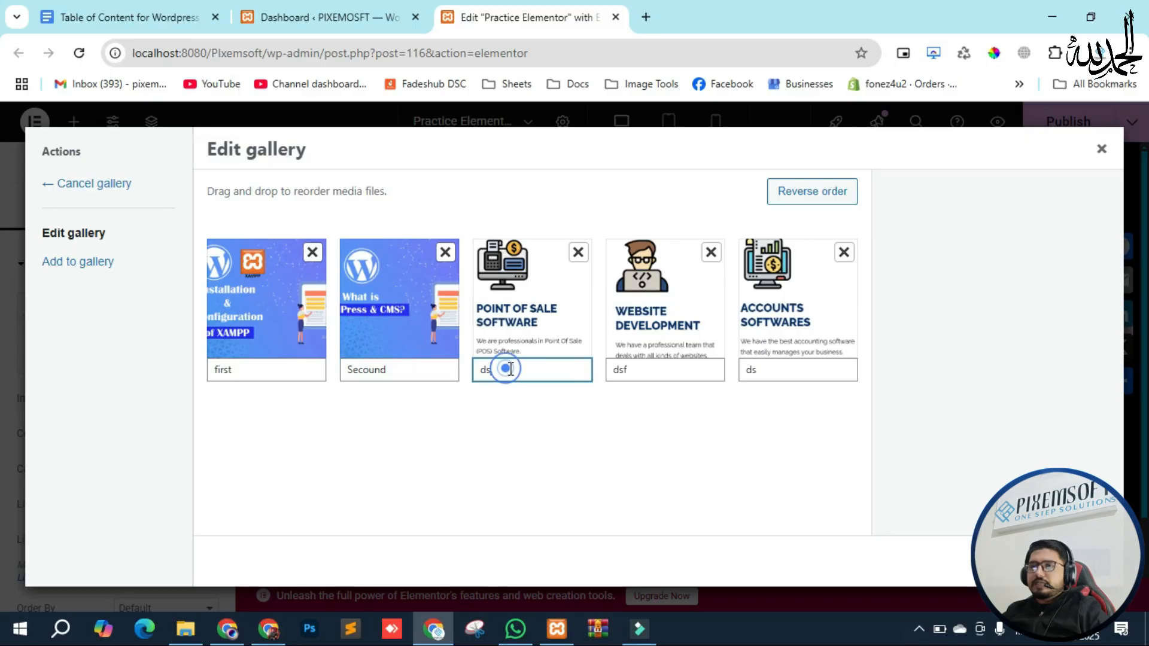
{"action": "left_click", "coordinate": [665, 370]}
{"action": "left_click", "coordinate": [513, 370]}
{"action": "key", "text": "ctrl+a"}
{"action": "key", "text": "BackSpace"}
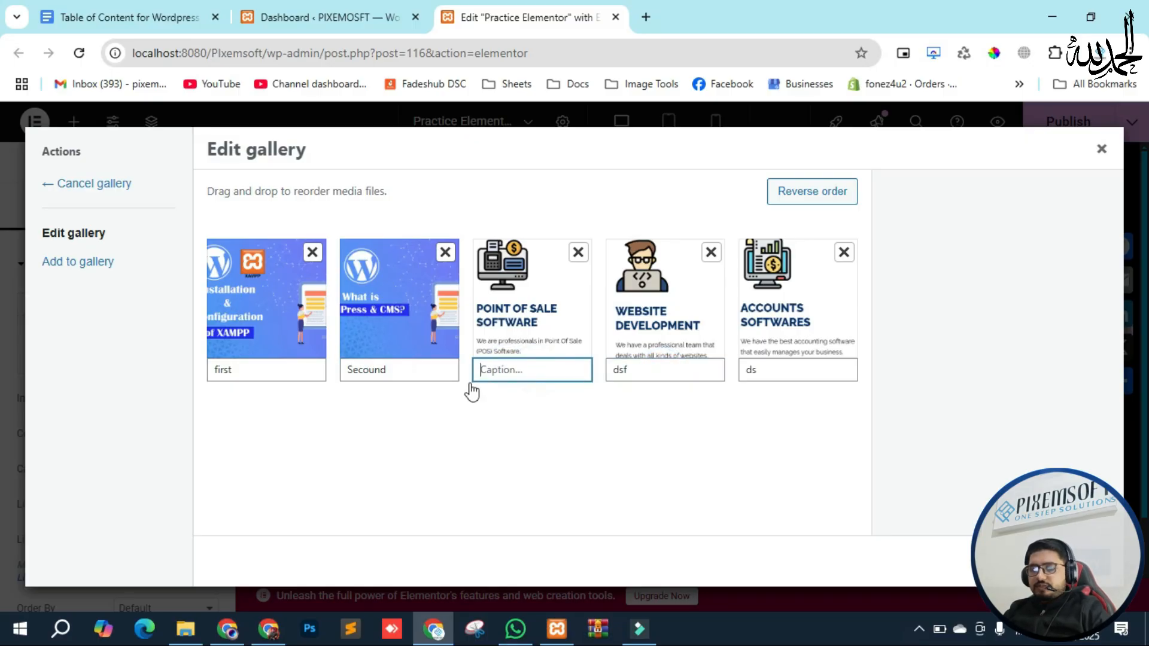
{"action": "type", "text": "third"}
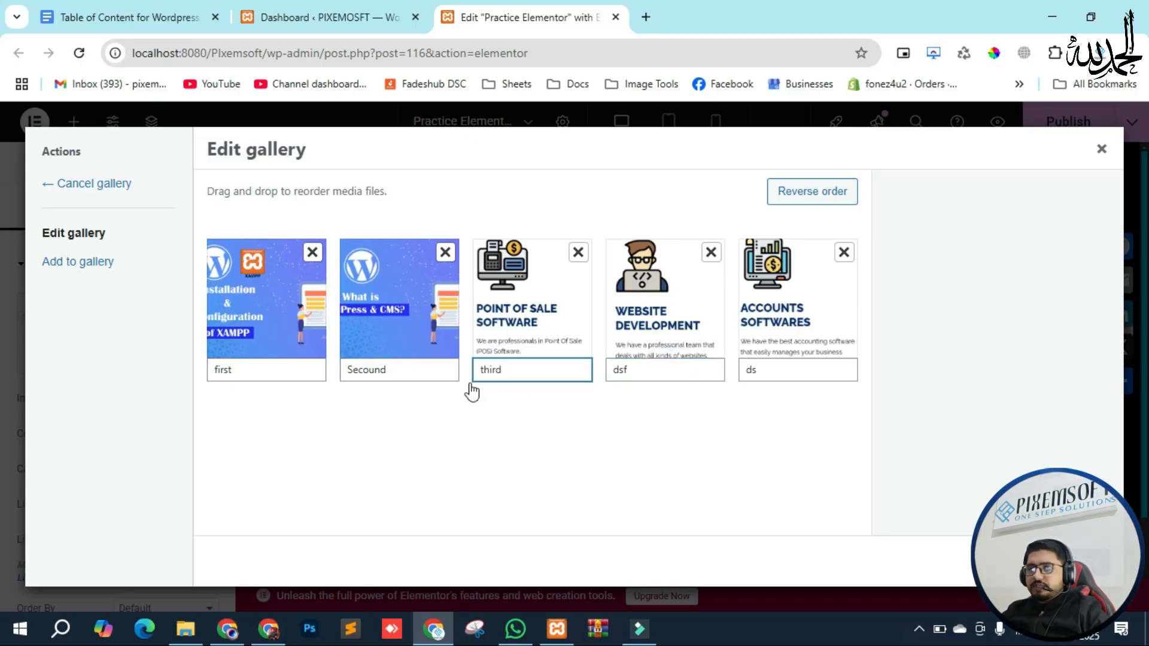
- Caption the Website Development image "forth" and the Accounts Softwares image "fifth", and insert the gallery
{"action": "double_click", "coordinate": [636, 371]}
{"action": "type", "text": "for"}
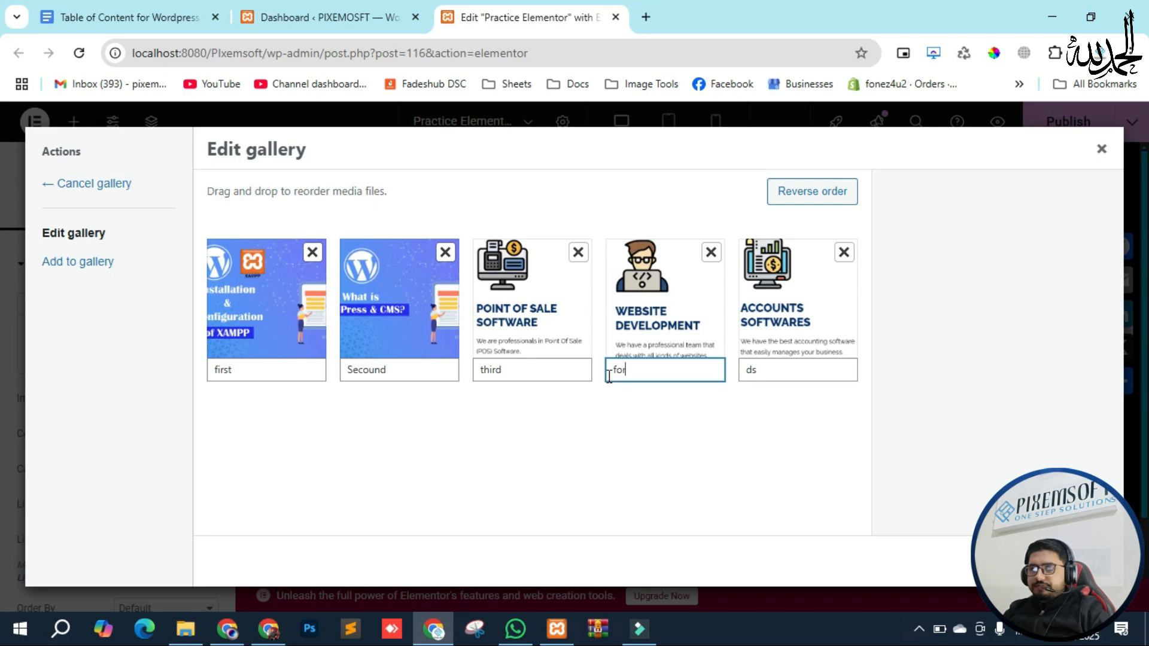
{"action": "type", "text": "th"}
{"action": "double_click", "coordinate": [755, 370]}
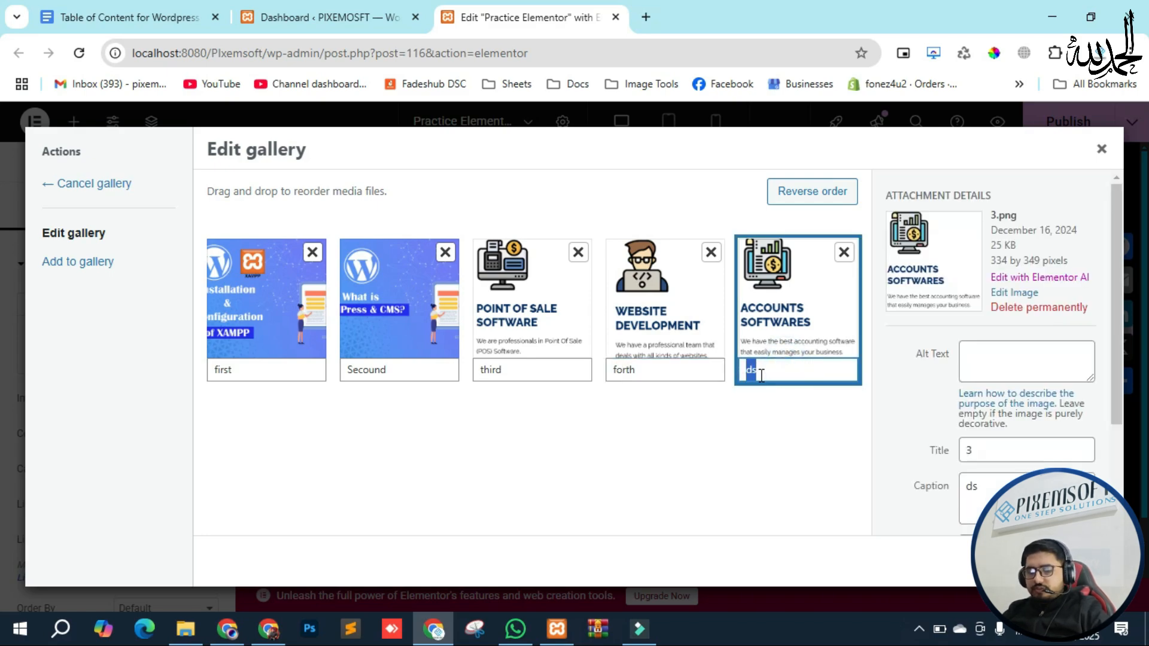
{"action": "type", "text": "fifth"}
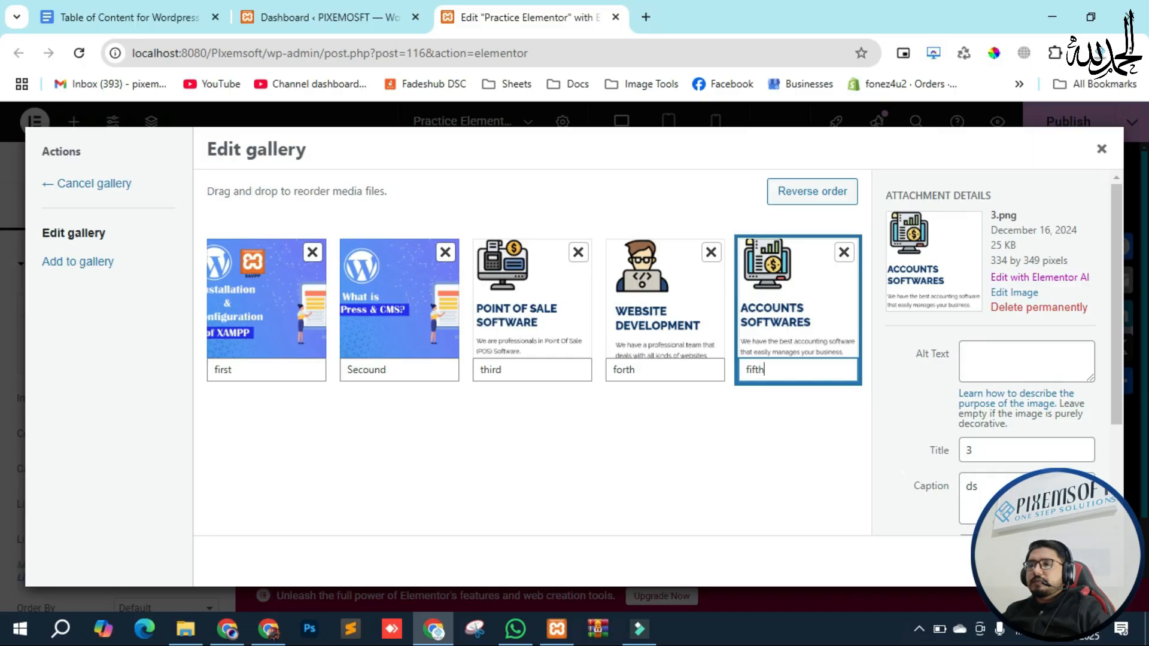
{"action": "left_click", "coordinate": [1067, 561]}
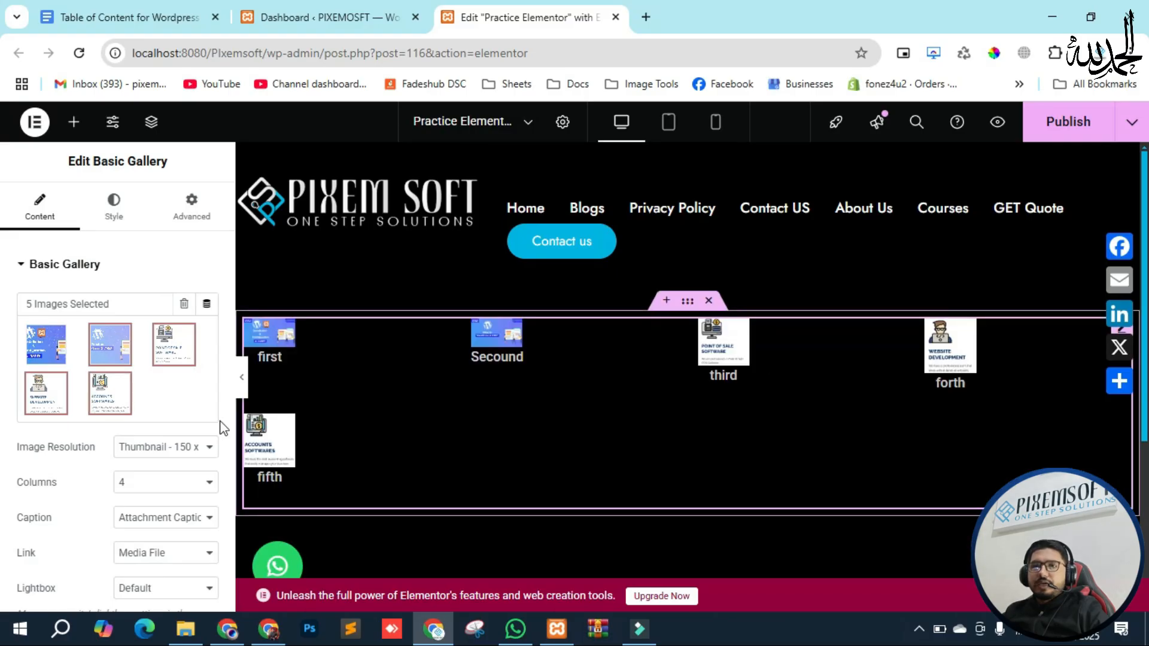
- Set the gallery's image resolution to Full and its number of columns to 2
{"action": "scroll", "coordinate": [69, 359], "scroll_direction": "down", "scroll_amount": 2}
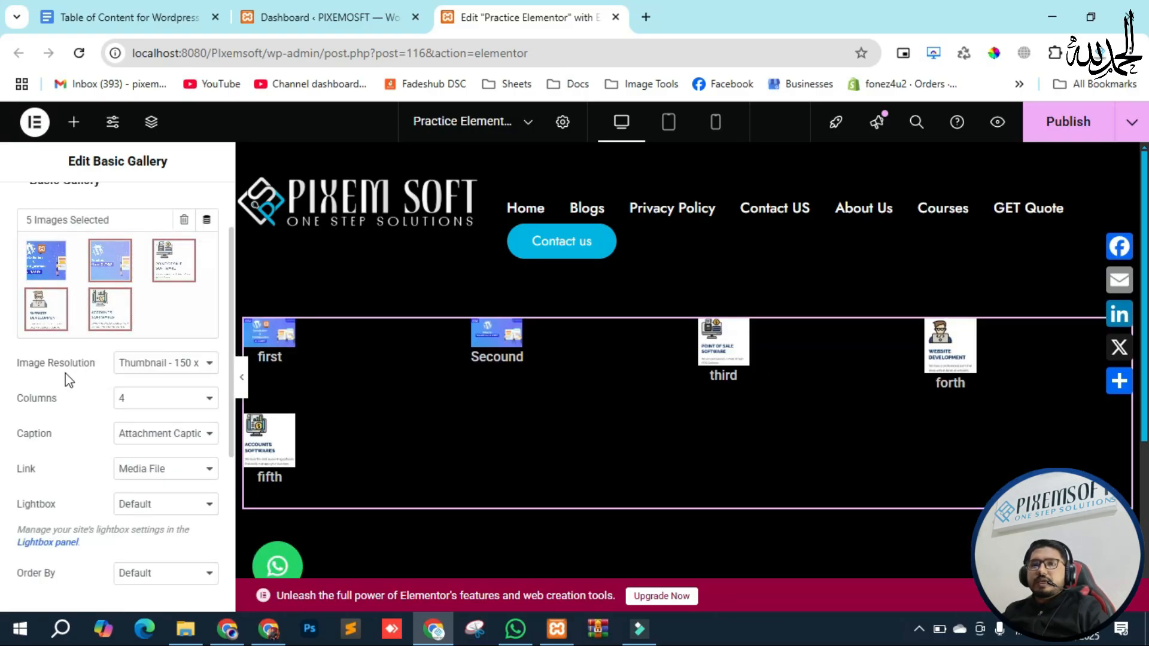
{"action": "left_click", "coordinate": [193, 366]}
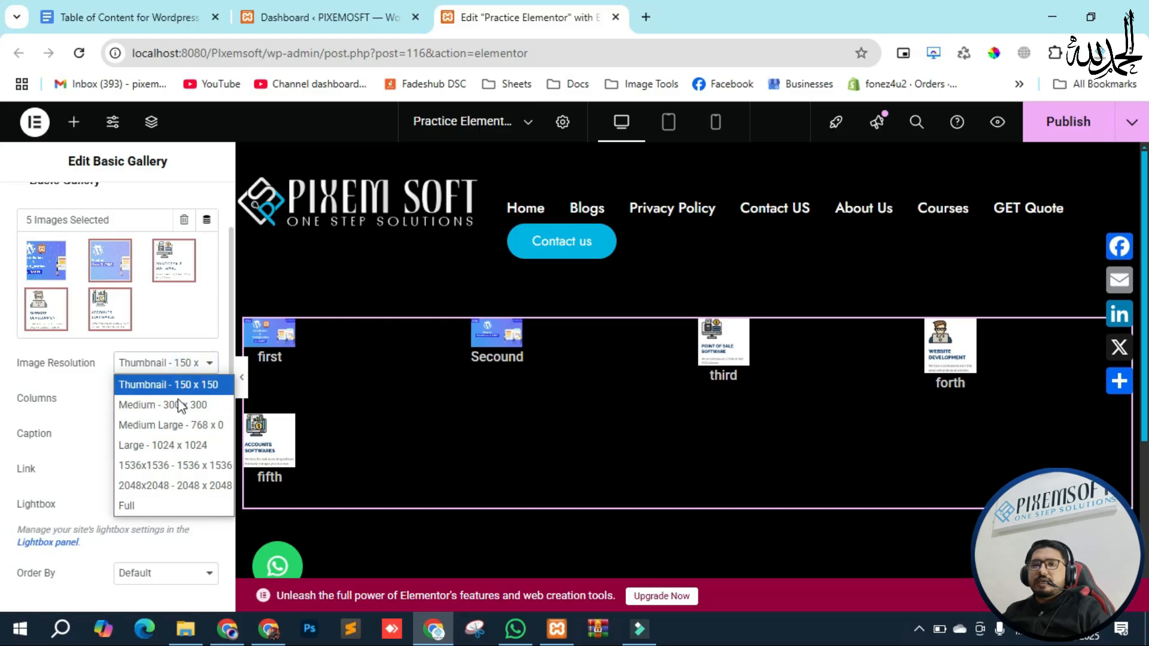
{"action": "left_click", "coordinate": [163, 506]}
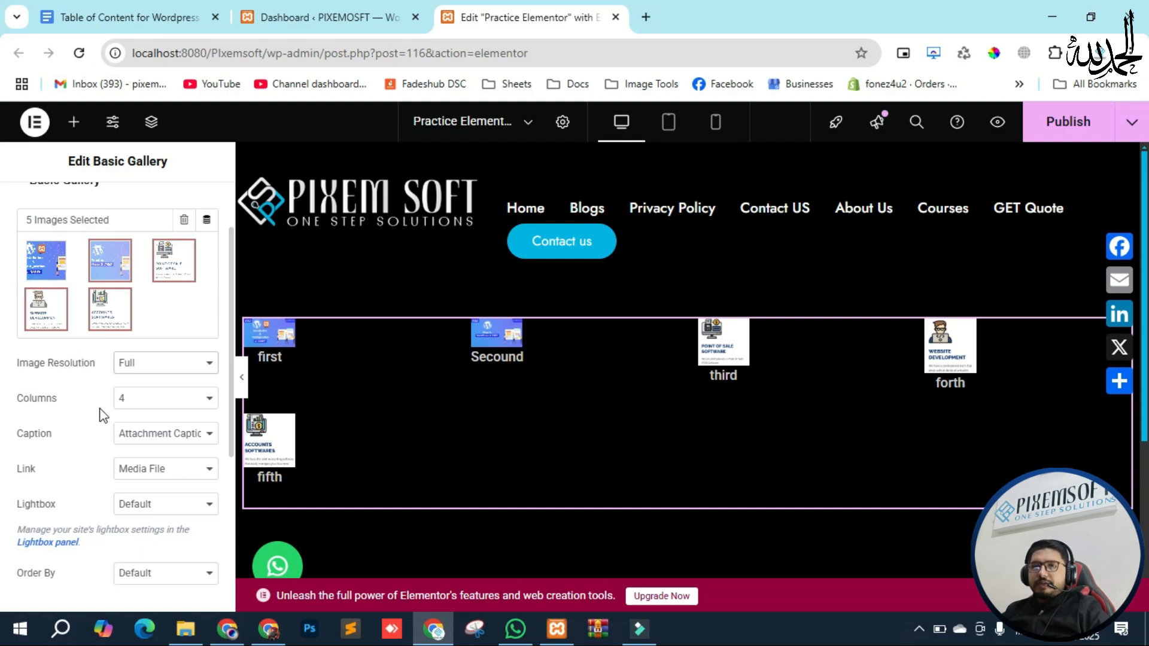
{"action": "left_click", "coordinate": [202, 401]}
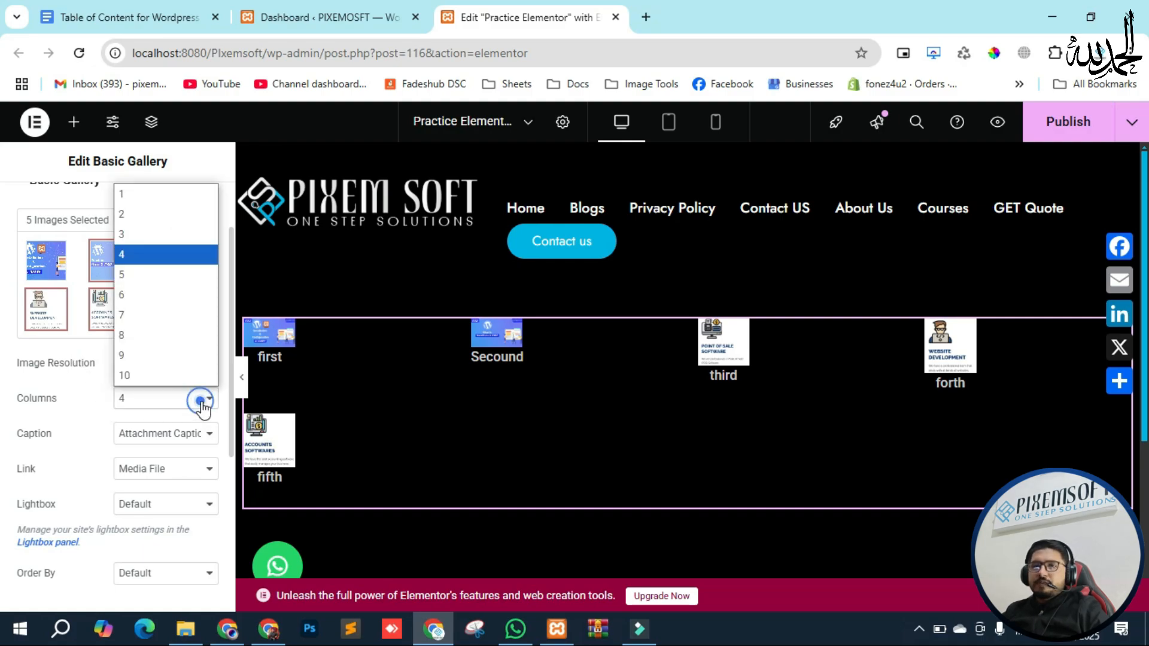
{"action": "left_click", "coordinate": [127, 214]}
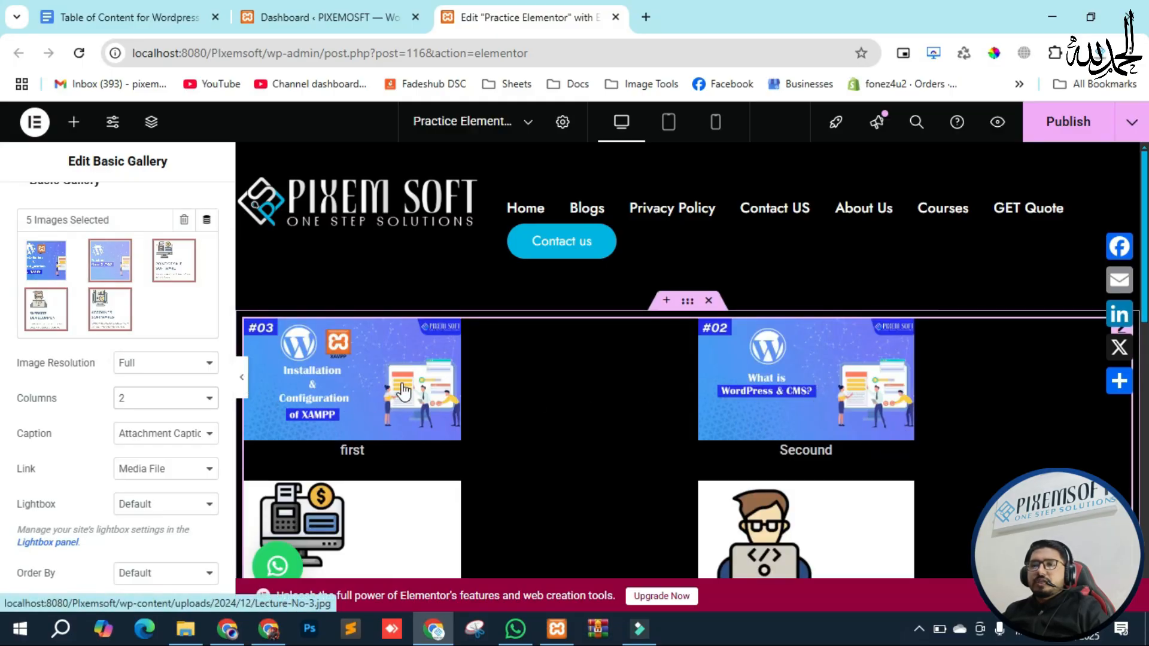
{"action": "scroll", "coordinate": [742, 386], "scroll_direction": "down", "scroll_amount": 7}
{"action": "scroll", "coordinate": [438, 441], "scroll_direction": "up", "scroll_amount": 5}
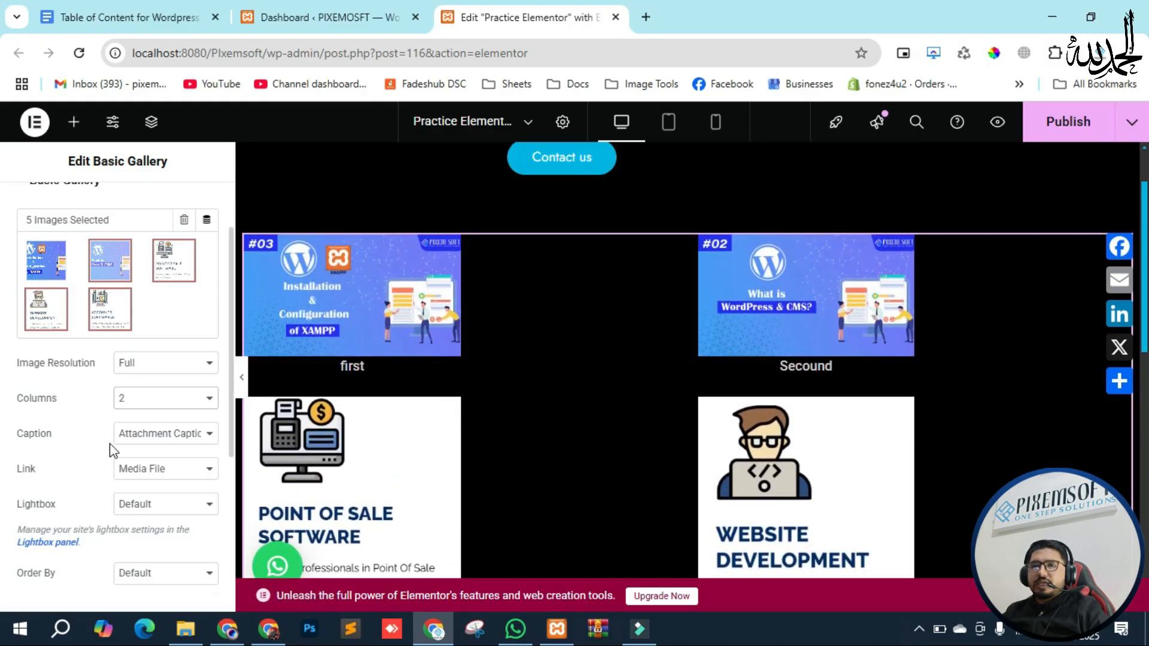
- Set the gallery's caption option to None
{"action": "left_click", "coordinate": [198, 436]}
{"action": "left_click", "coordinate": [150, 457]}
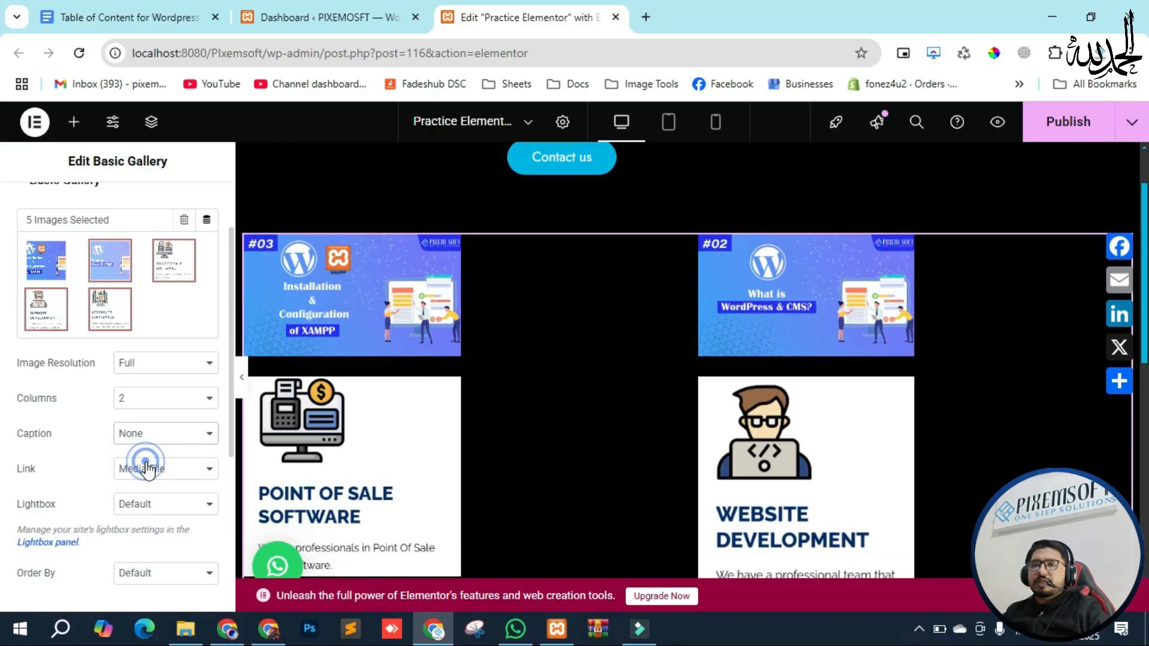
{"action": "scroll", "coordinate": [626, 426], "scroll_direction": "down", "scroll_amount": 5}
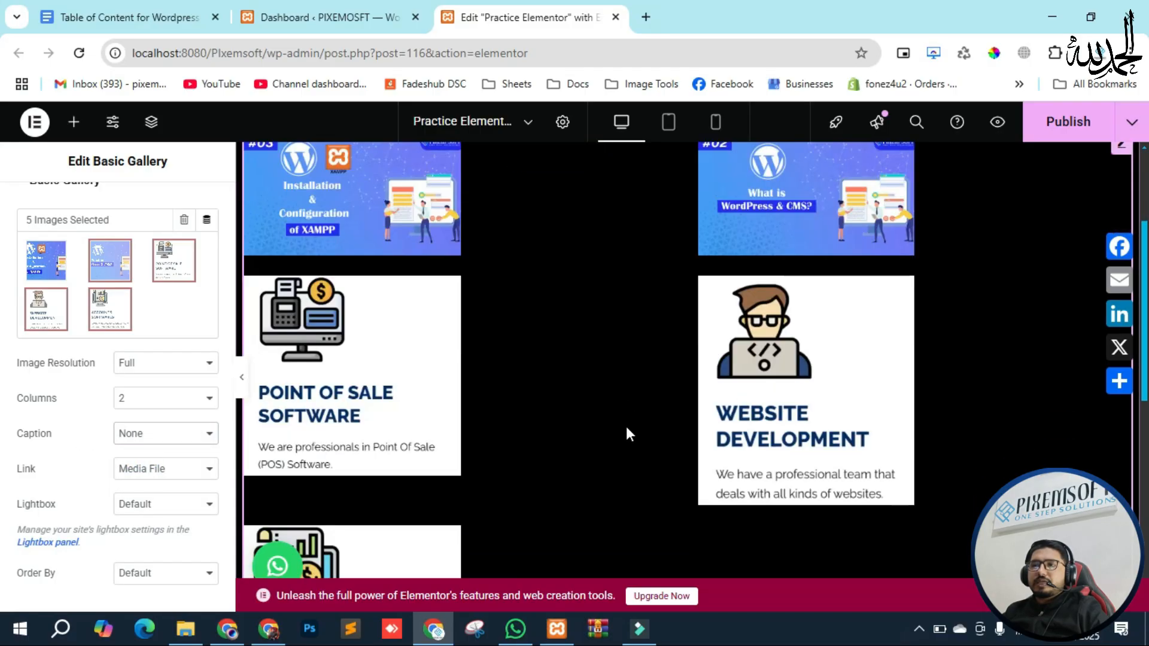
{"action": "scroll", "coordinate": [383, 425], "scroll_direction": "up", "scroll_amount": 4}
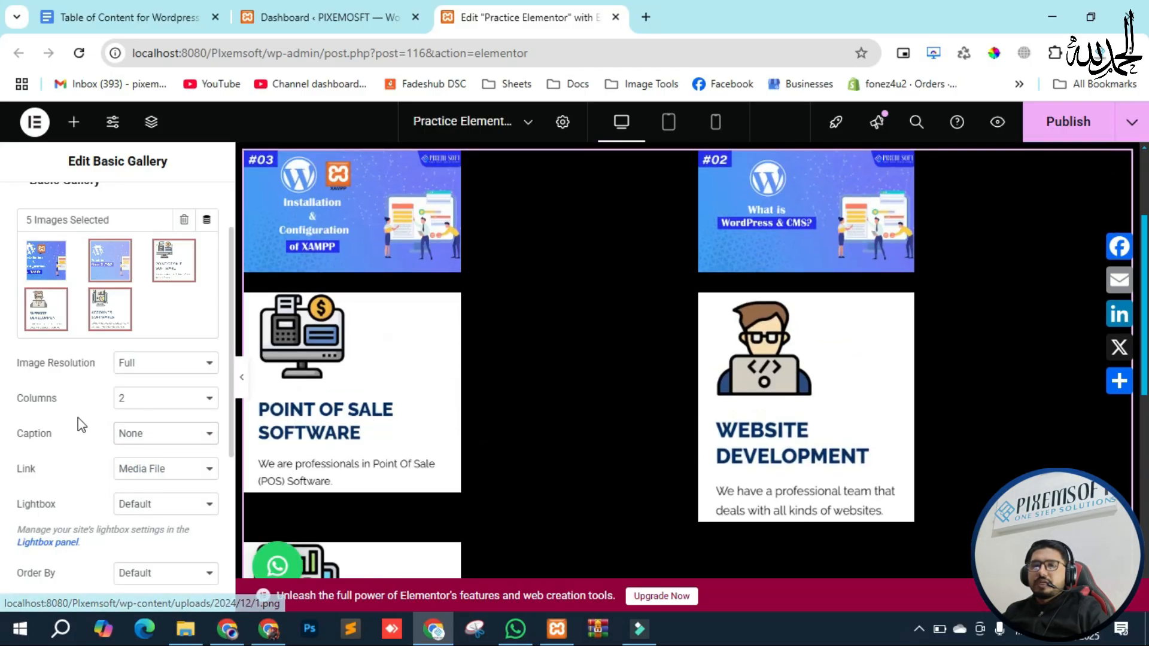
{"action": "scroll", "coordinate": [79, 423], "scroll_direction": "down", "scroll_amount": 2}
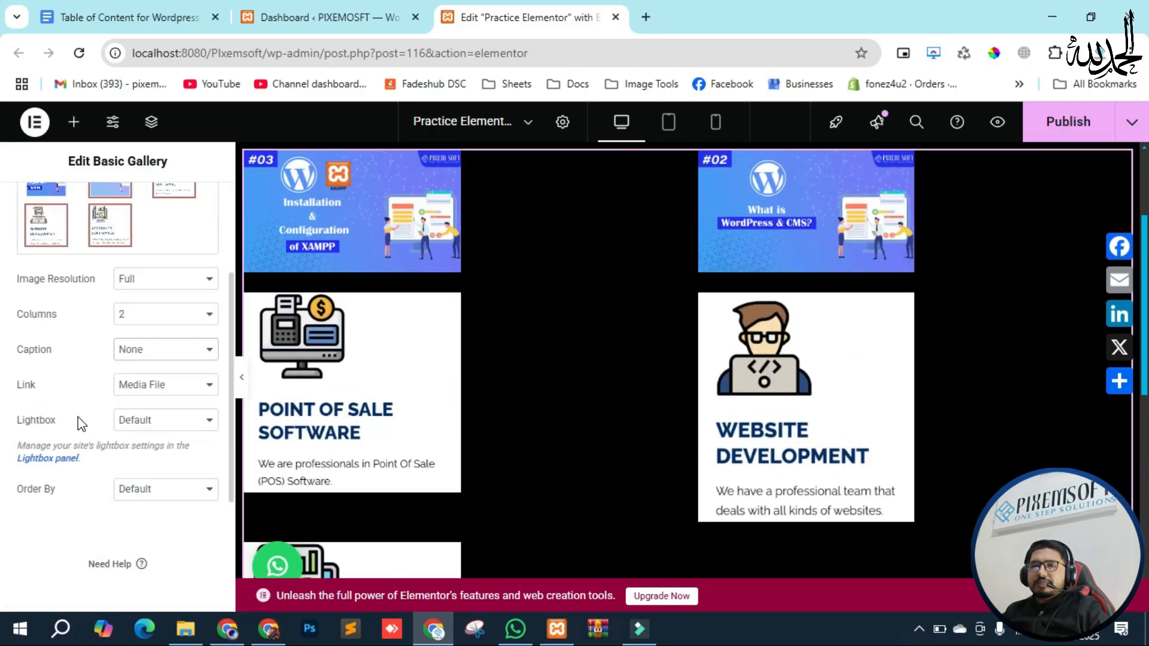
{"action": "left_click", "coordinate": [185, 383]}
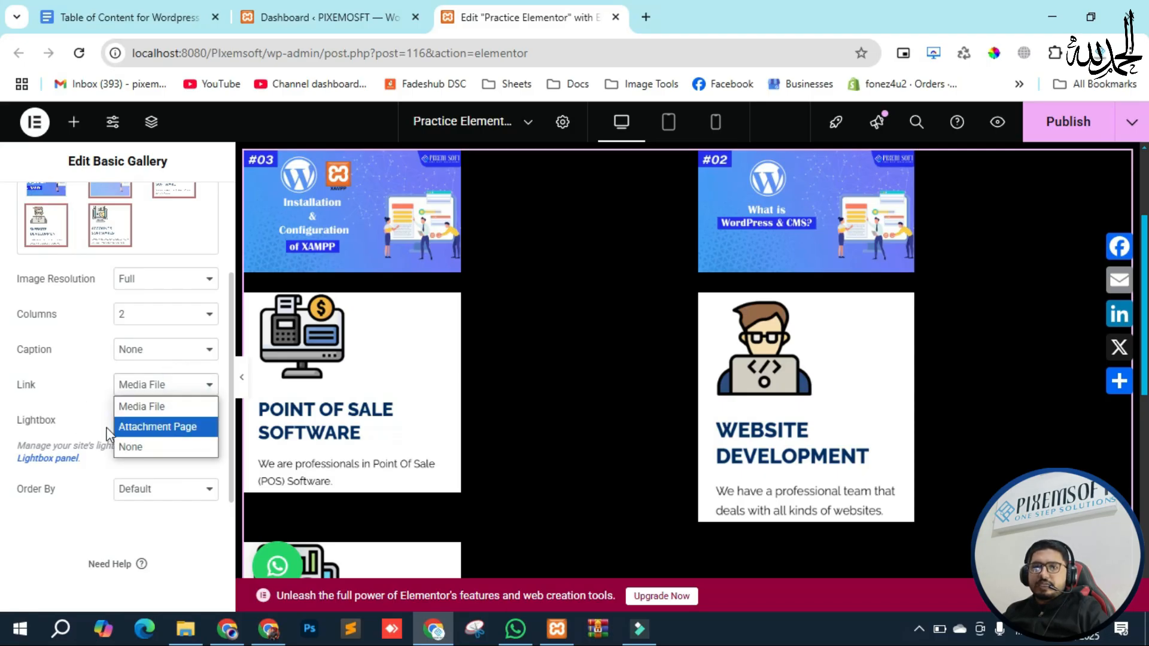
{"action": "left_click", "coordinate": [36, 376]}
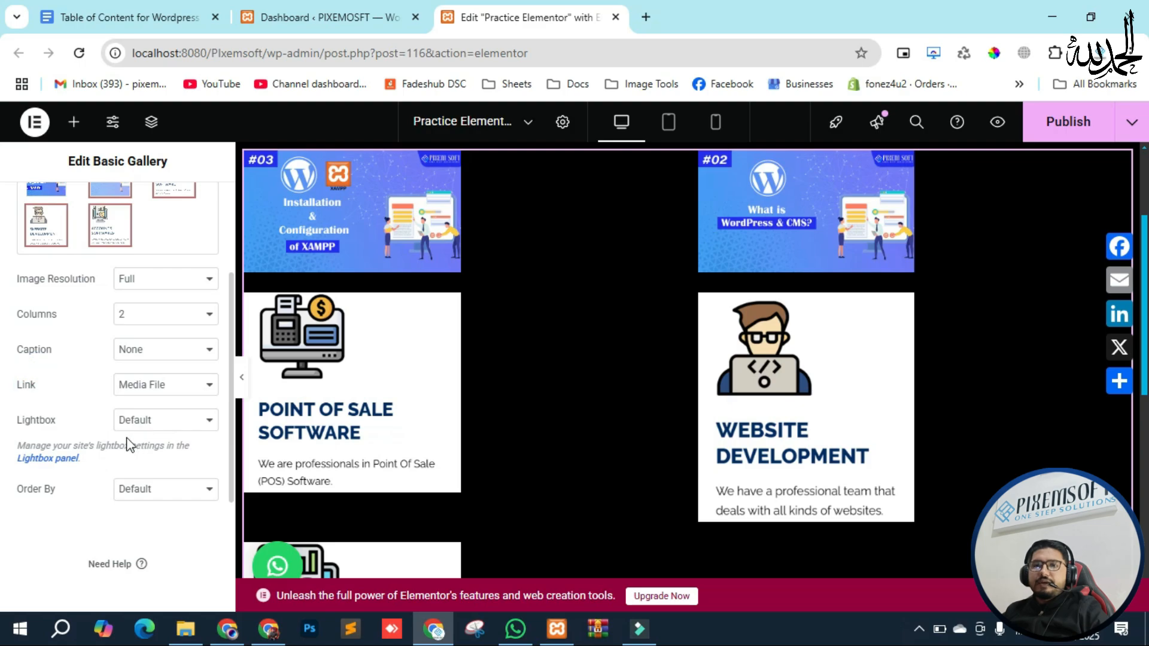
- Try a smaller custom gap between the gallery images and return the gap setting to Default
{"action": "scroll", "coordinate": [105, 455], "scroll_direction": "up", "scroll_amount": 3}
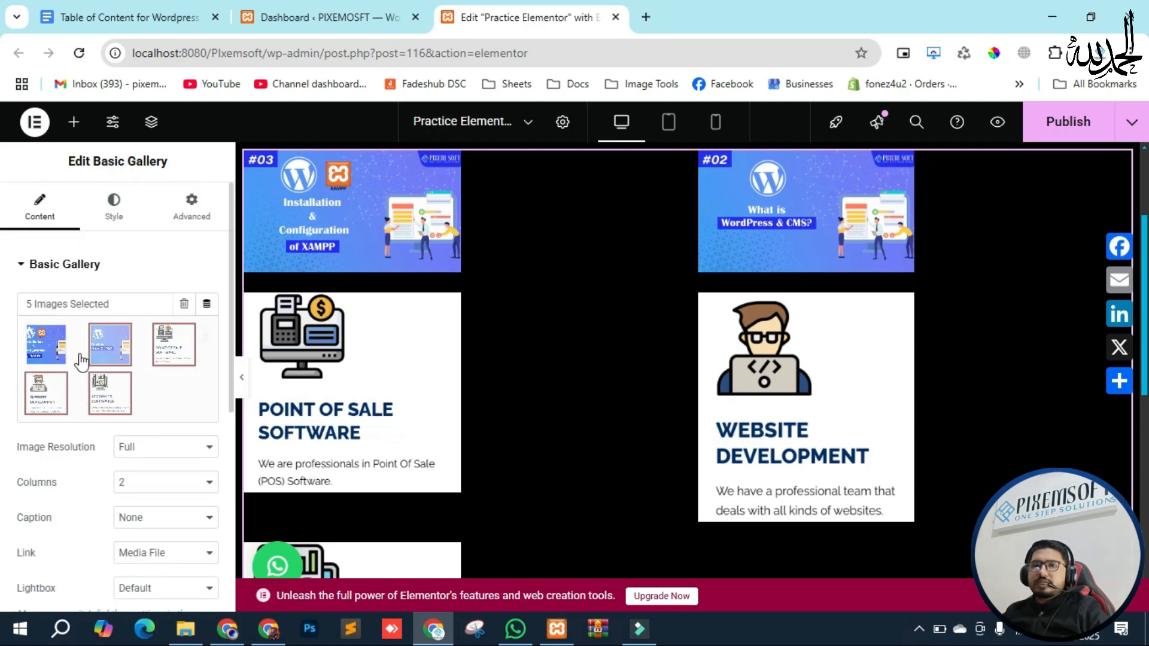
{"action": "left_click", "coordinate": [108, 217]}
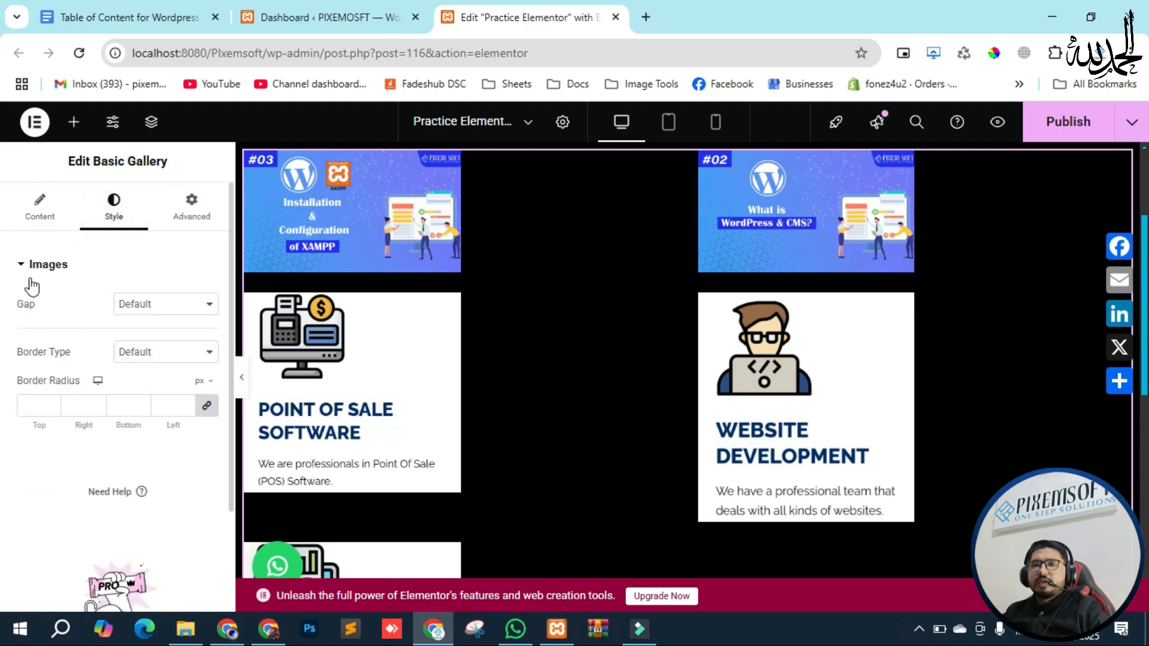
{"action": "left_click", "coordinate": [160, 306]}
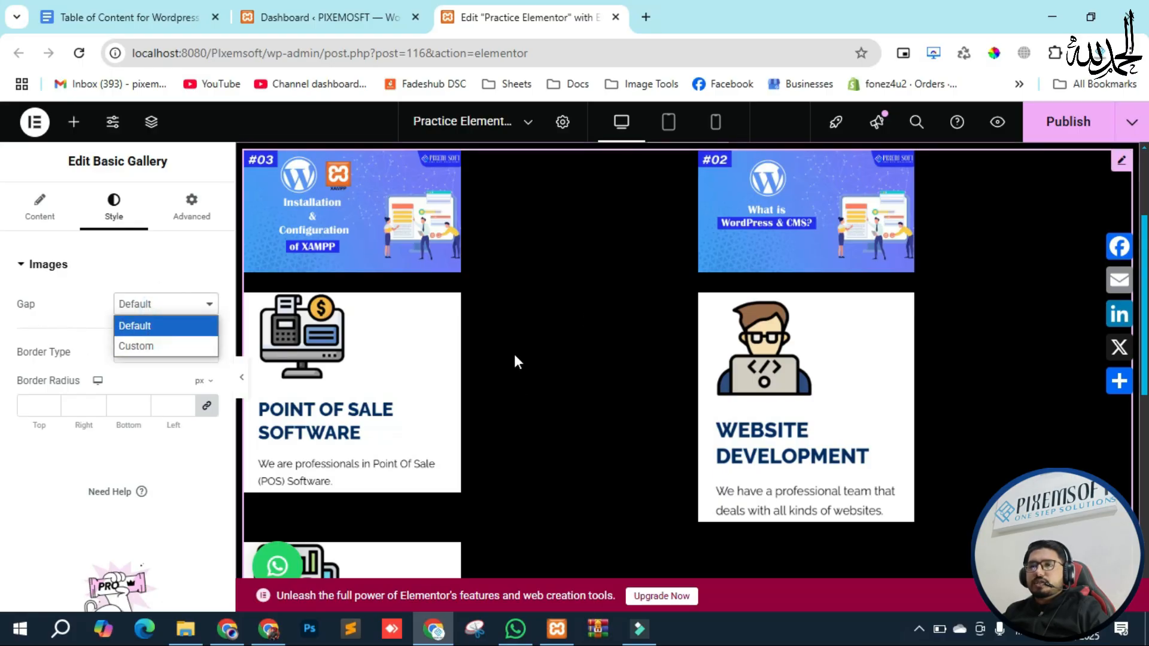
{"action": "left_click", "coordinate": [148, 349]}
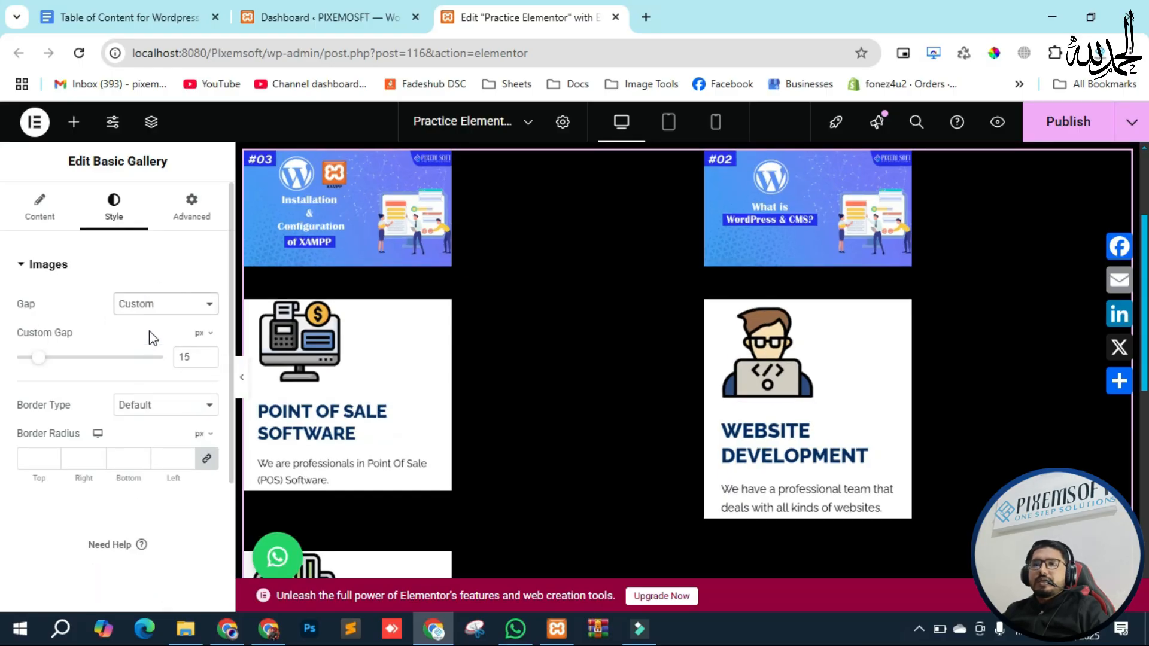
{"action": "left_click_drag", "start_coordinate": [37, 357], "coordinate": [13, 362]}
{"action": "left_click", "coordinate": [179, 306]}
{"action": "left_click", "coordinate": [146, 324]}
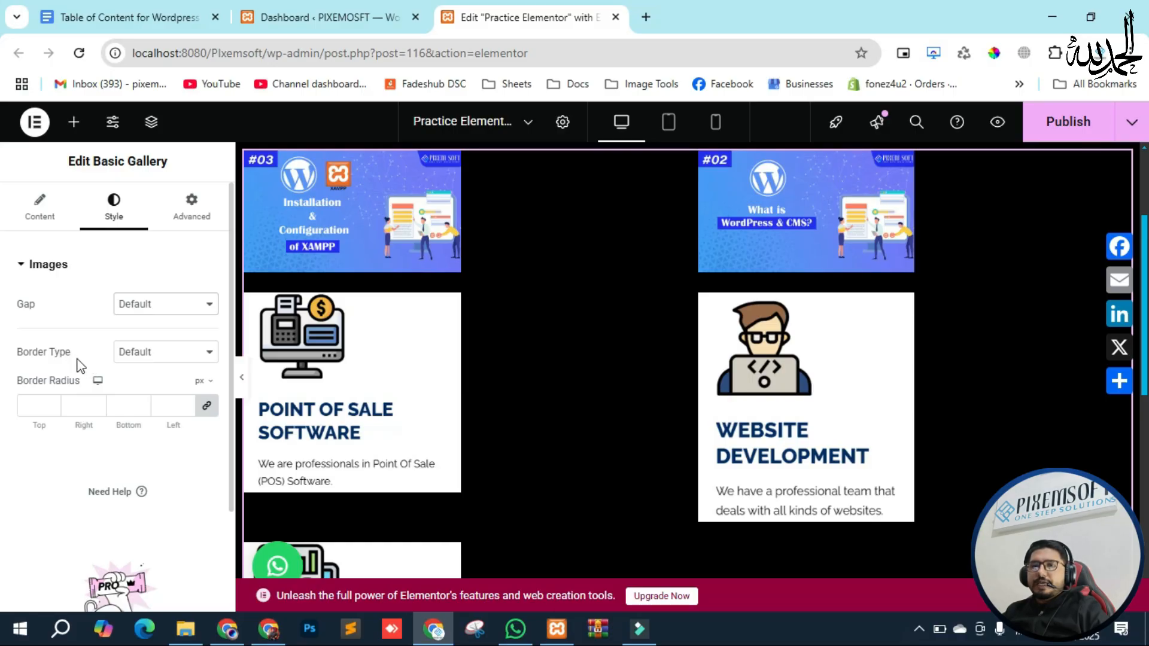
- Give the gallery images a Solid border with a width of 5 px and the global orange Color 2
{"action": "left_click", "coordinate": [200, 357]}
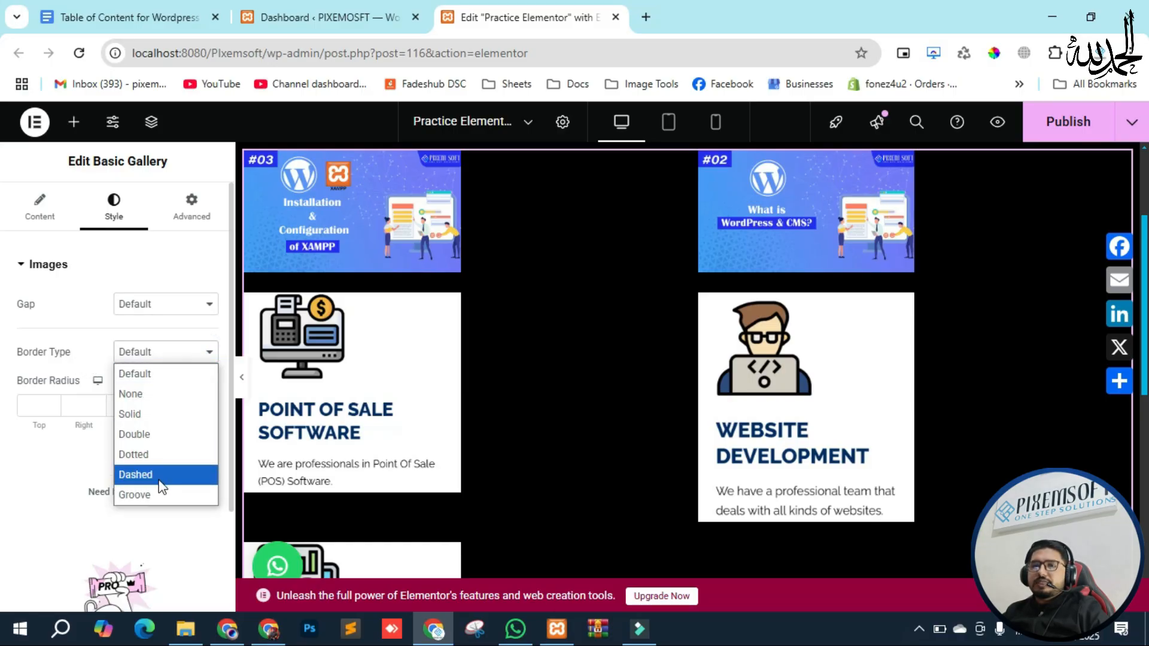
{"action": "left_click", "coordinate": [146, 414]}
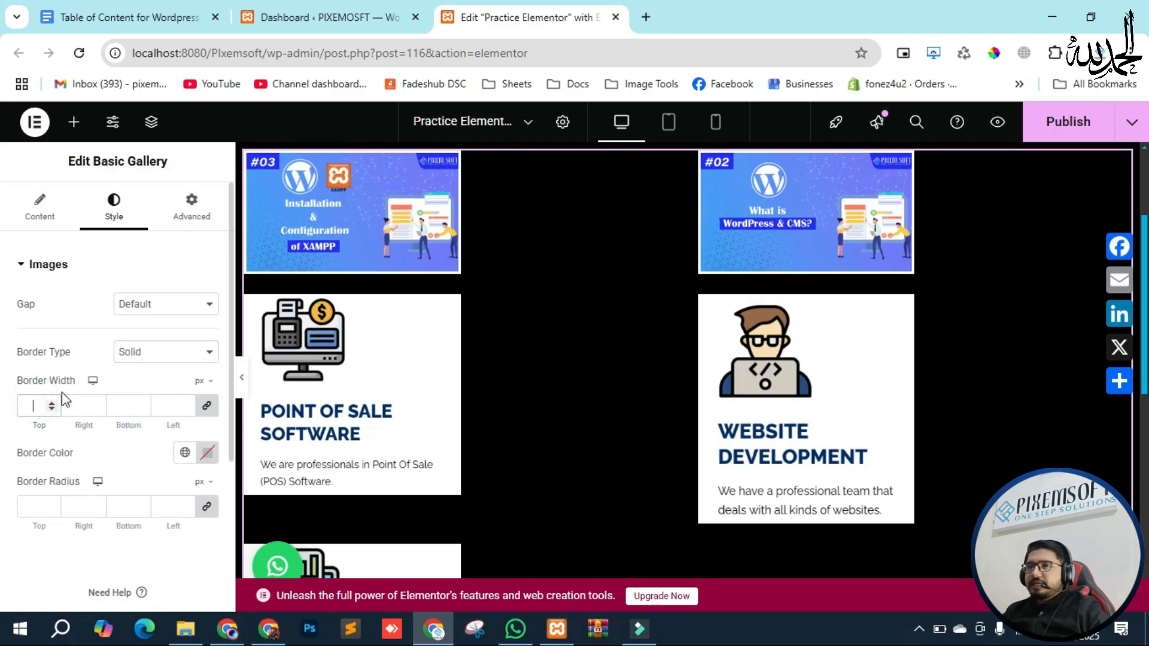
{"action": "type", "text": "5"}
{"action": "left_click", "coordinate": [184, 452]}
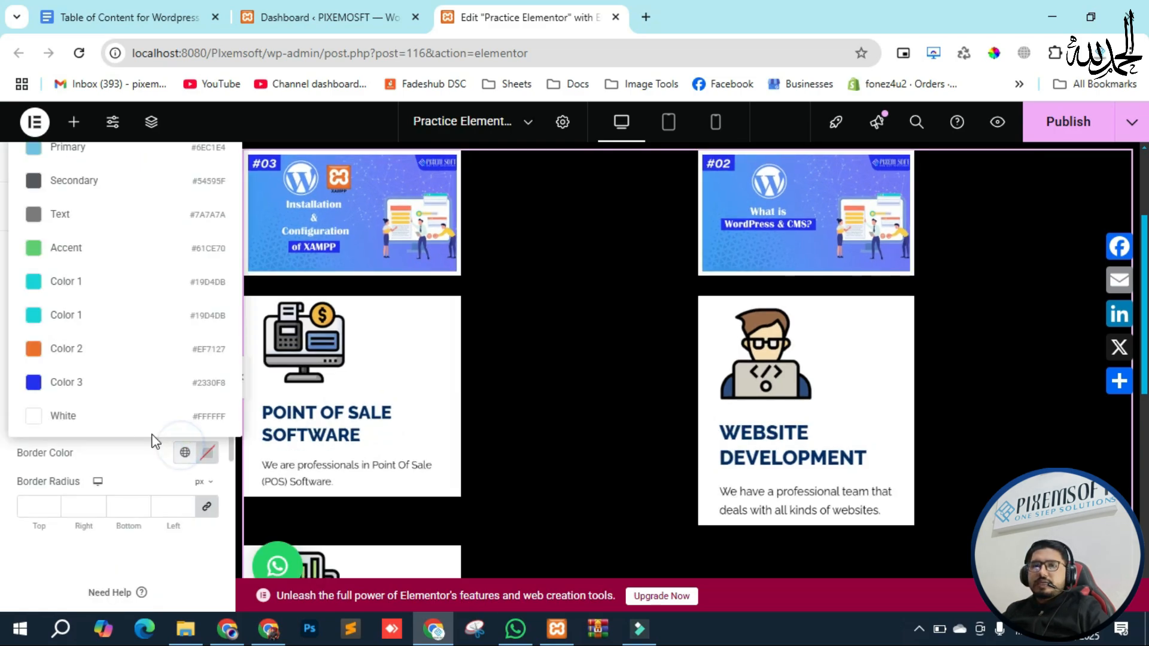
{"action": "left_click", "coordinate": [70, 358]}
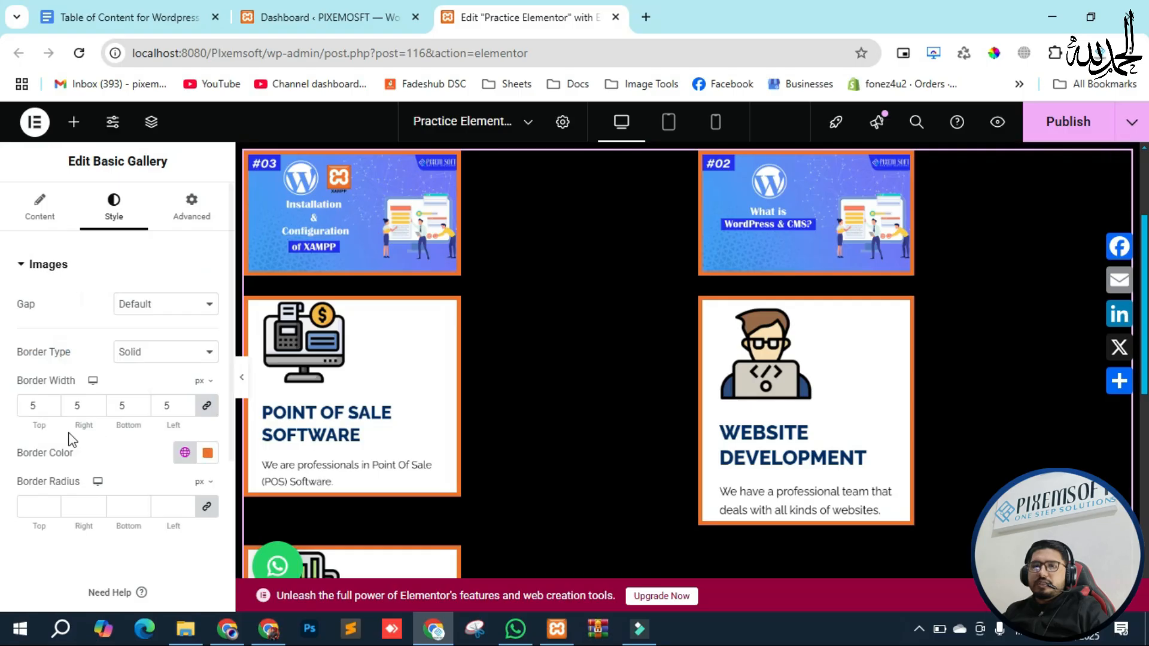
- Try a border radius of 25 px on all sides of the gallery images and clear it
{"action": "scroll", "coordinate": [98, 449], "scroll_direction": "down", "scroll_amount": 3}
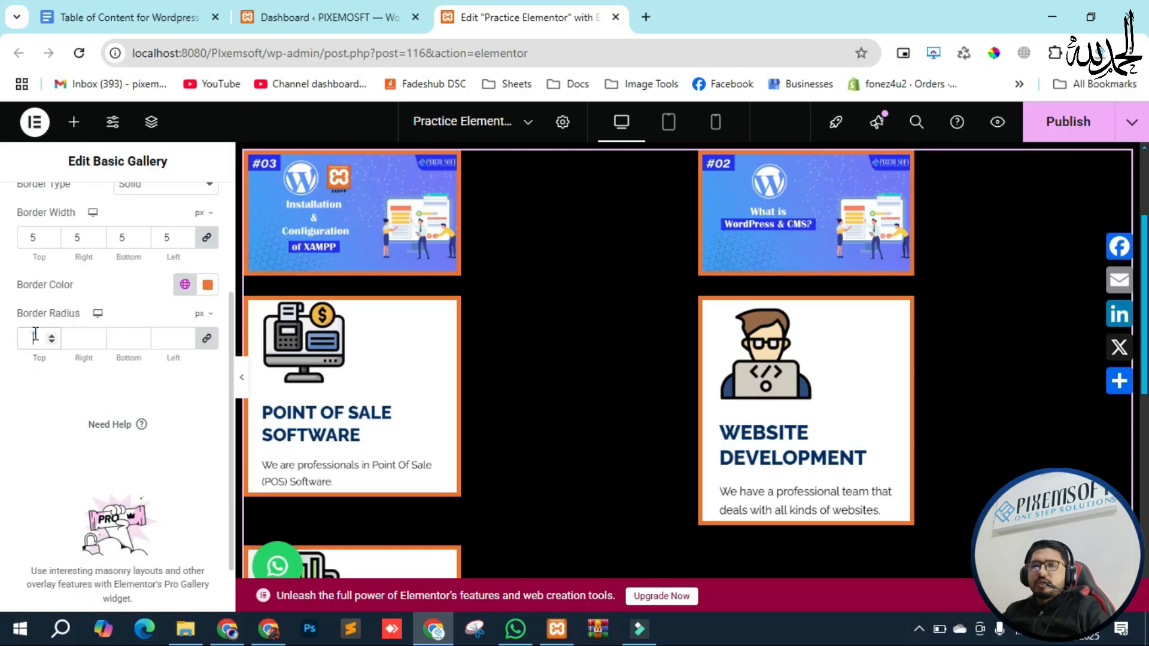
{"action": "left_click", "coordinate": [41, 339]}
{"action": "type", "text": "25"}
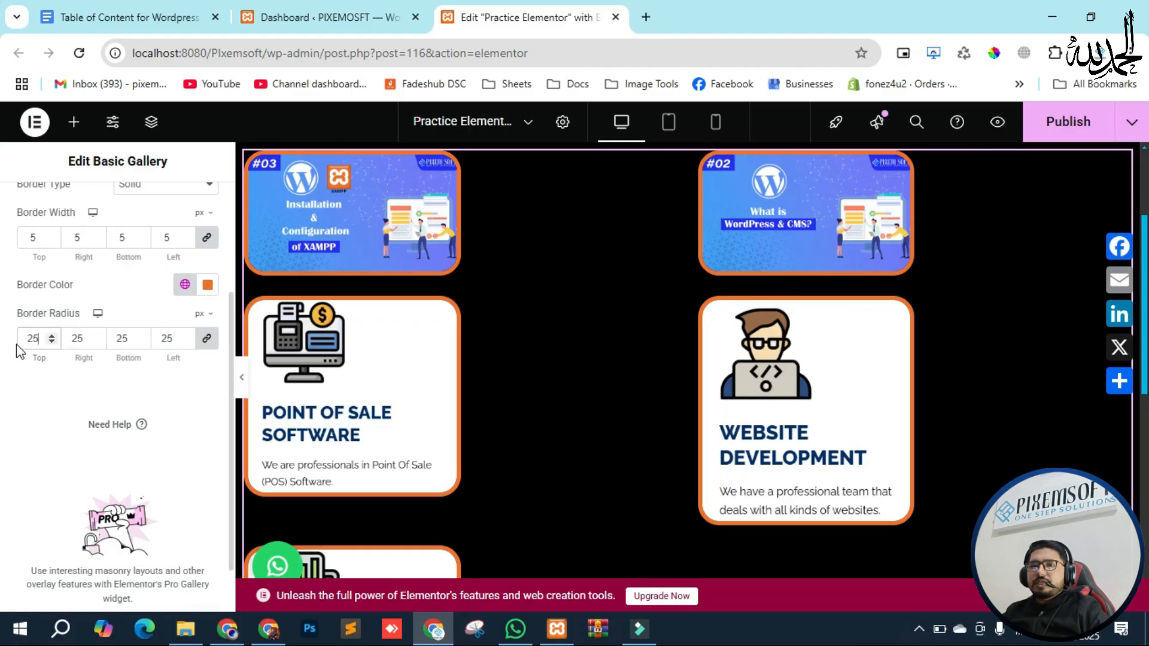
{"action": "left_click", "coordinate": [204, 349]}
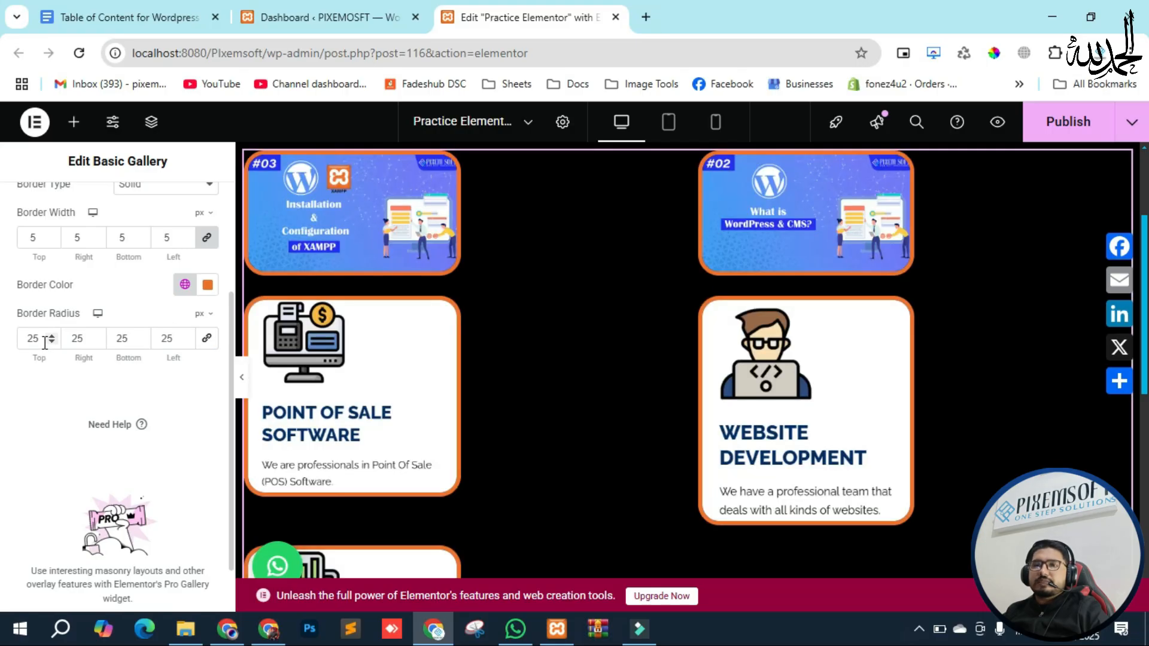
{"action": "left_click", "coordinate": [206, 338]}
{"action": "double_click", "coordinate": [33, 339]}
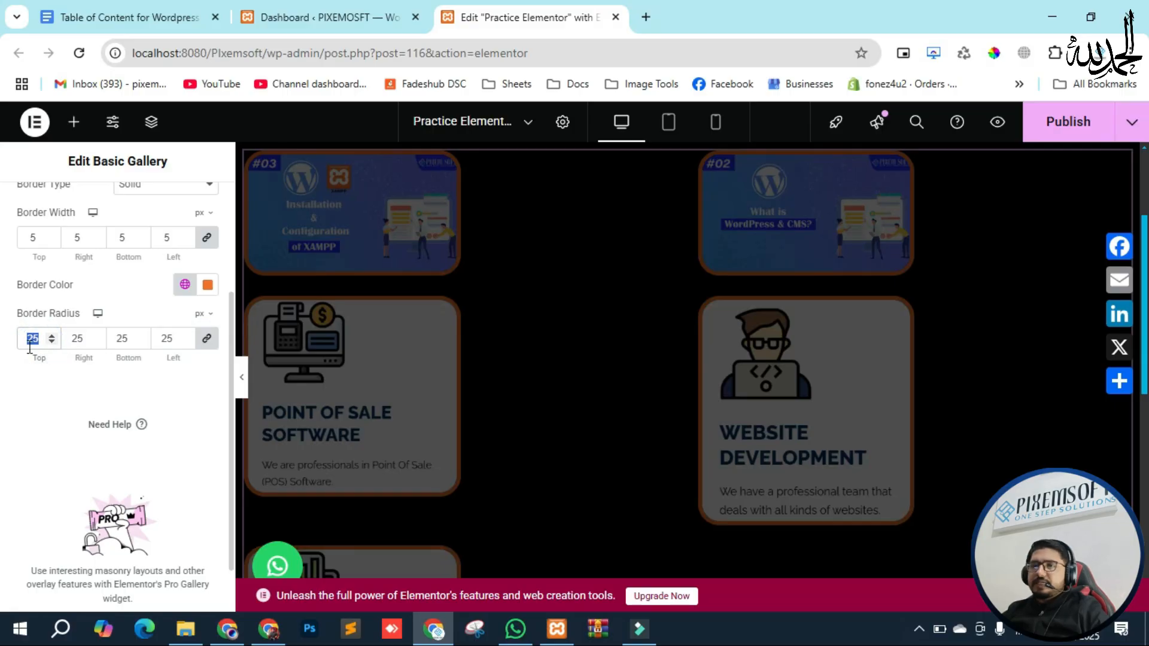
{"action": "key", "text": "BackSpace"}
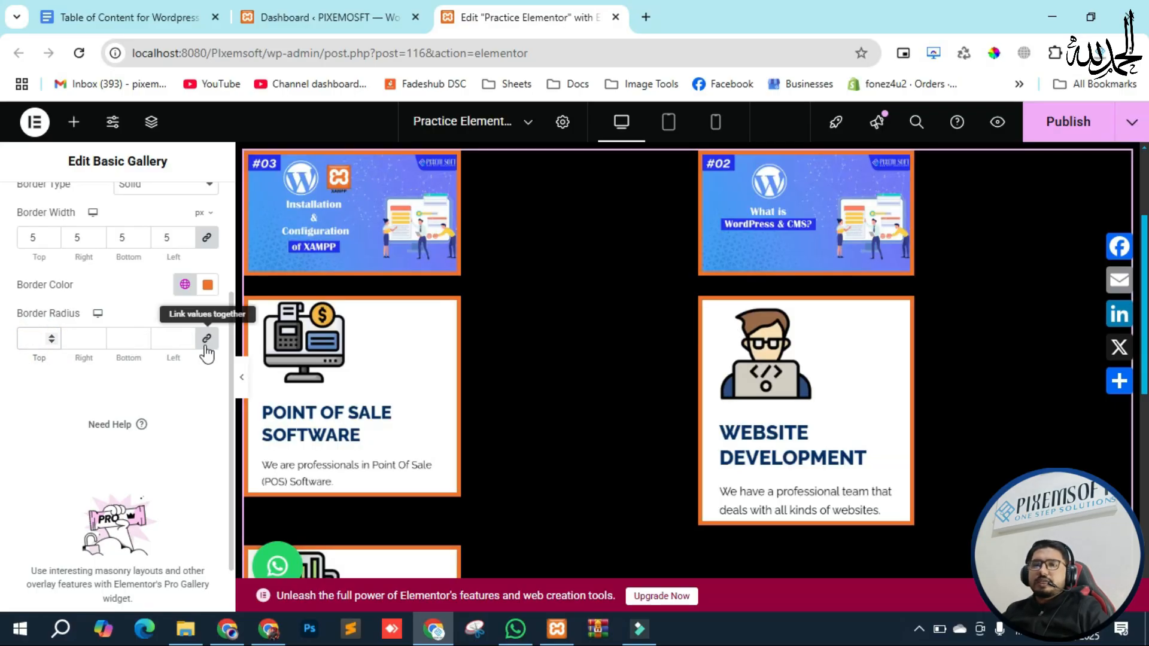
- Unlink the gallery images' border radius values and set the Top and Bottom radius to 25 px
{"action": "left_click", "coordinate": [206, 338]}
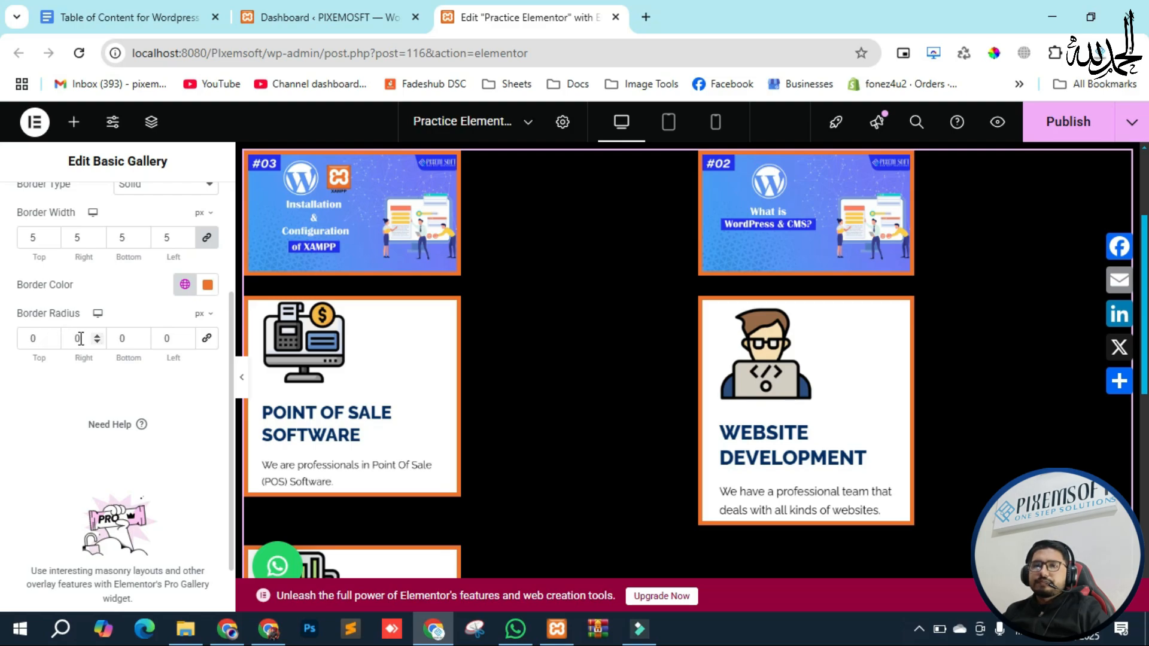
{"action": "double_click", "coordinate": [35, 339]}
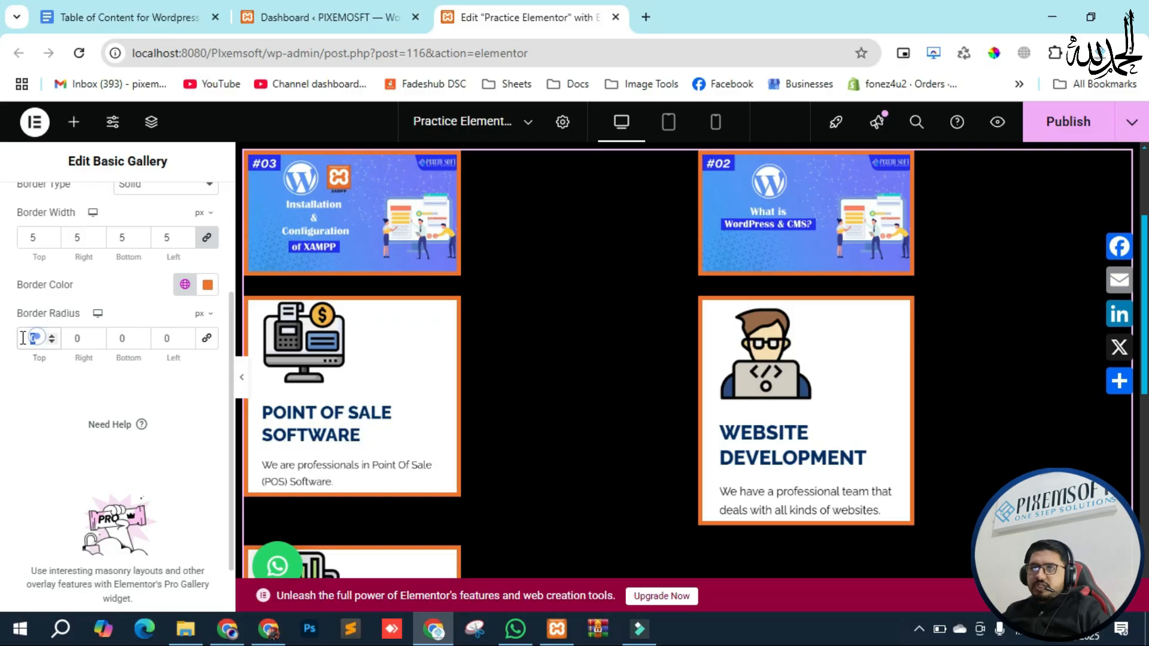
{"action": "type", "text": "2"}
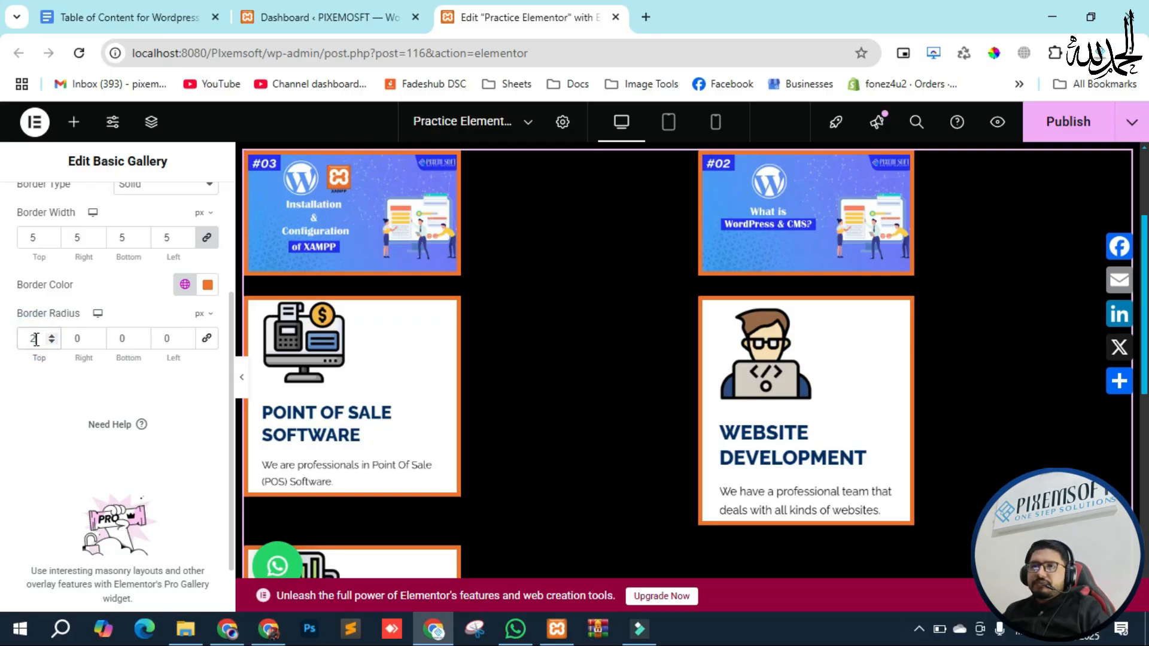
{"action": "type", "text": "5"}
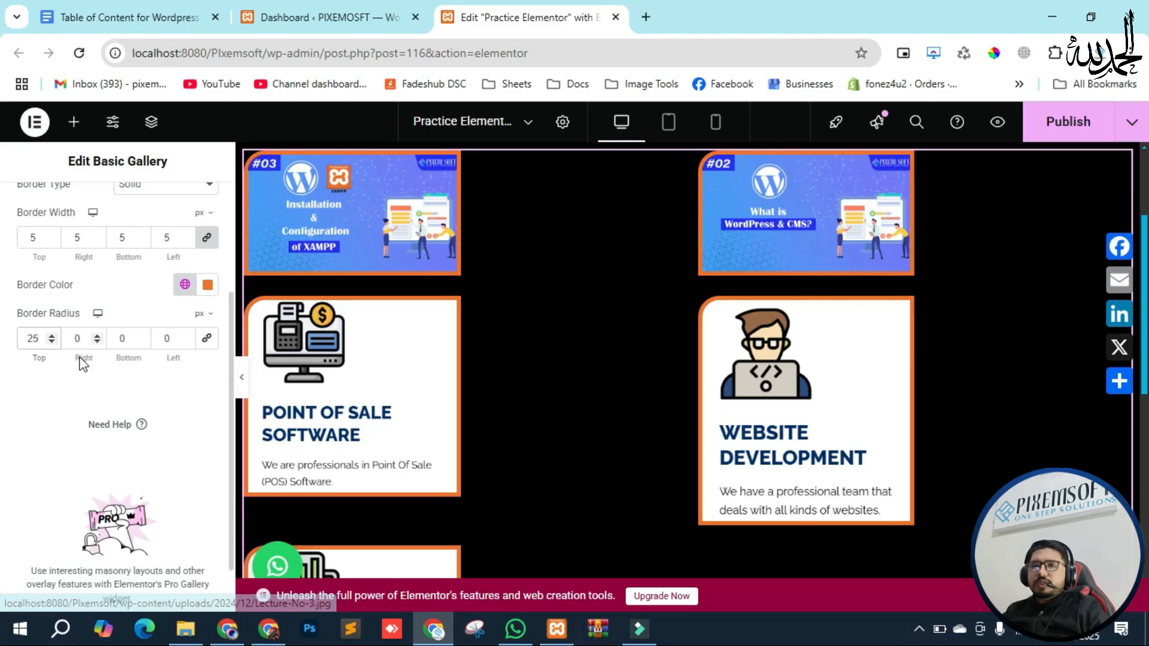
{"action": "double_click", "coordinate": [122, 339]}
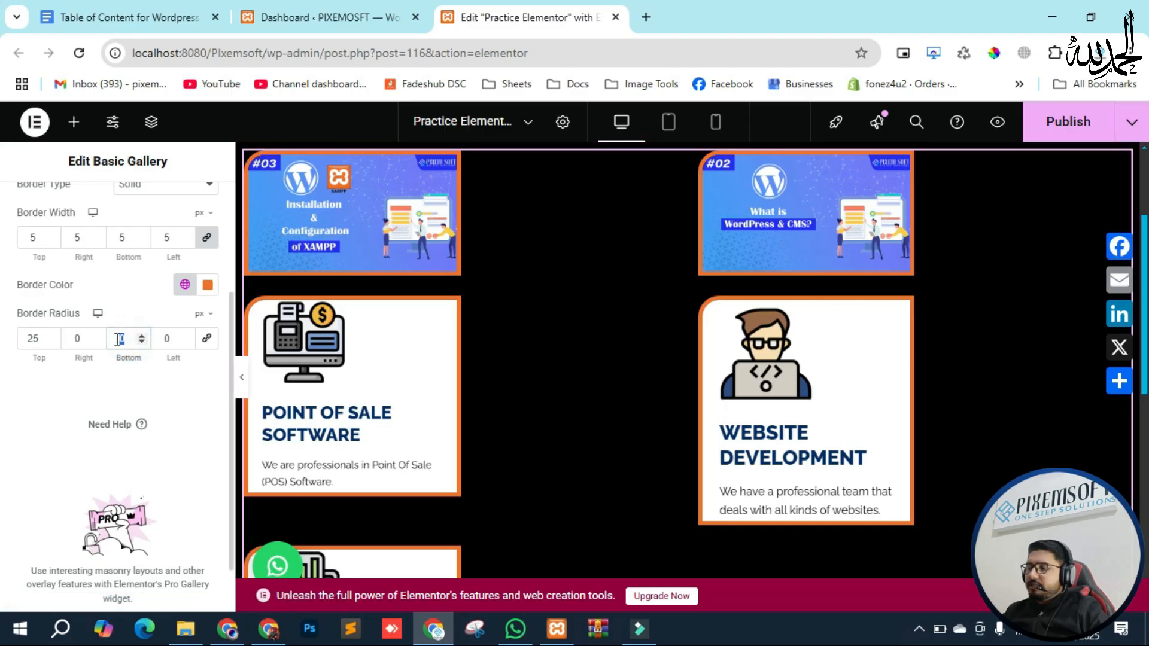
{"action": "type", "text": "25"}
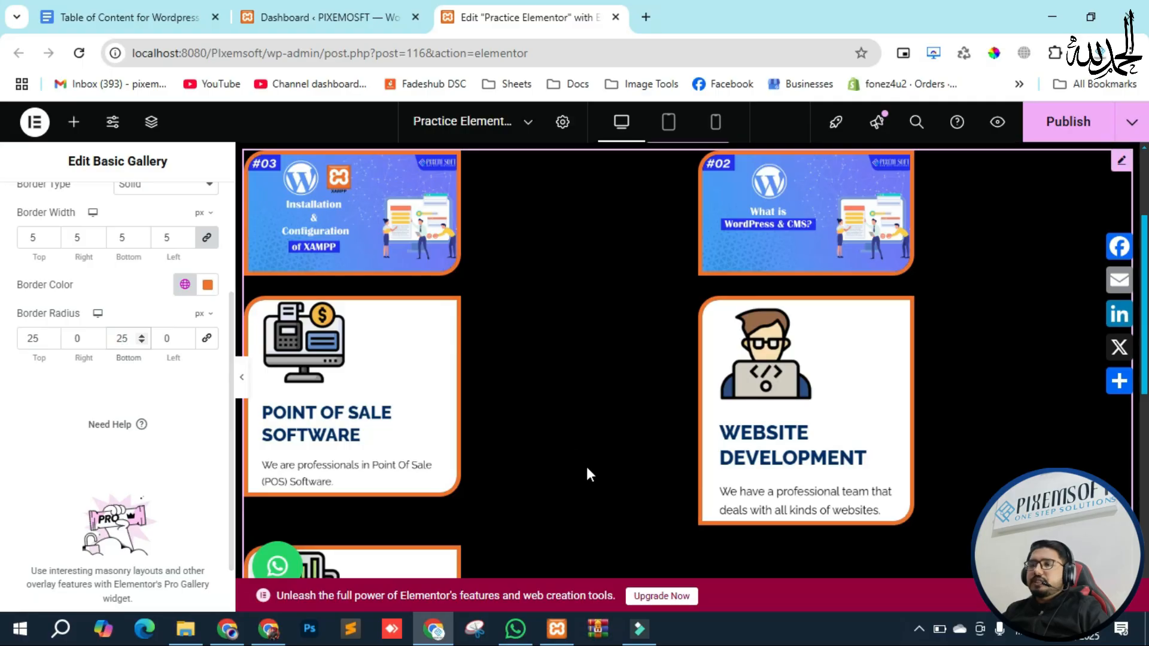
{"action": "scroll", "coordinate": [485, 395], "scroll_direction": "down", "scroll_amount": 4}
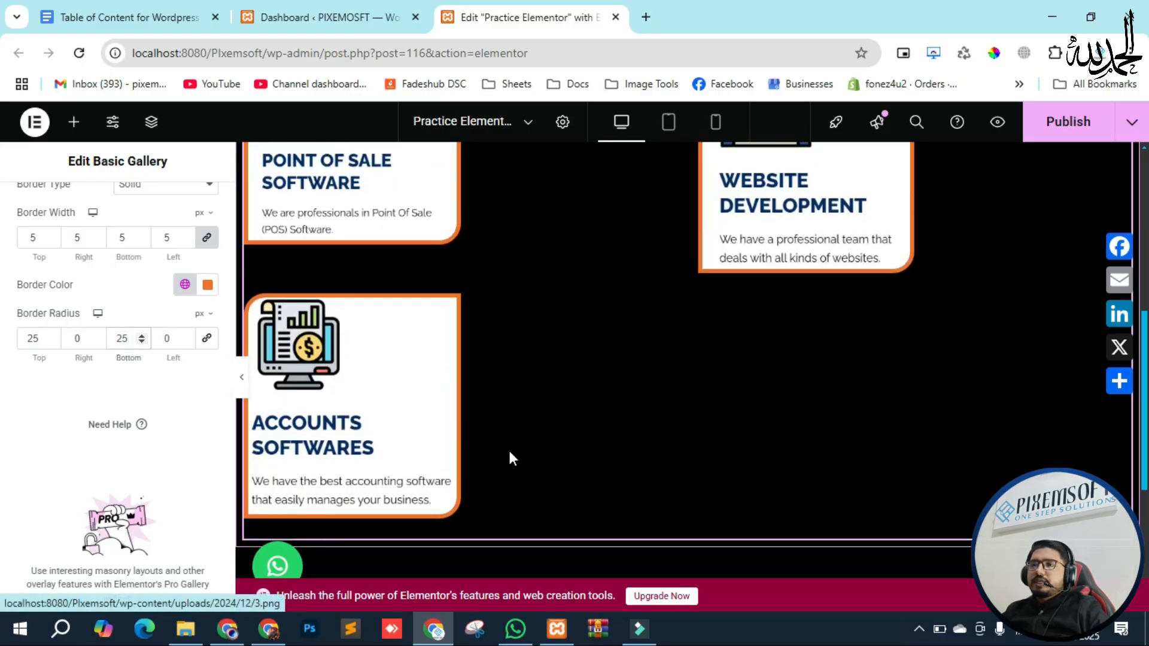
{"action": "scroll", "coordinate": [599, 457], "scroll_direction": "up", "scroll_amount": 7}
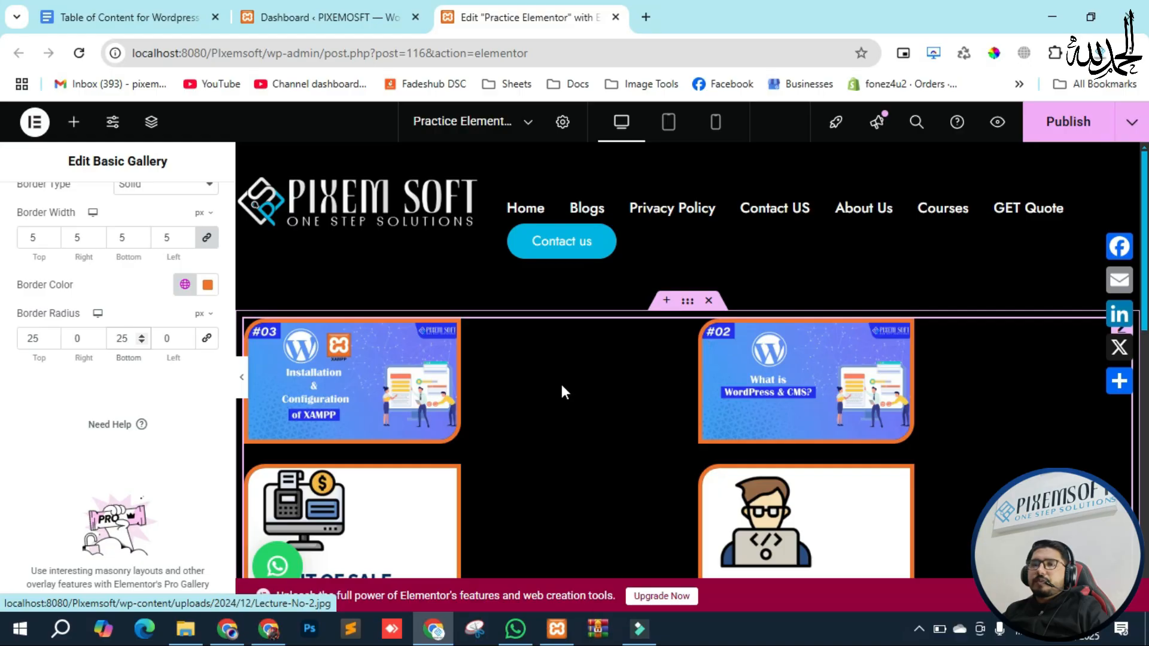
- Increase the Top and Bottom border radius of the gallery images to 50 px
{"action": "double_click", "coordinate": [35, 338]}
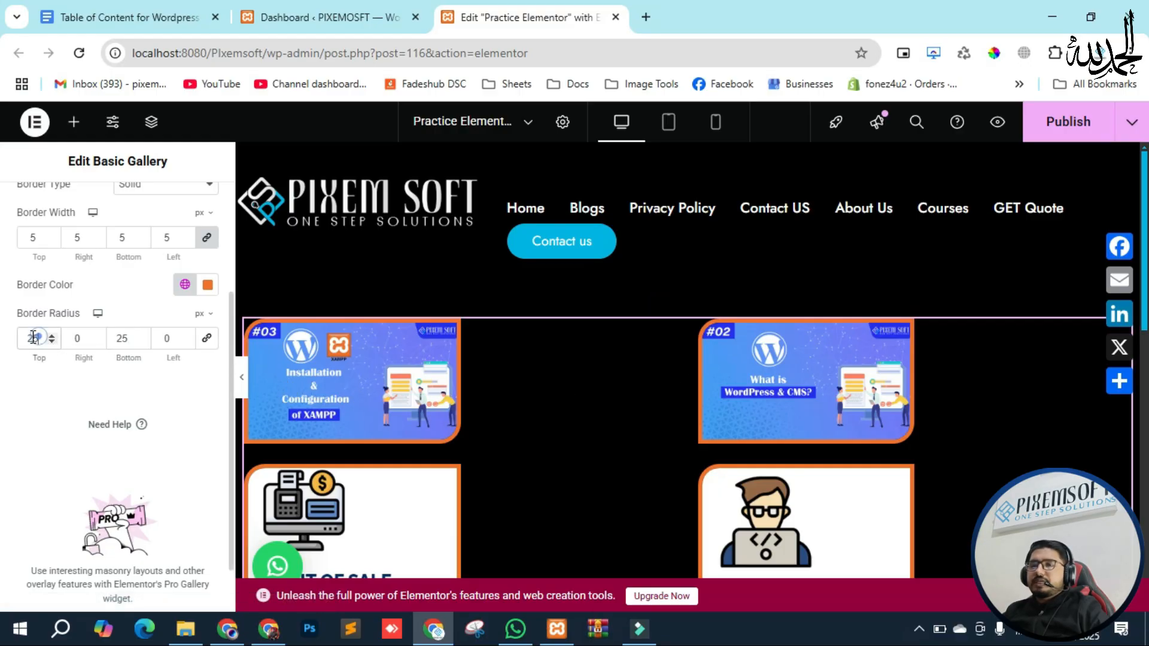
{"action": "type", "text": "50"}
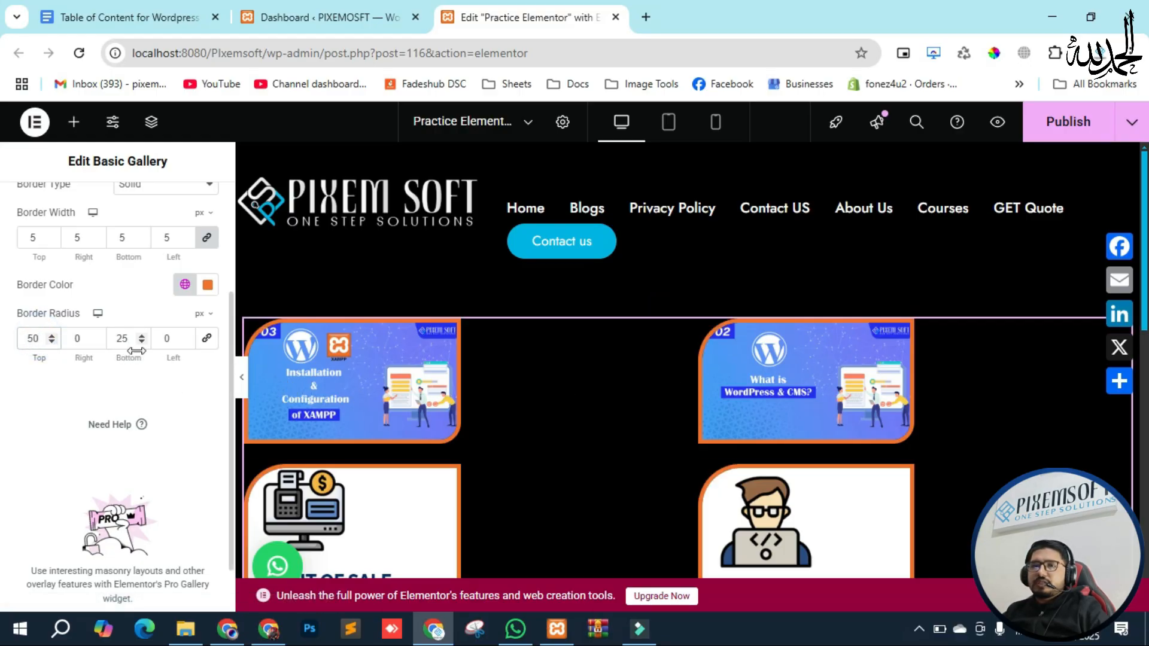
{"action": "double_click", "coordinate": [121, 338]}
{"action": "type", "text": "50"}
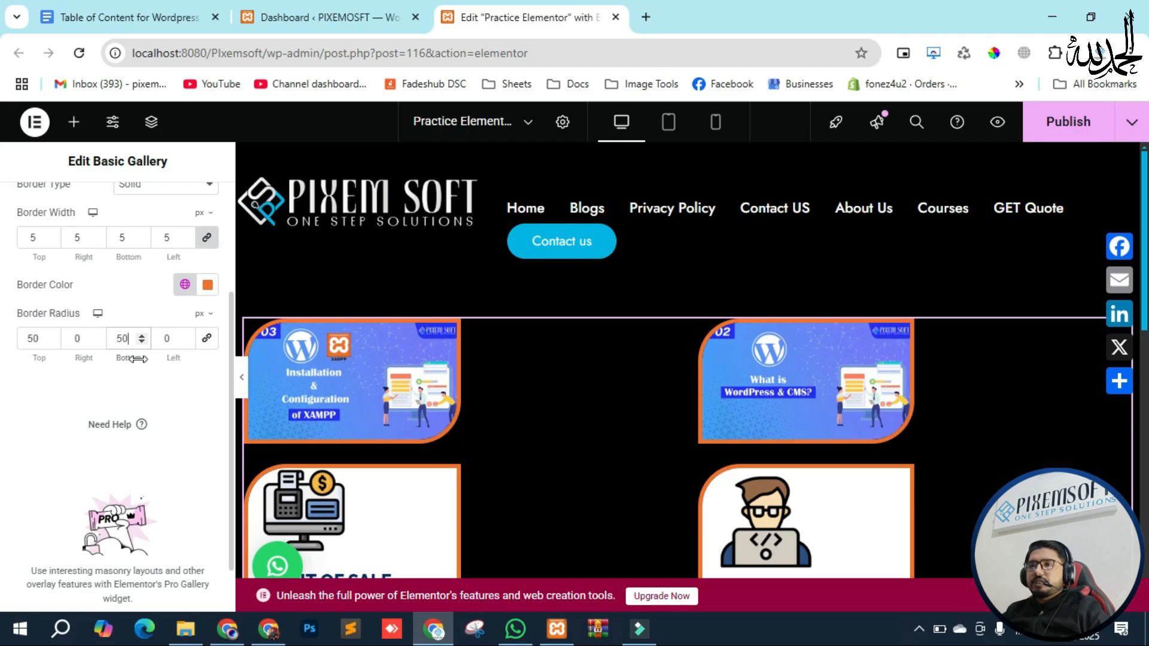
{"action": "scroll", "coordinate": [698, 428], "scroll_direction": "down", "scroll_amount": 4}
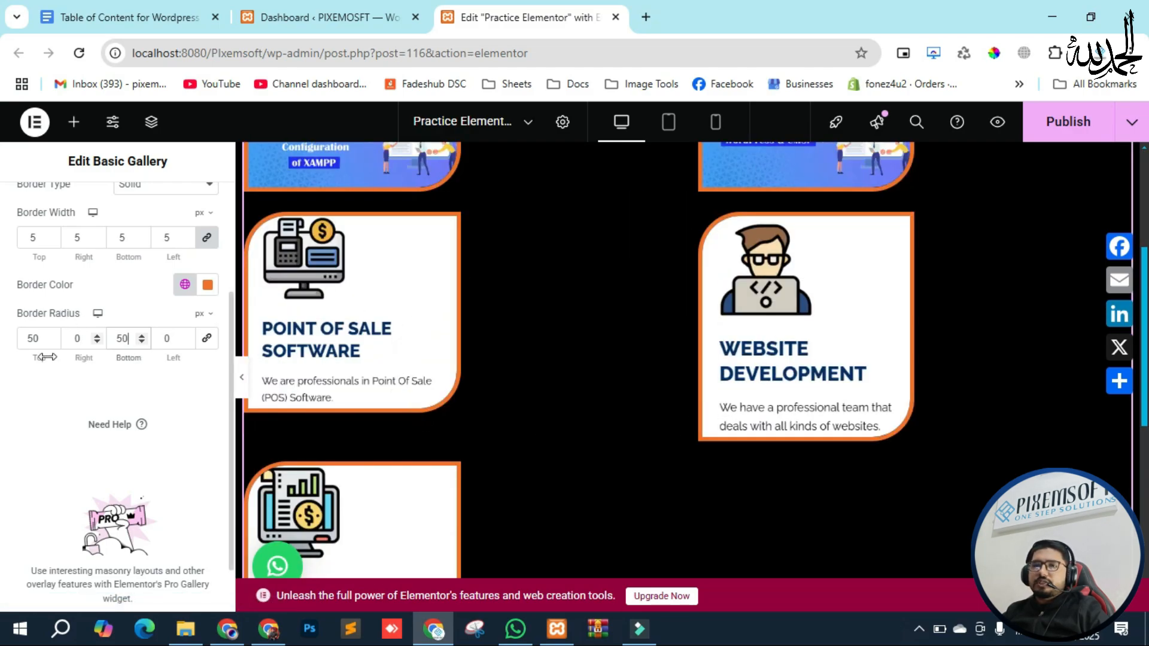
- Set the gallery images' border radius to 0 for Top and Bottom and 50 px for Right and Left
{"action": "double_click", "coordinate": [31, 338]}
{"action": "type", "text": "0"}
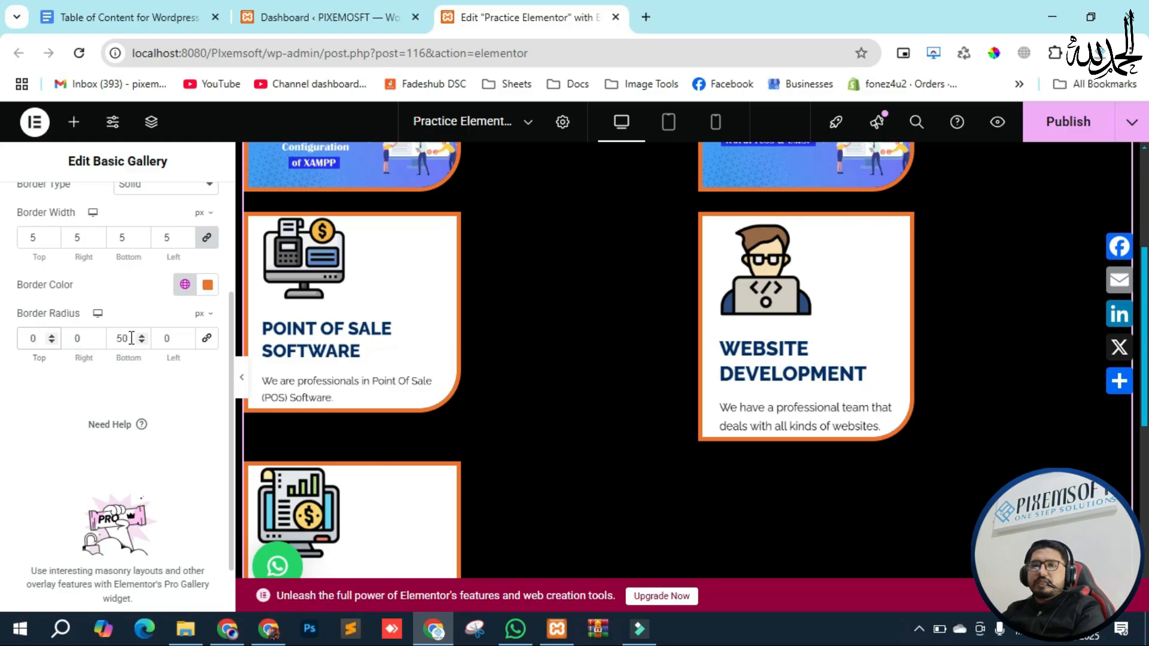
{"action": "double_click", "coordinate": [131, 338]}
{"action": "type", "text": "0"}
{"action": "double_click", "coordinate": [85, 338]}
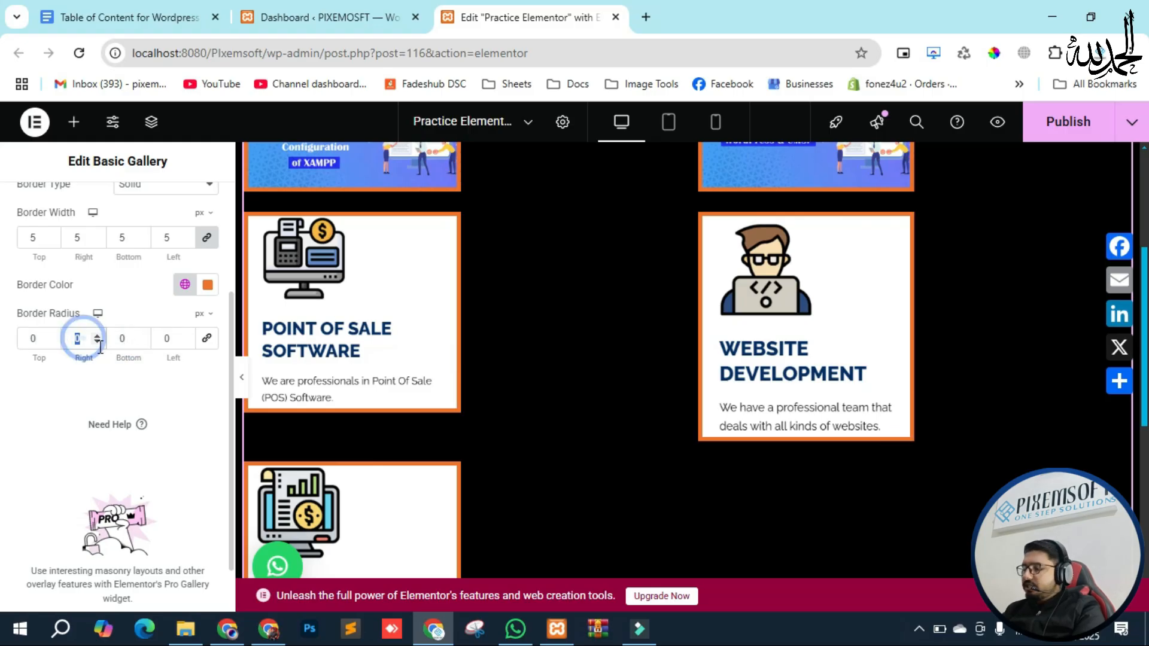
{"action": "type", "text": "50"}
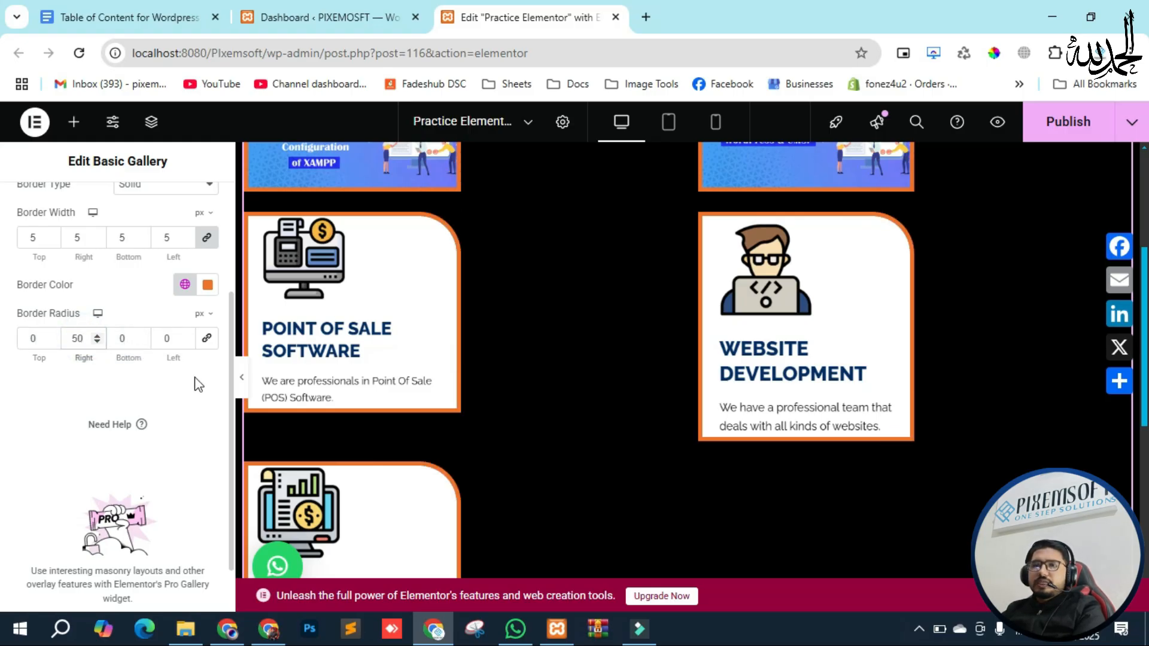
{"action": "double_click", "coordinate": [168, 338]}
{"action": "type", "text": "5"}
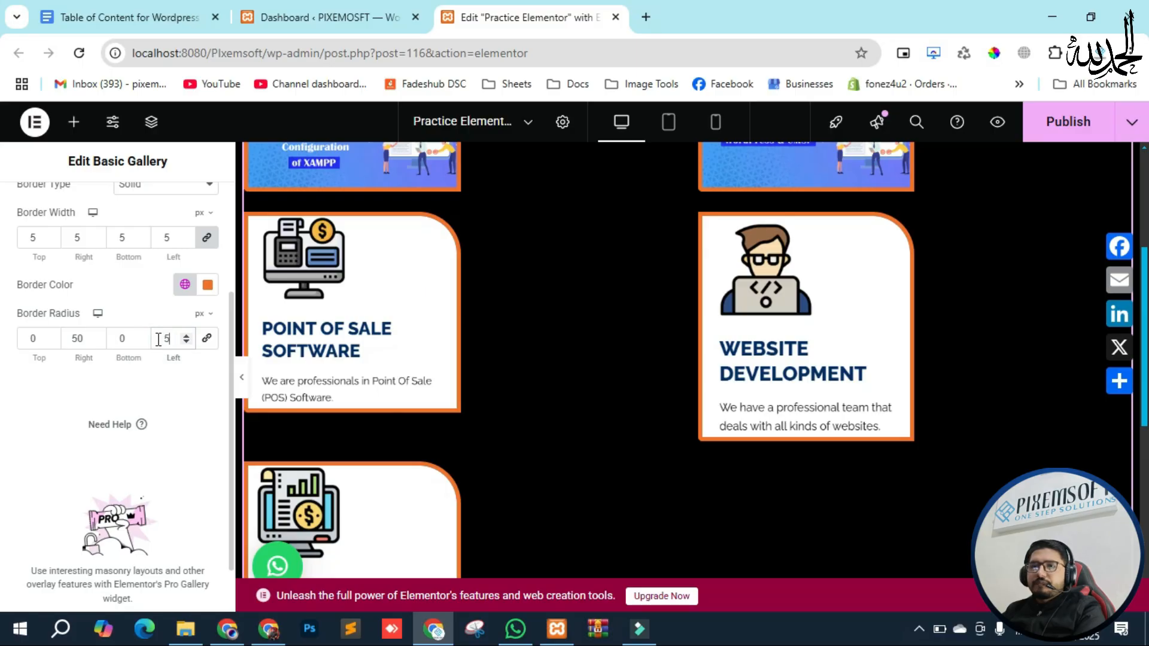
{"action": "type", "text": "0"}
{"action": "scroll", "coordinate": [687, 385], "scroll_direction": "up", "scroll_amount": 4}
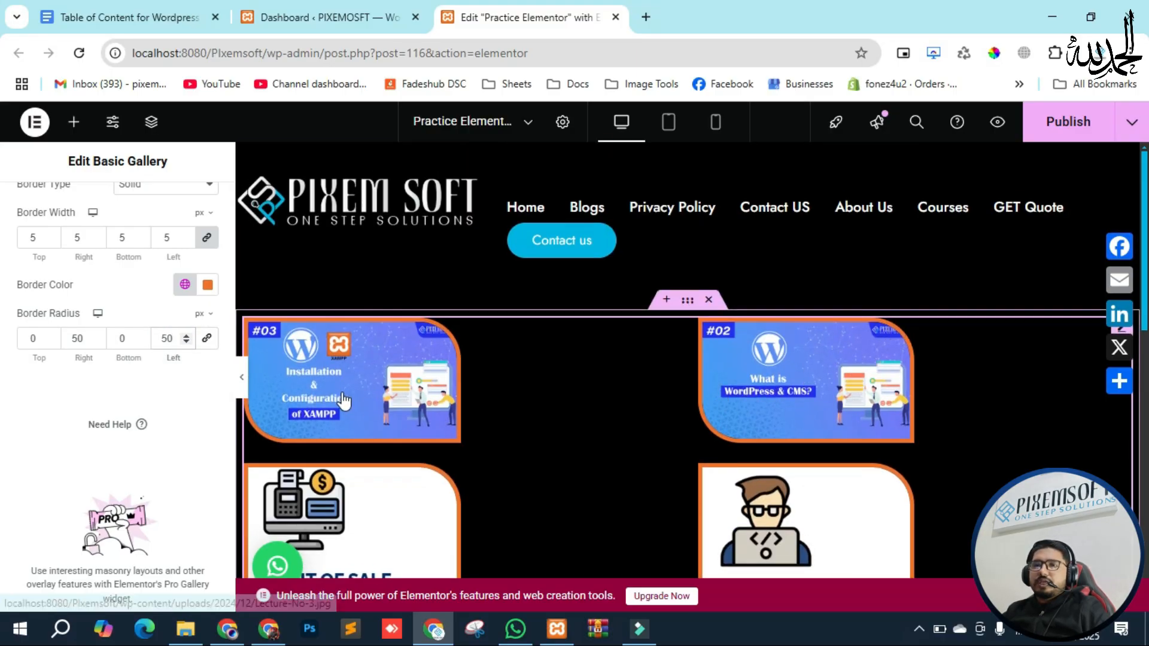
{"action": "scroll", "coordinate": [344, 401], "scroll_direction": "down", "scroll_amount": 5}
{"action": "scroll", "coordinate": [72, 413], "scroll_direction": "up", "scroll_amount": 3}
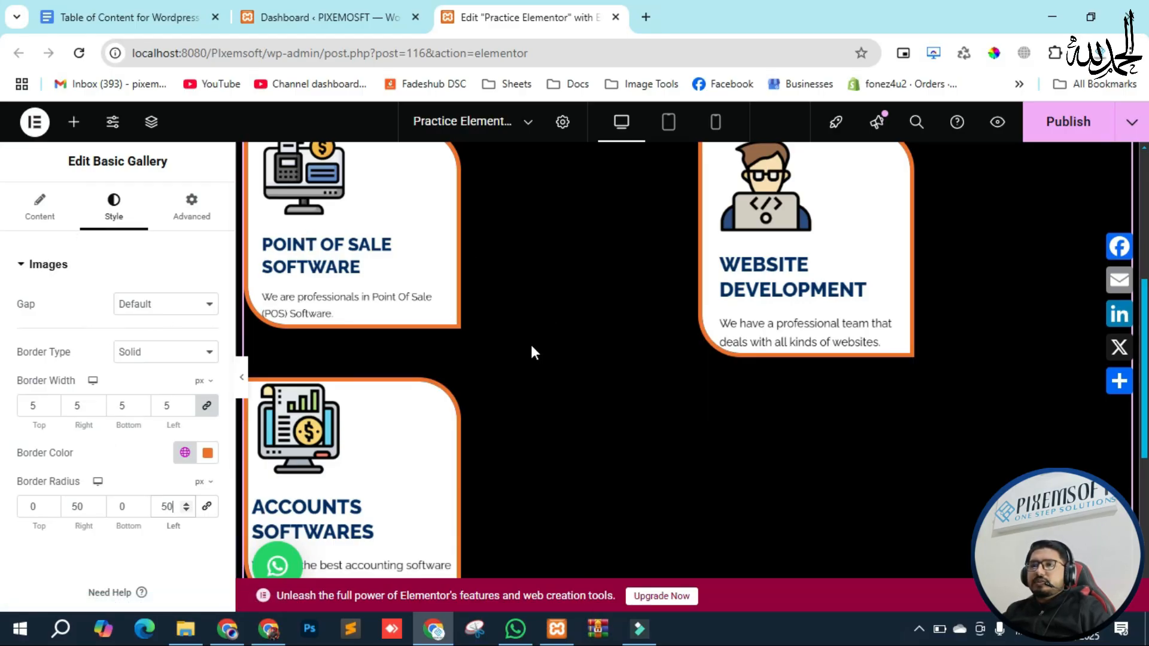
{"action": "scroll", "coordinate": [532, 347], "scroll_direction": "up", "scroll_amount": 4}
{"action": "scroll", "coordinate": [620, 354], "scroll_direction": "up", "scroll_amount": 2}
- Search the widgets for "icon" and add an Icon List widget directly below the gallery
{"action": "scroll", "coordinate": [620, 353], "scroll_direction": "down", "scroll_amount": 10}
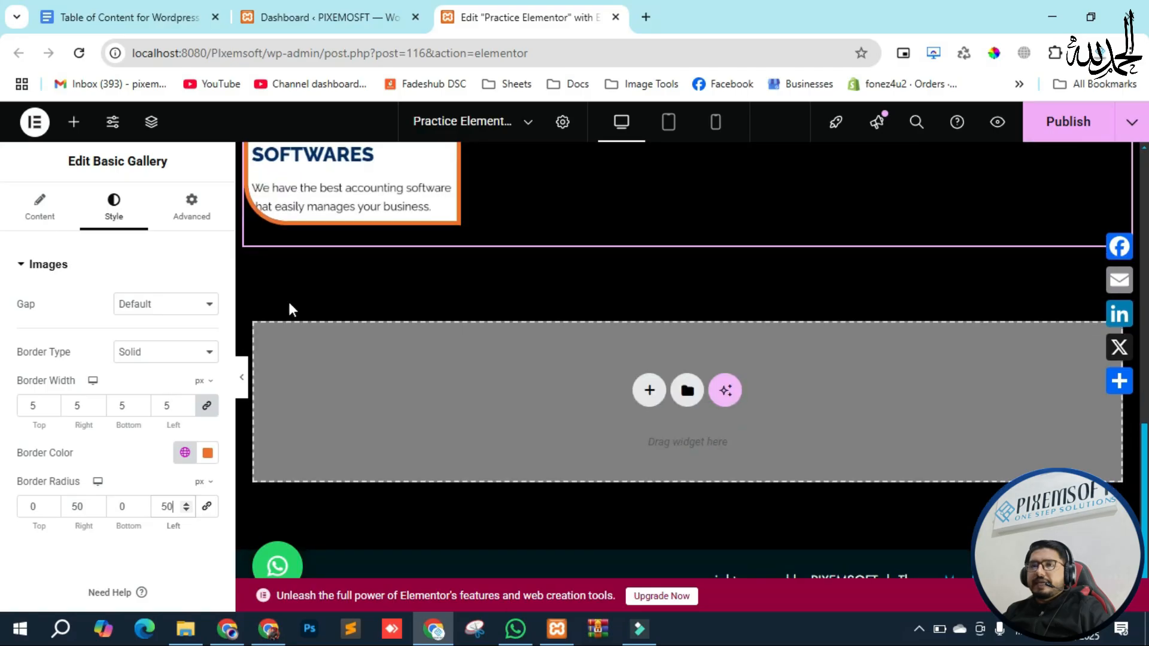
{"action": "left_click", "coordinate": [74, 121]}
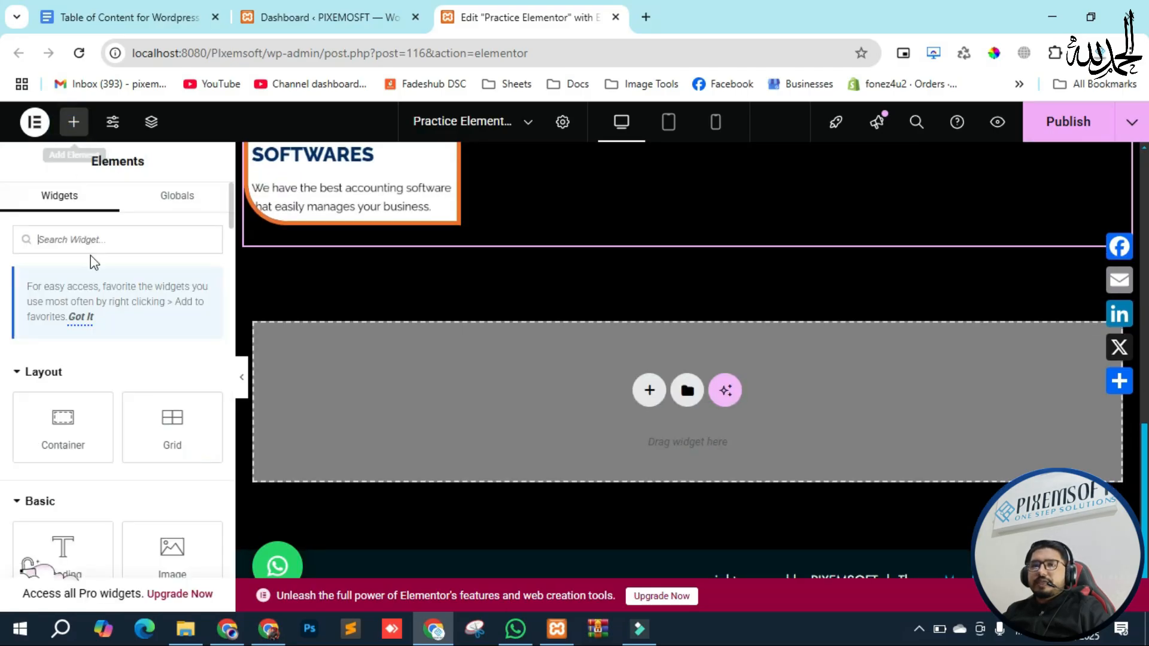
{"action": "left_click", "coordinate": [67, 240]}
{"action": "type", "text": "icon"}
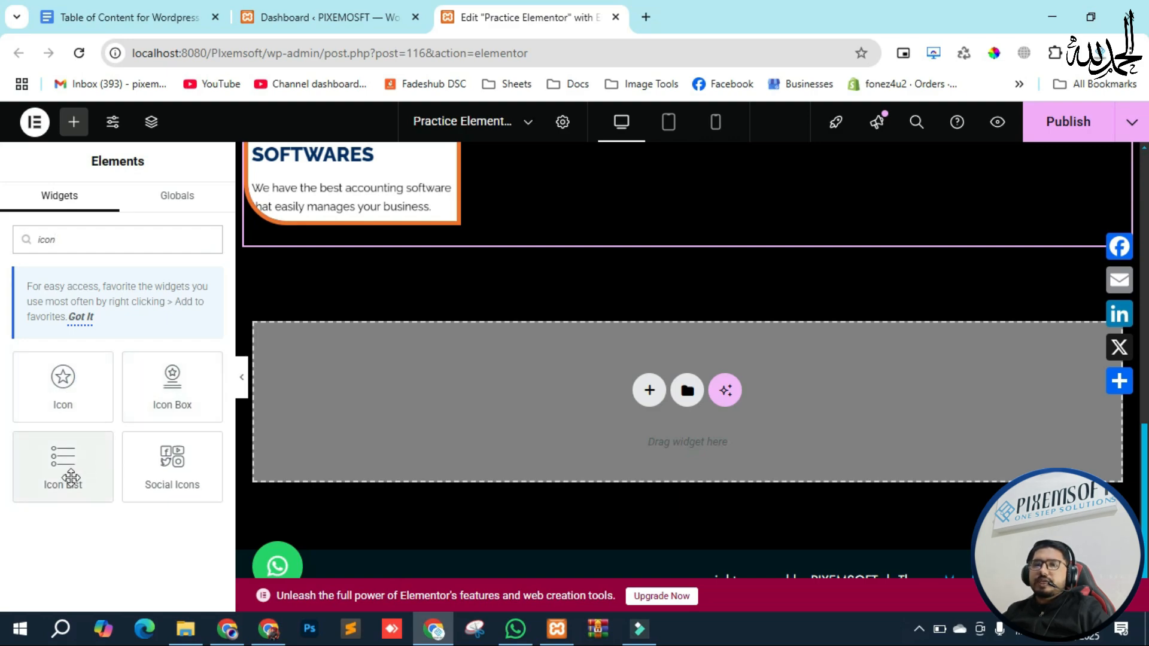
{"action": "left_click_drag", "start_coordinate": [70, 480], "coordinate": [549, 235]}
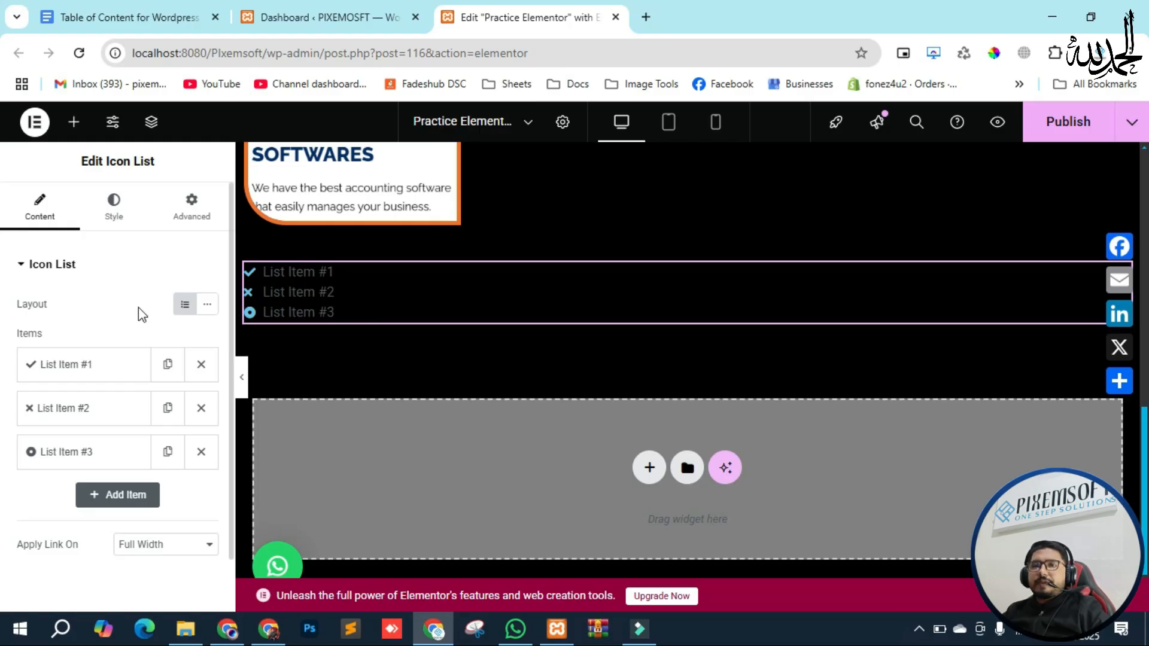
- Try arranging the icon list items in a single row and return the layout to Default
{"action": "left_click", "coordinate": [206, 306]}
{"action": "left_click", "coordinate": [182, 308]}
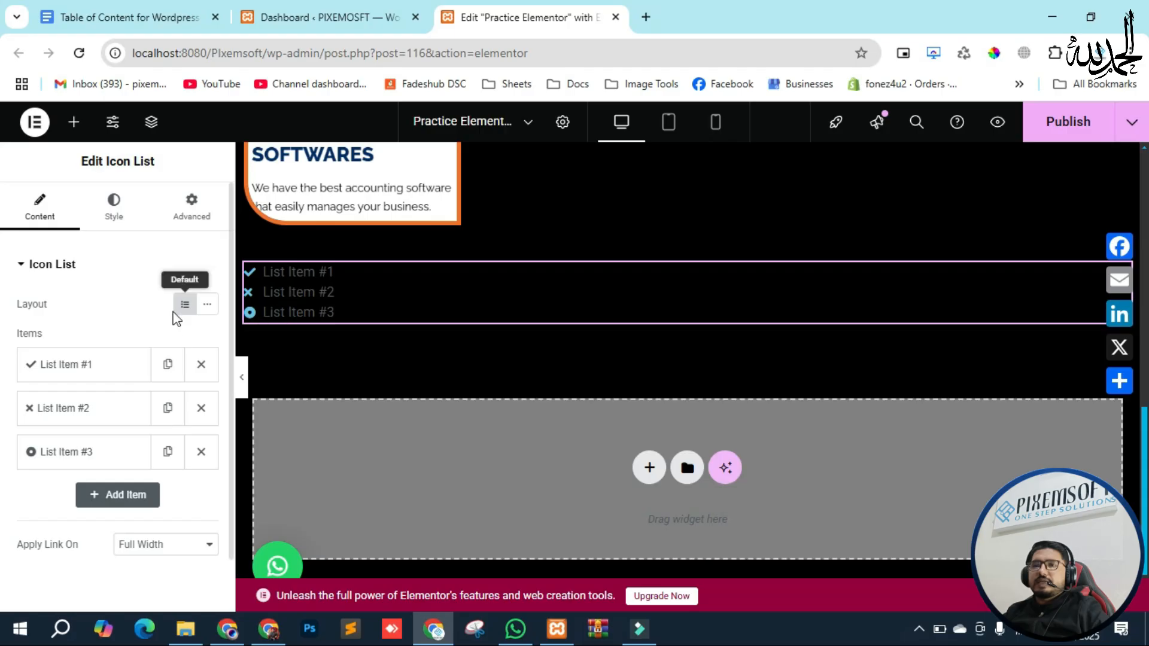
{"action": "left_click", "coordinate": [207, 305]}
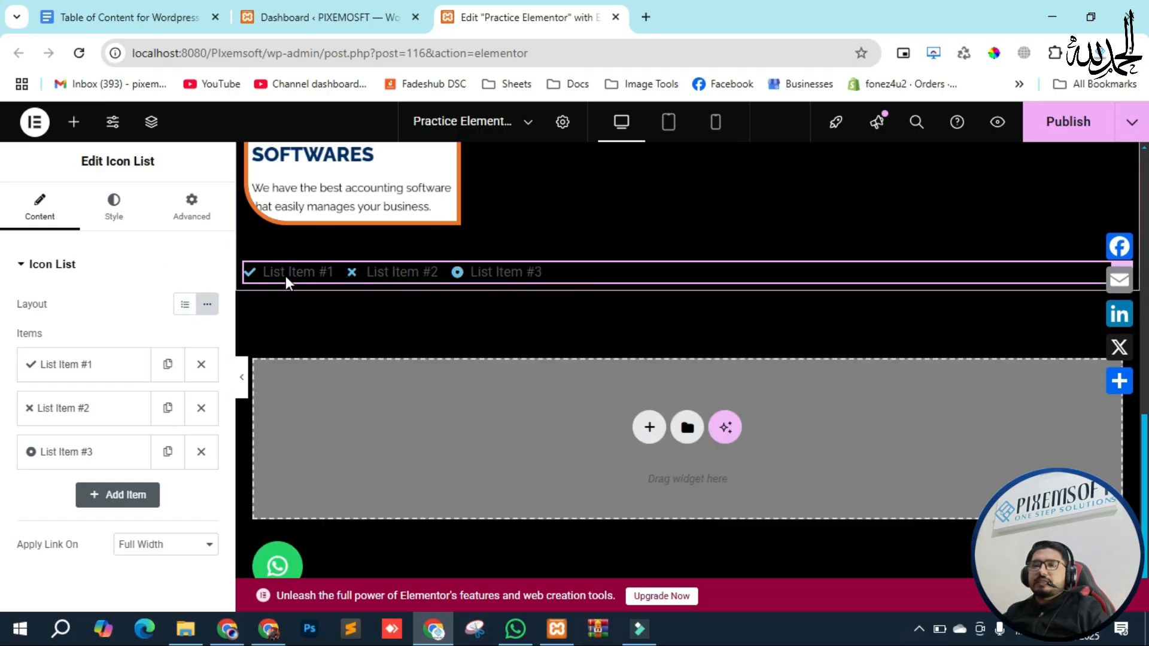
{"action": "left_click", "coordinate": [185, 305]}
- Change the text of the first icon list item to "Wordpress basics"
{"action": "left_click", "coordinate": [75, 366]}
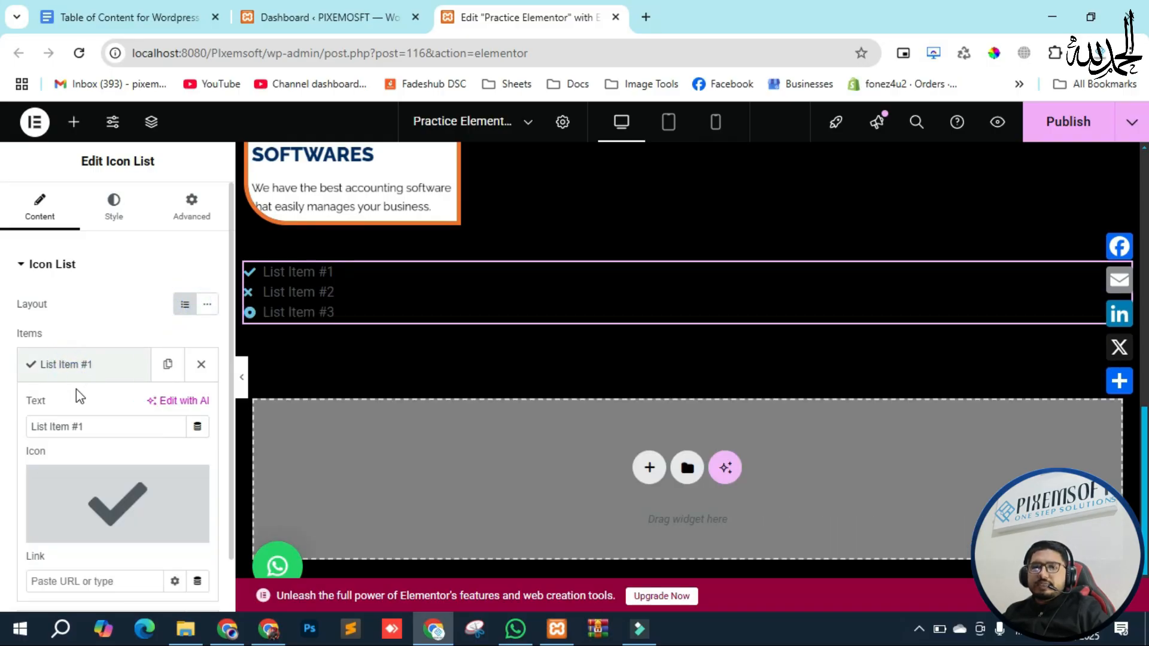
{"action": "scroll", "coordinate": [85, 460], "scroll_direction": "down", "scroll_amount": 3}
{"action": "left_click_drag", "start_coordinate": [90, 258], "coordinate": [14, 261]}
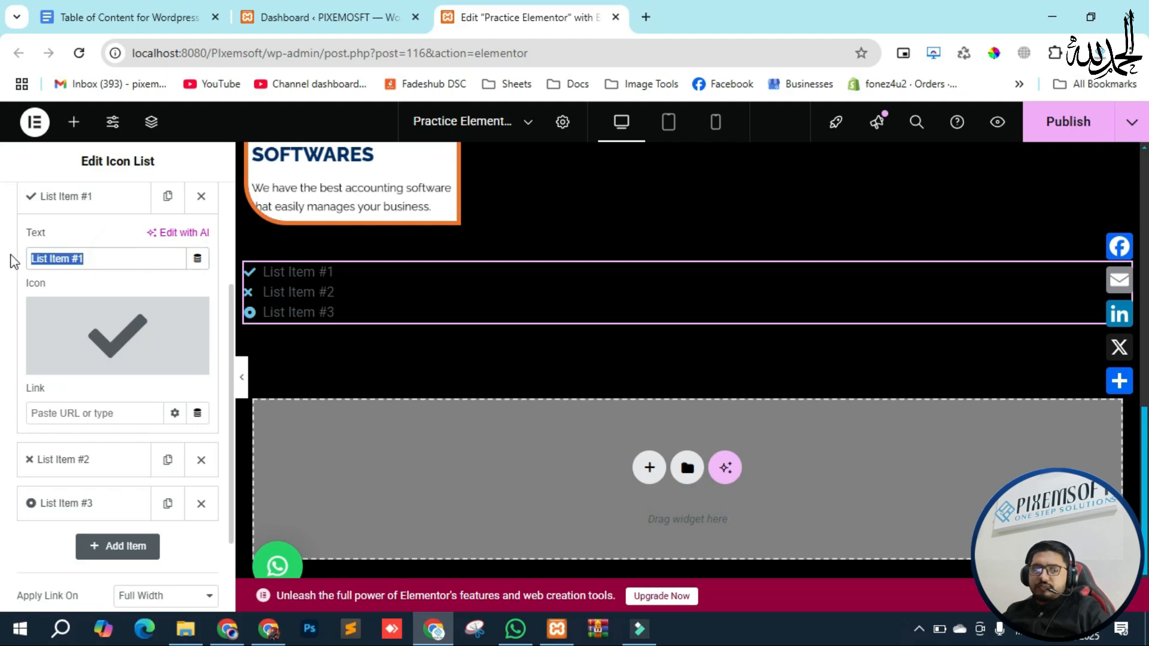
{"action": "type", "text": "W"}
{"action": "key", "text": "BackSpace"}
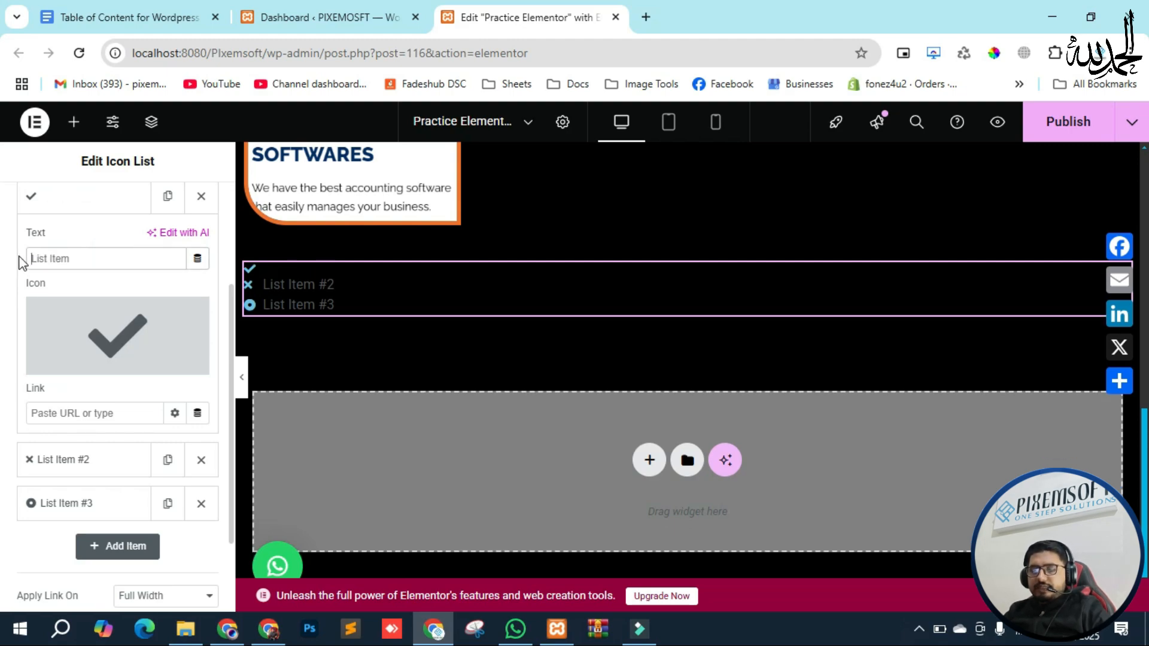
{"action": "type", "text": "basics"}
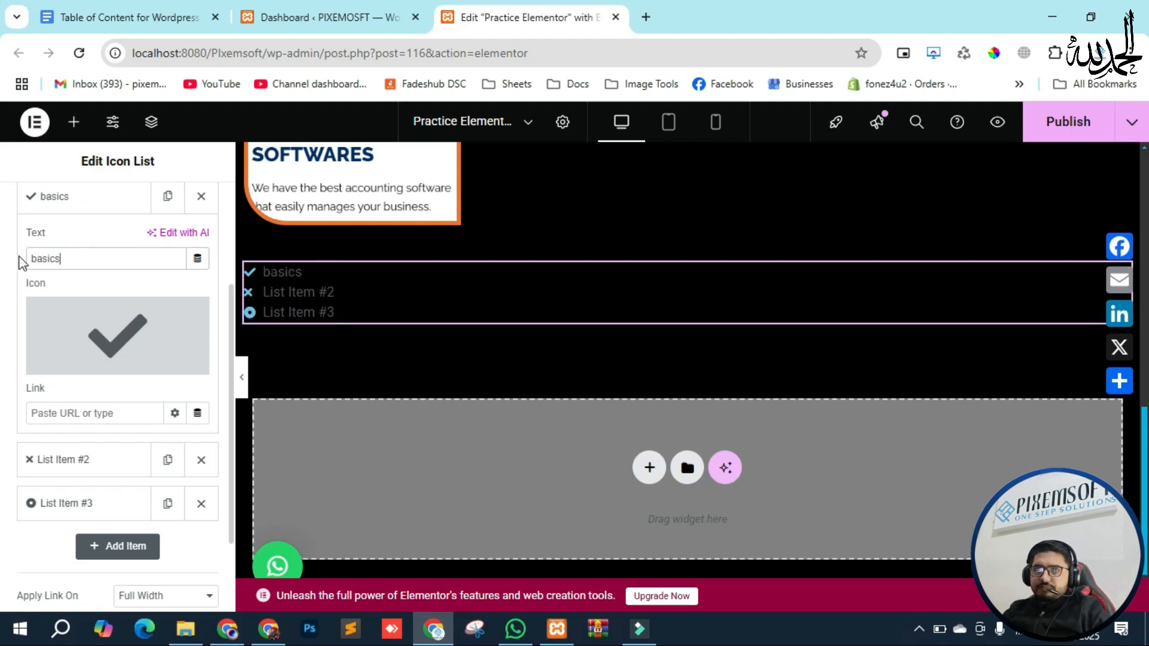
{"action": "key", "text": "ctrl+a"}
{"action": "key", "text": "BackSpace"}
{"action": "type", "text": "W"}
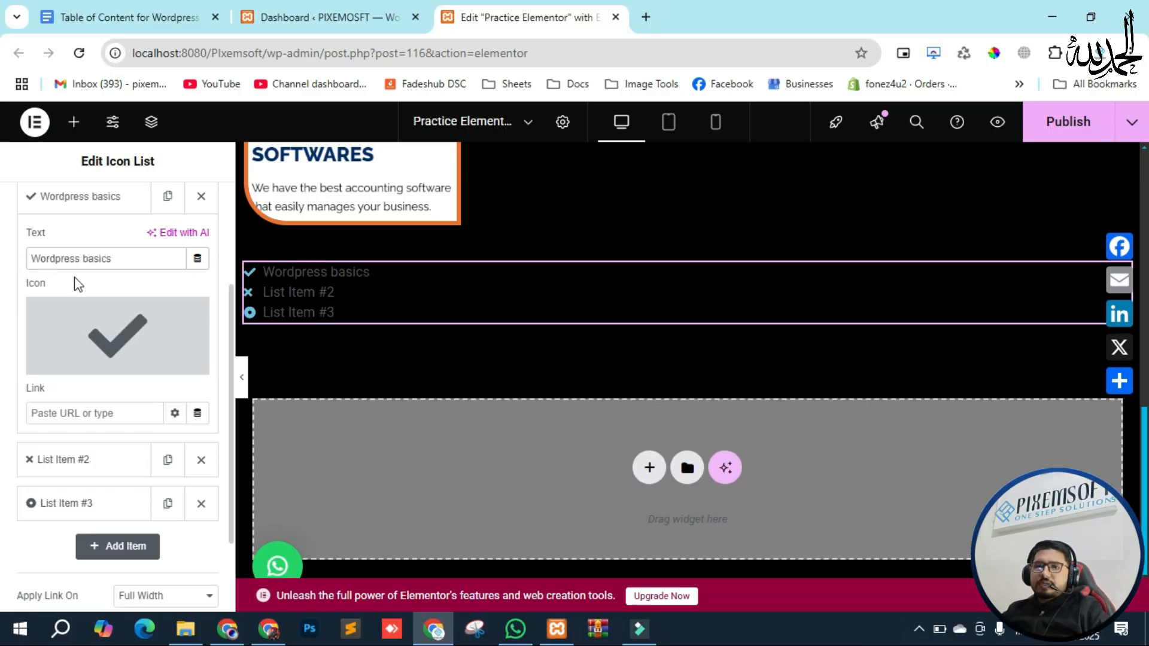
- Change the text of the second icon list item to "Elementor"
{"action": "left_click", "coordinate": [77, 460]}
{"action": "left_click", "coordinate": [94, 299]}
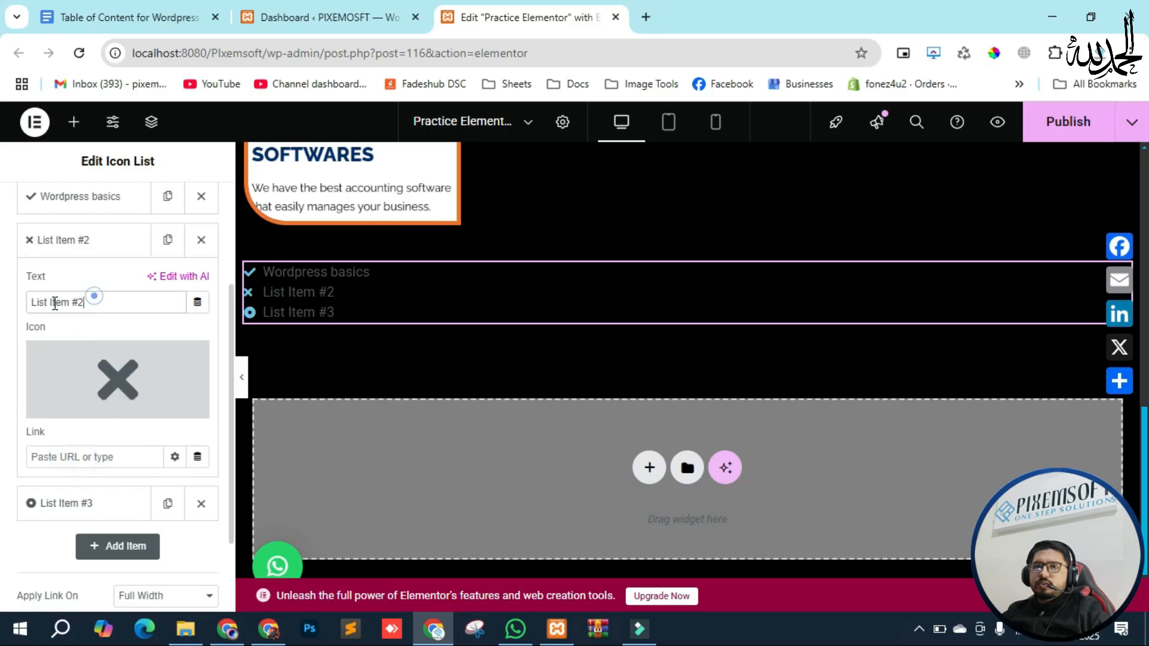
{"action": "key", "text": "ctrl+a"}
{"action": "key", "text": "BackSpace"}
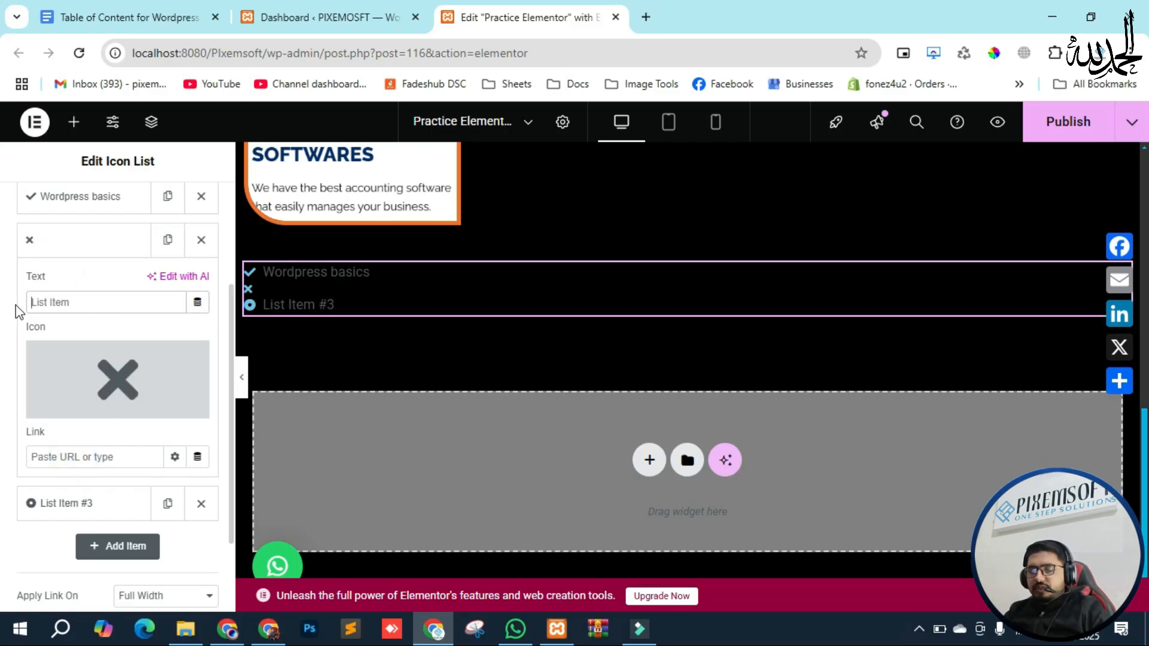
{"action": "type", "text": "Elementor"}
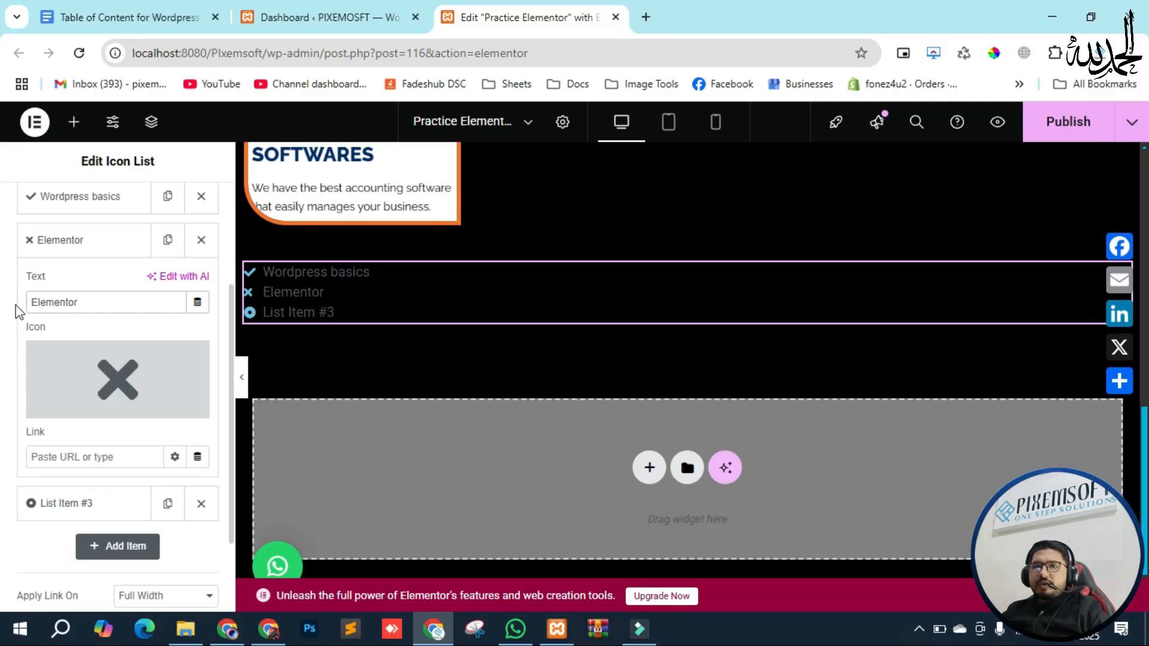
- Change the text of the third icon list item to "Woo-Commerce"
{"action": "left_click", "coordinate": [75, 504]}
{"action": "triple_click", "coordinate": [102, 344]}
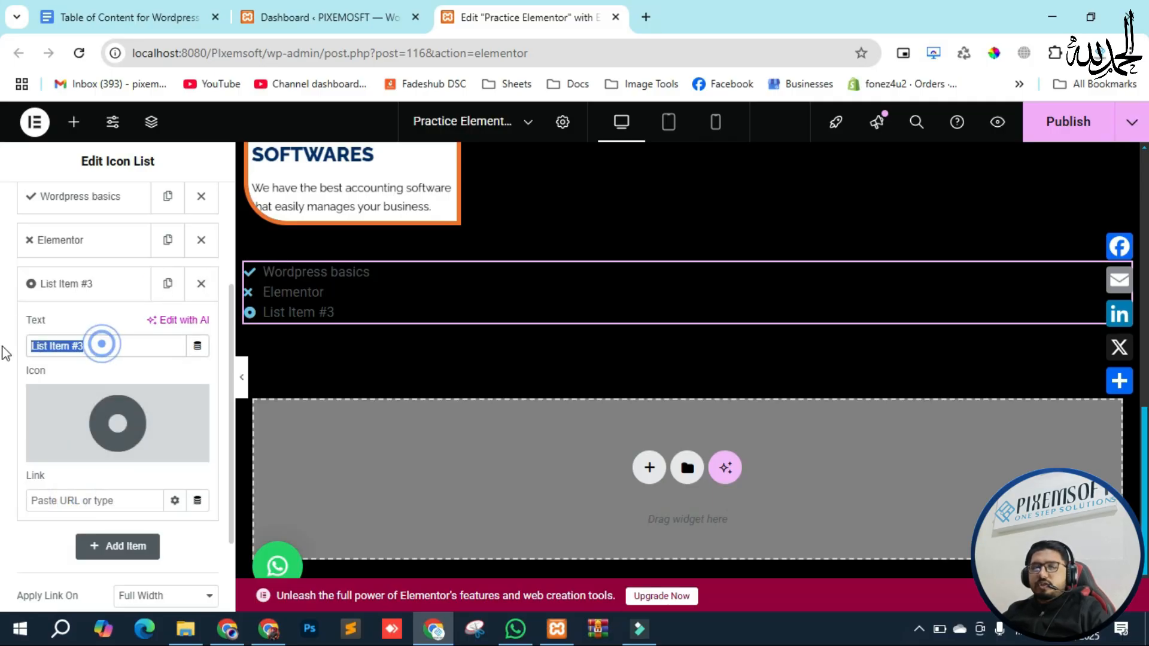
{"action": "type", "text": "Woo-C"}
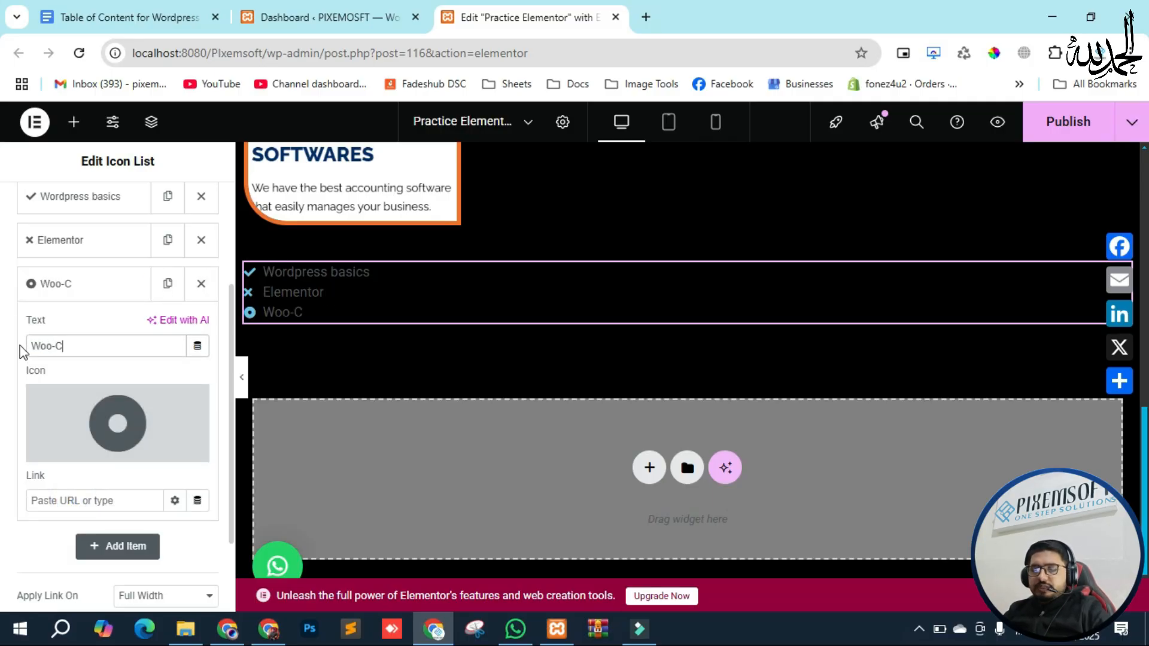
{"action": "type", "text": "ommerce"}
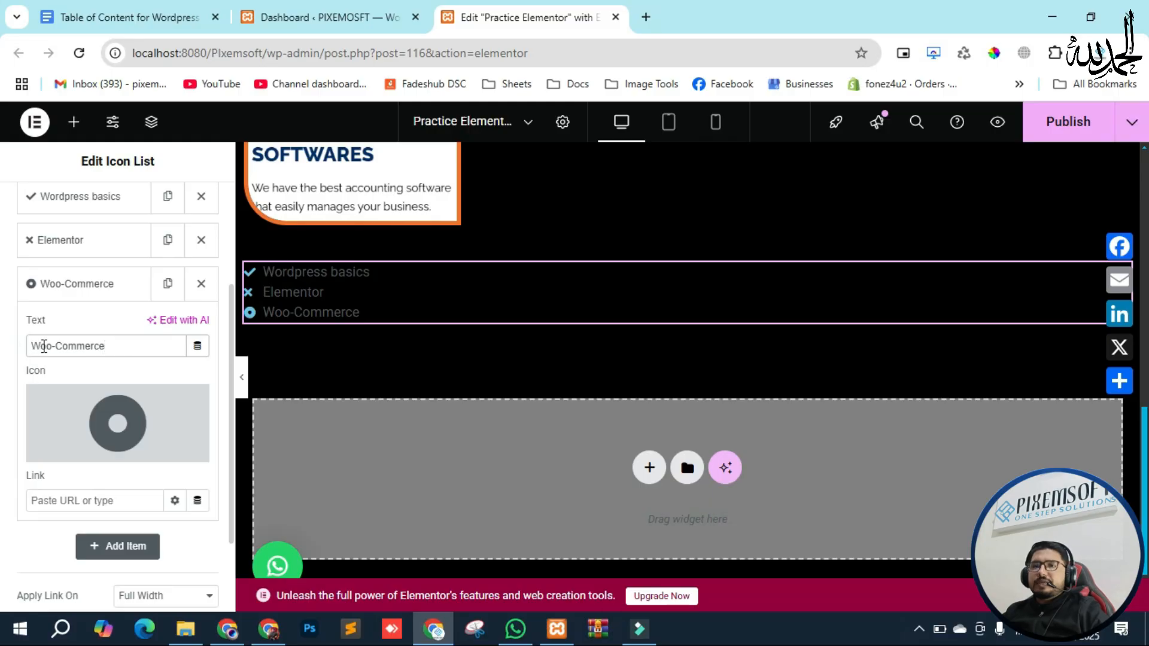
- Search the icon library for "word" and insert a WordPress logo as the Wordpress basics item's icon
{"action": "scroll", "coordinate": [60, 258], "scroll_direction": "up", "scroll_amount": 2}
{"action": "left_click", "coordinate": [83, 276]}
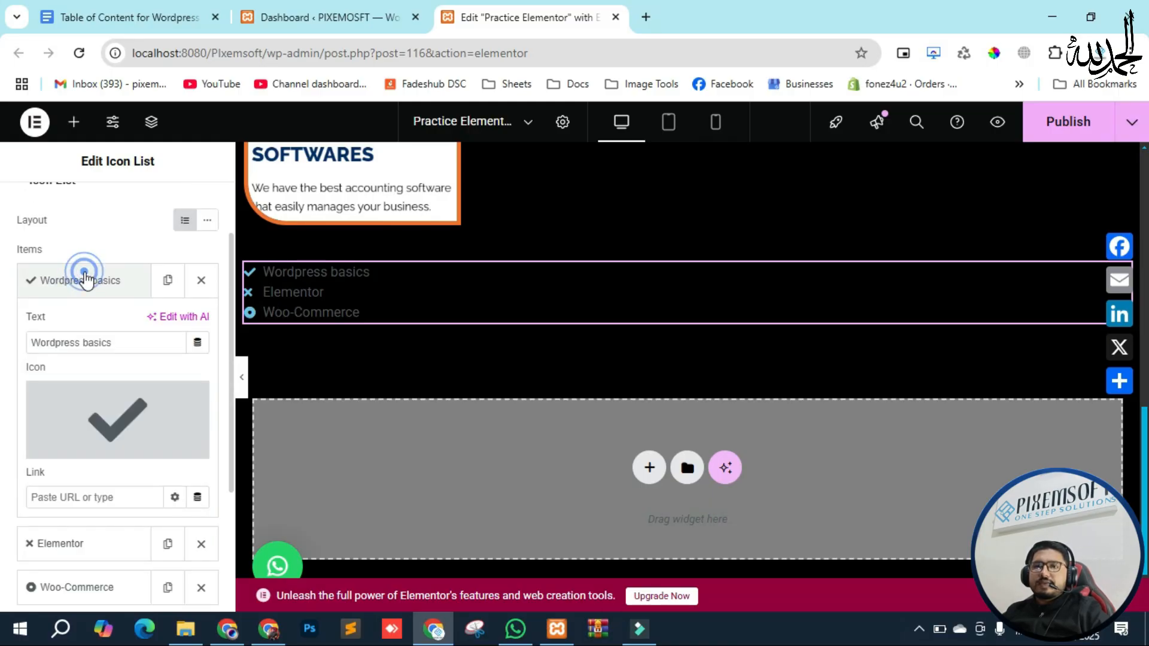
{"action": "left_click", "coordinate": [121, 416]}
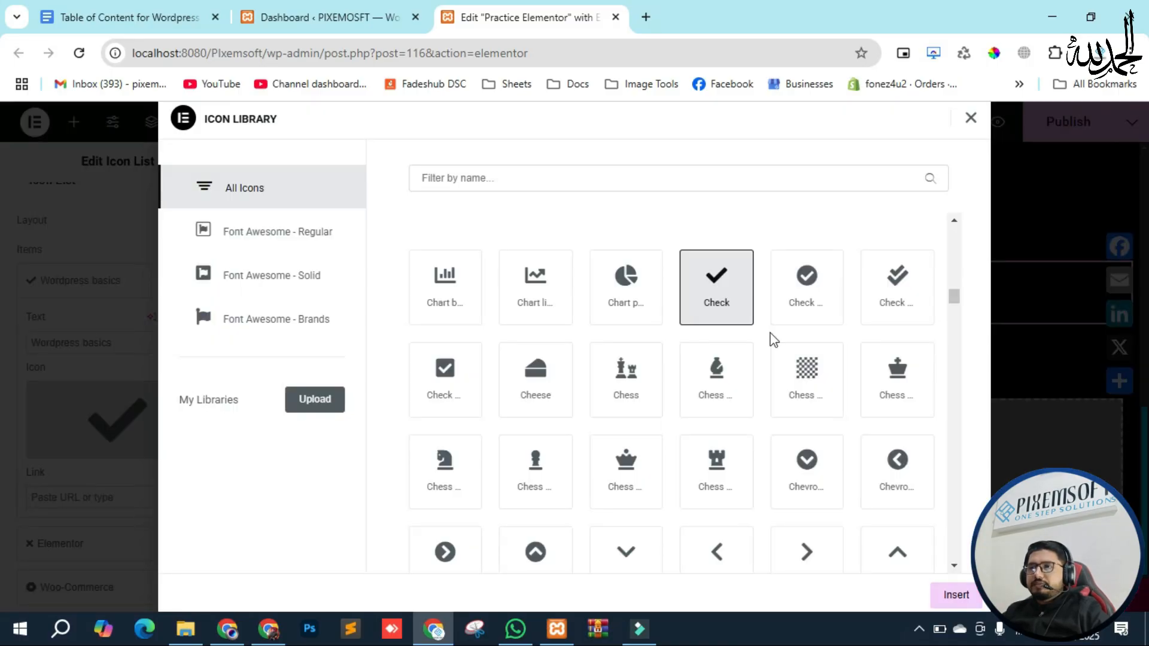
{"action": "left_click", "coordinate": [480, 179]}
{"action": "type", "text": "word"}
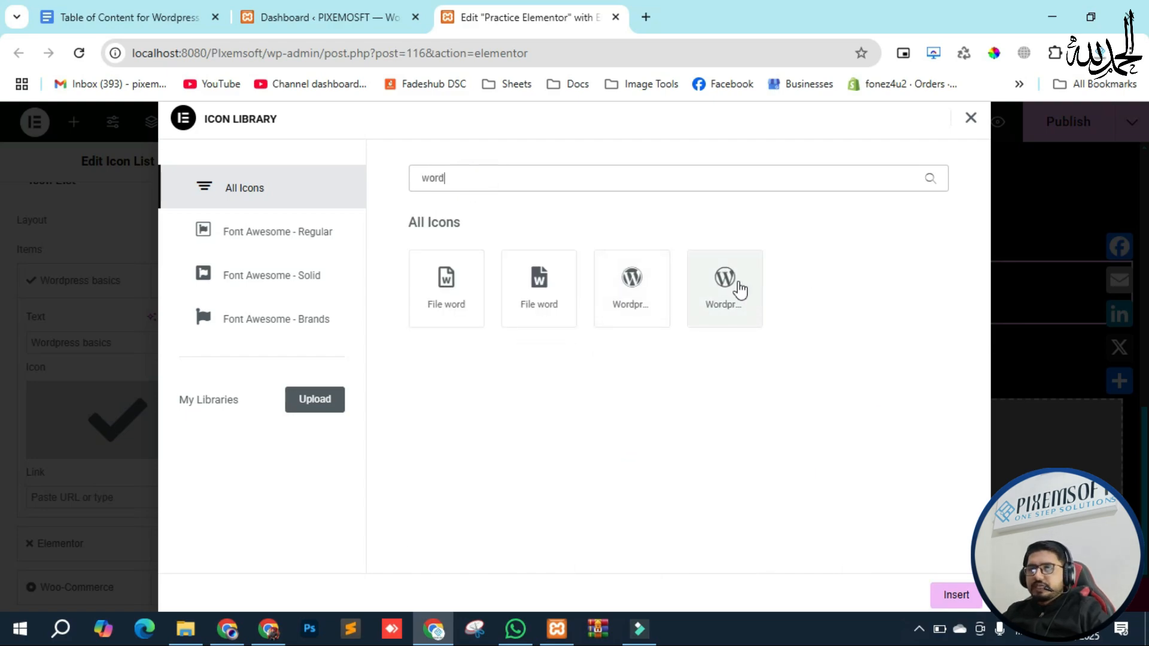
{"action": "left_click", "coordinate": [737, 286]}
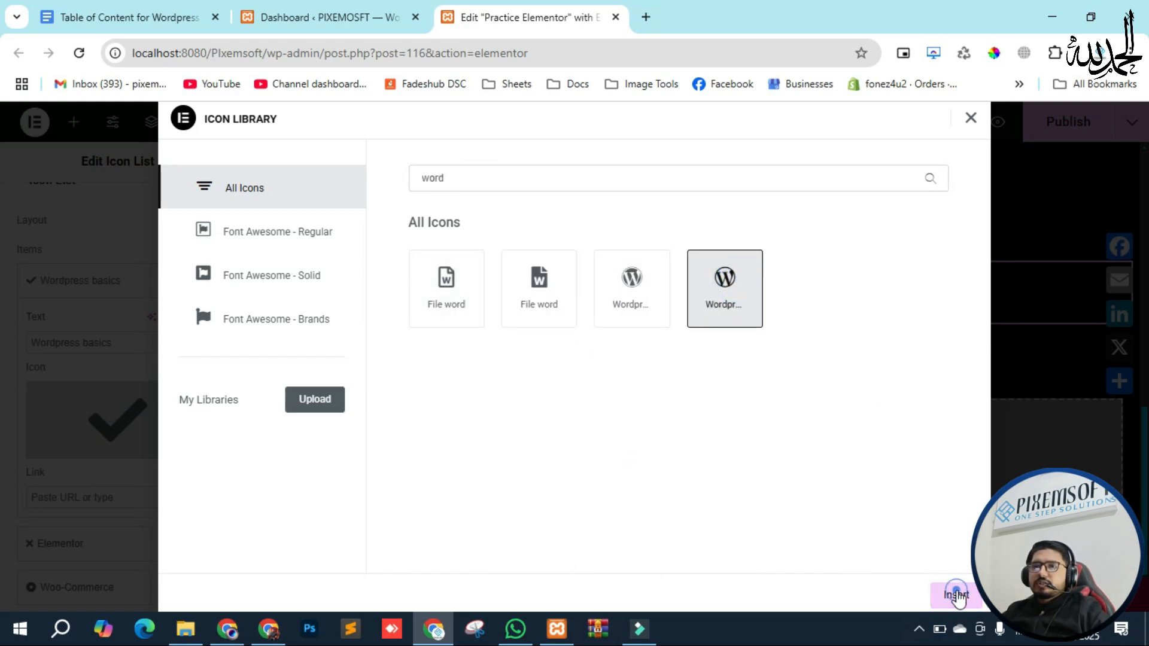
{"action": "left_click", "coordinate": [955, 595]}
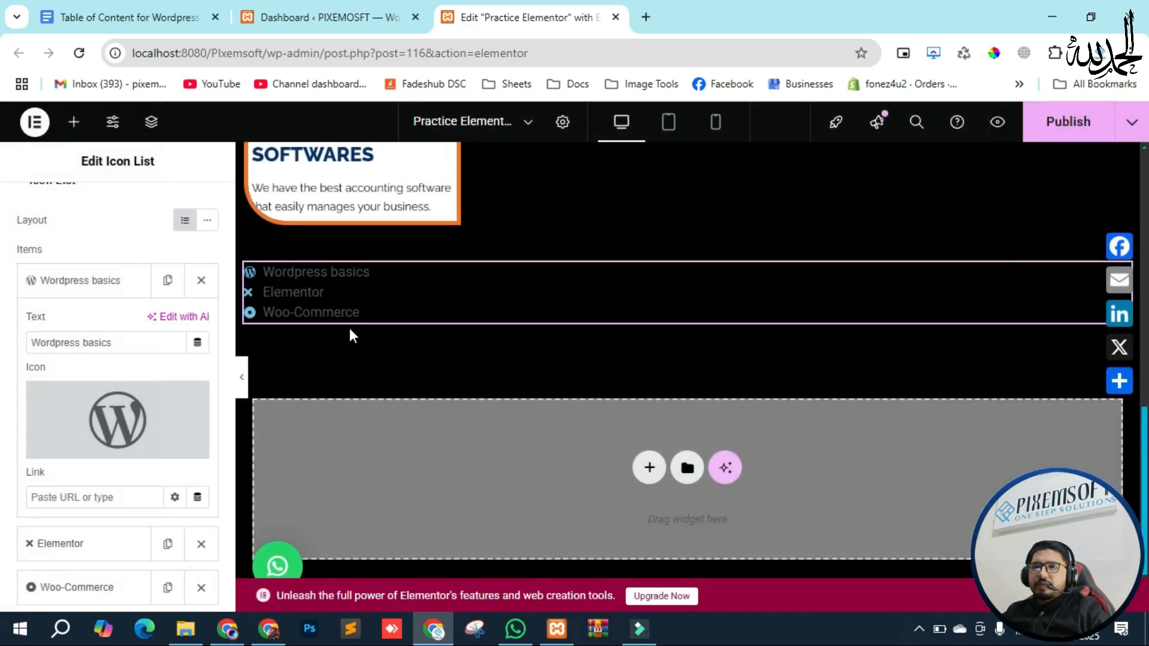
- Search the icon library for "elem" and insert the Elementor logo as the Elementor item's icon
{"action": "left_click", "coordinate": [67, 544]}
{"action": "left_click", "coordinate": [108, 459]}
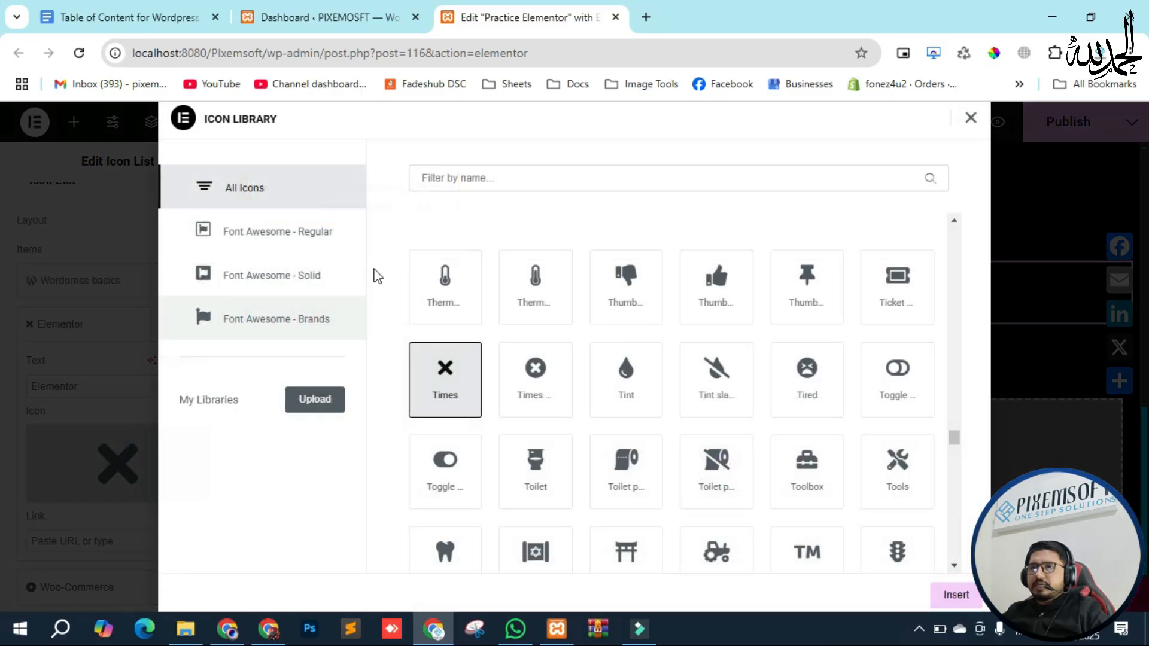
{"action": "left_click", "coordinate": [492, 177]}
{"action": "type", "text": "elem"}
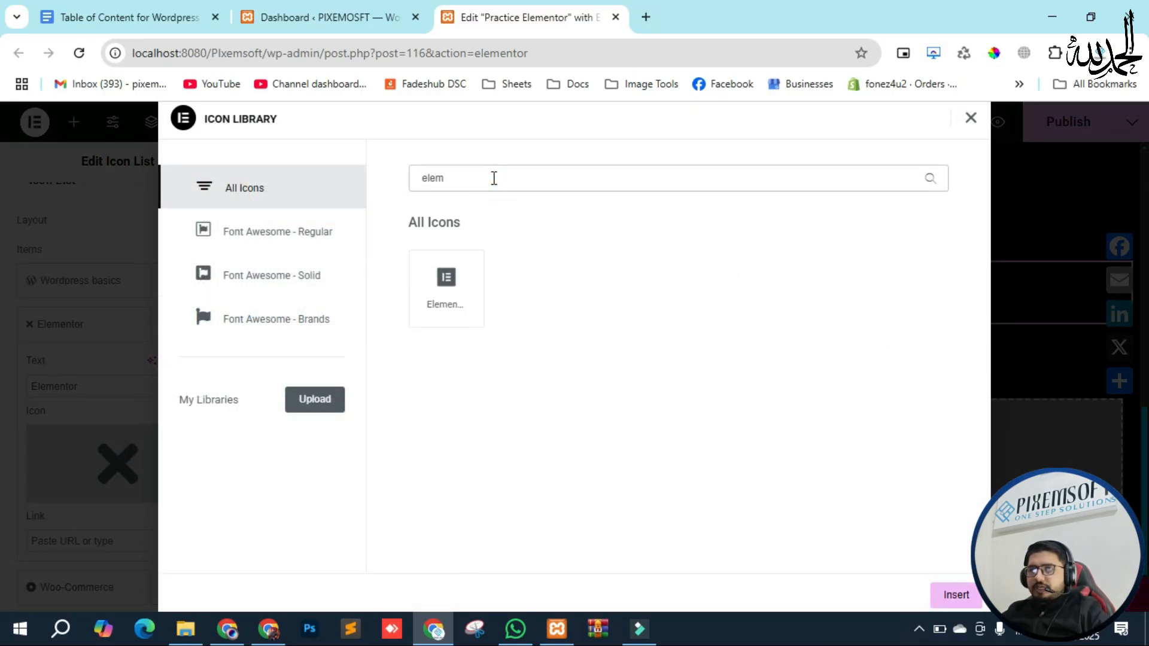
{"action": "left_click", "coordinate": [447, 293]}
{"action": "left_click", "coordinate": [953, 595]}
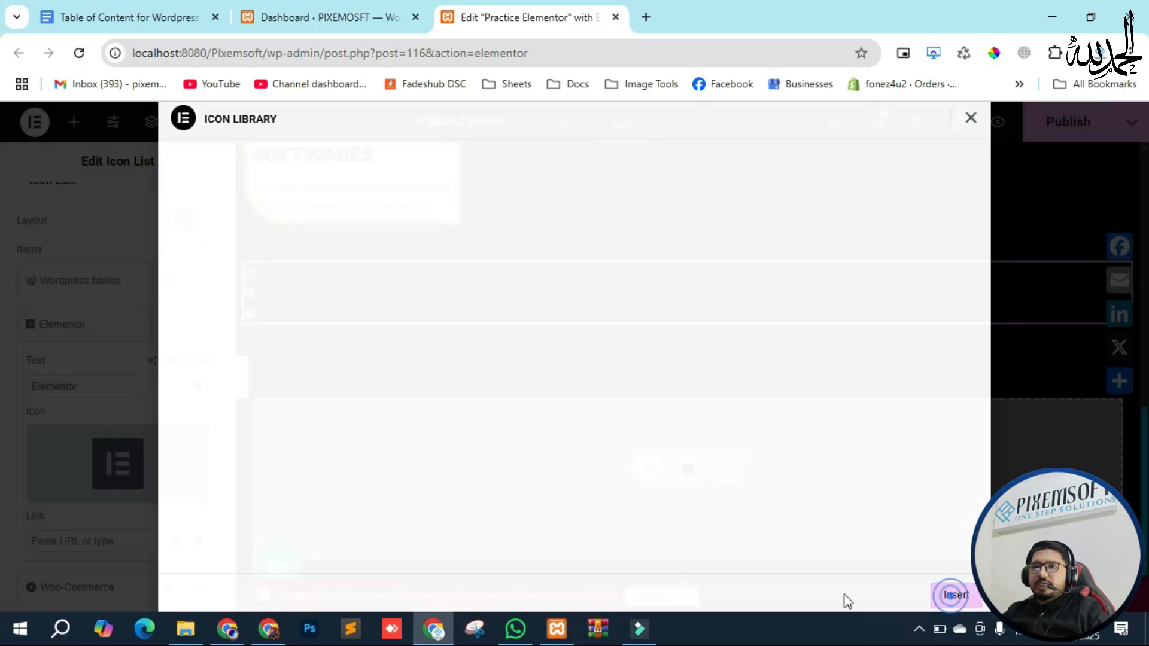
- Search the icon library for "woo" and "commer" to find an icon for the Woo-Commerce item
{"action": "scroll", "coordinate": [87, 419], "scroll_direction": "down", "scroll_amount": 2}
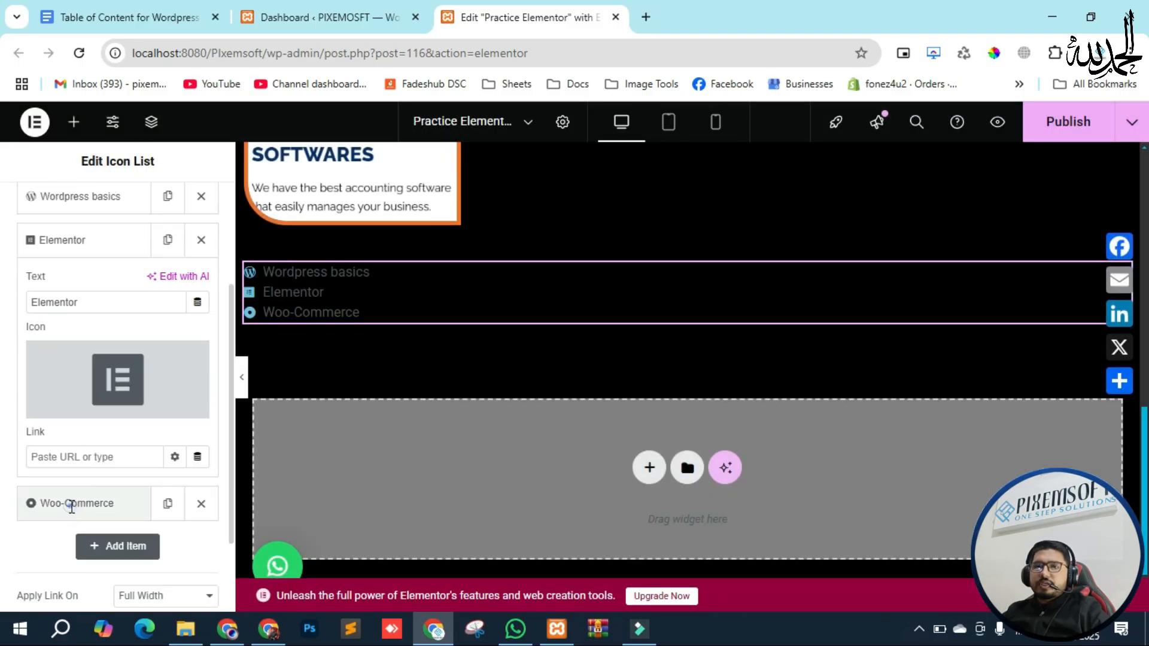
{"action": "left_click", "coordinate": [72, 504]}
{"action": "left_click", "coordinate": [135, 437]}
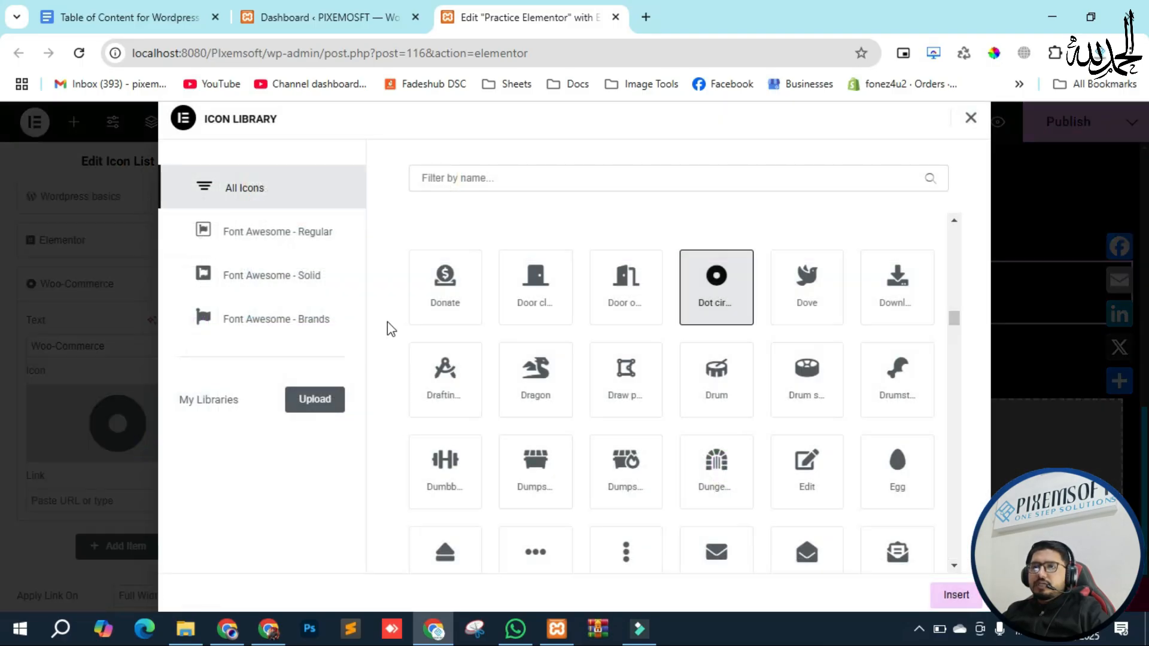
{"action": "left_click", "coordinate": [448, 178]}
{"action": "type", "text": "woo"}
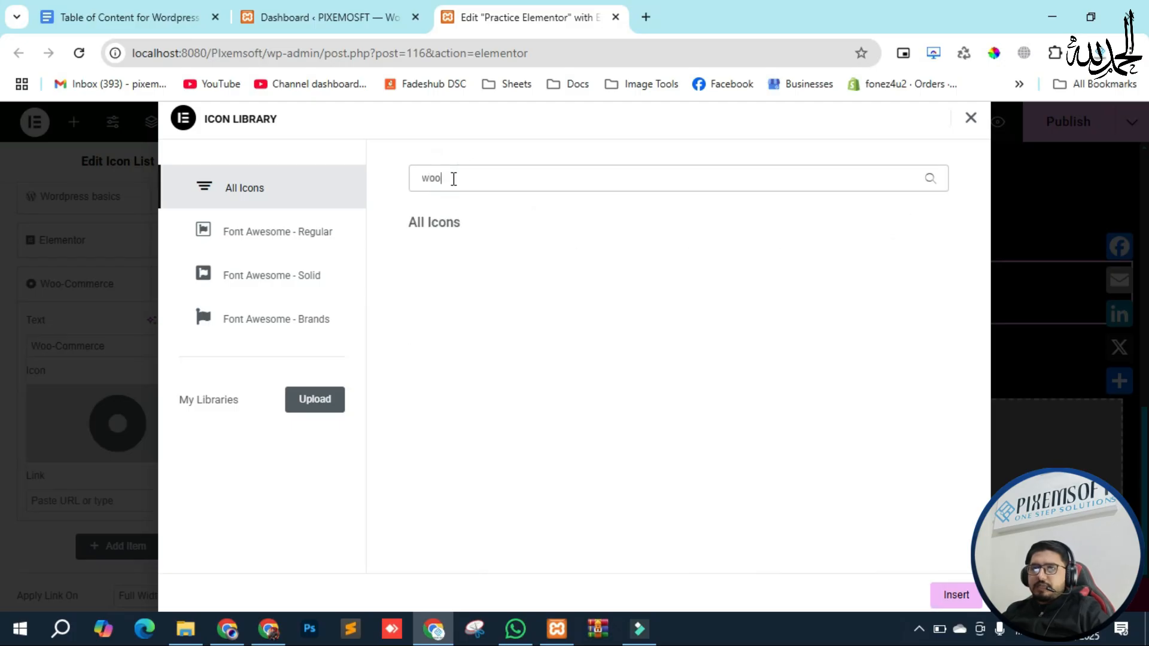
{"action": "key", "text": "BackSpace"}
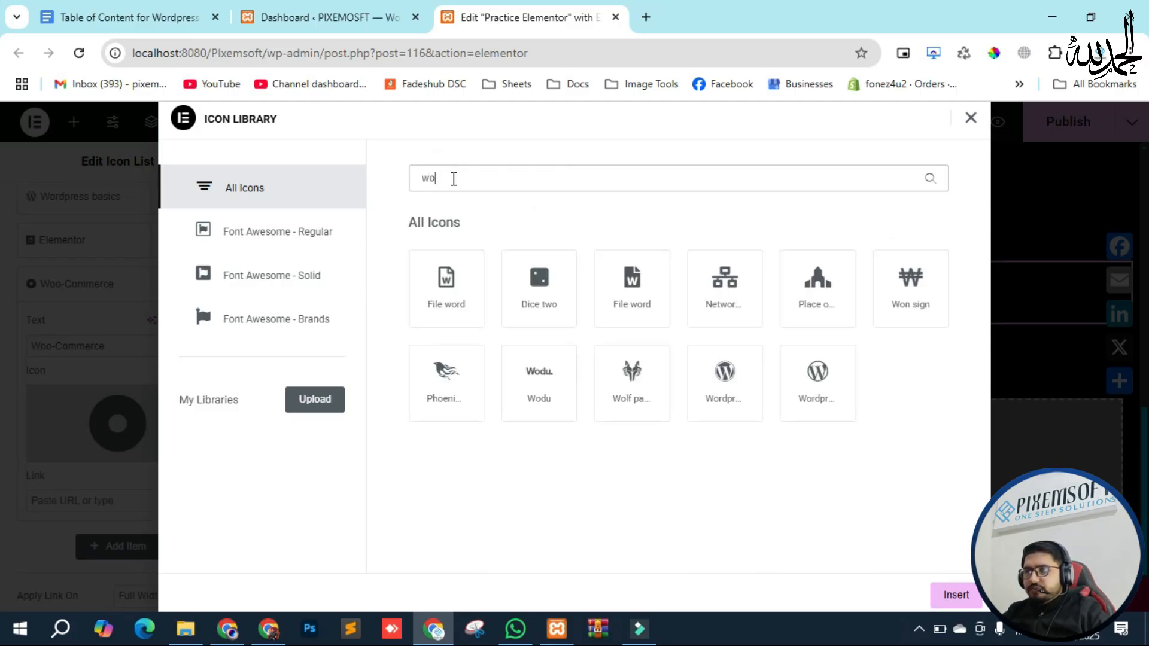
{"action": "key", "text": "BackSpace"}
{"action": "key", "text": "BackSpace"}
{"action": "type", "text": "come"}
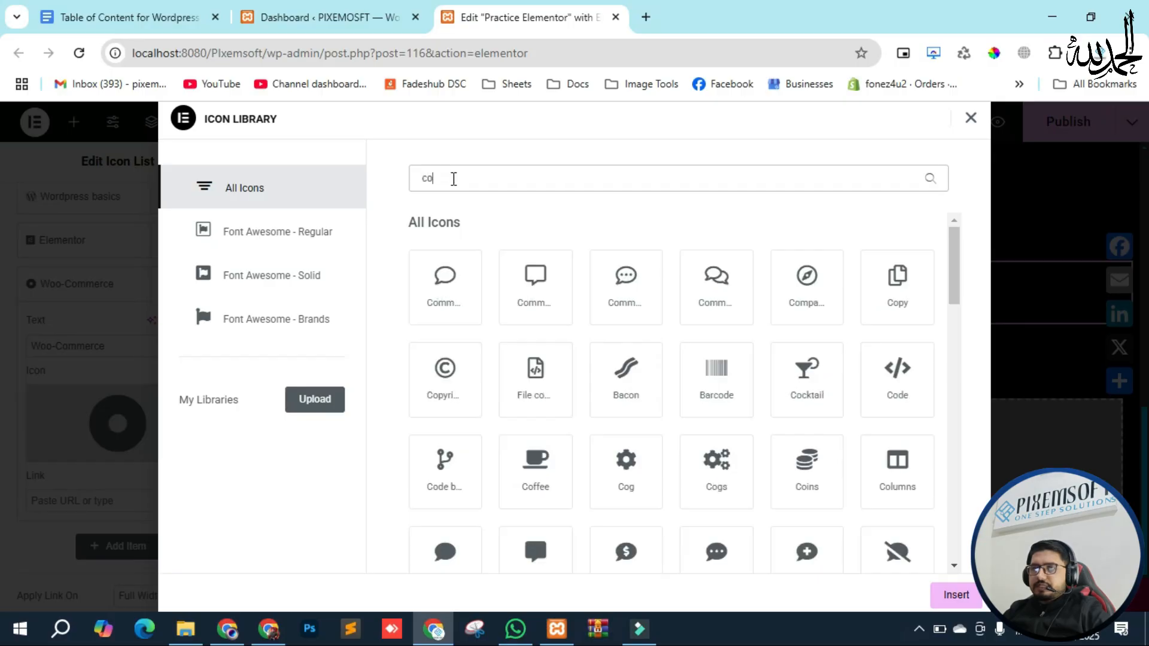
{"action": "key", "text": "BackSpace"}
{"action": "key", "text": "BackSpace"}
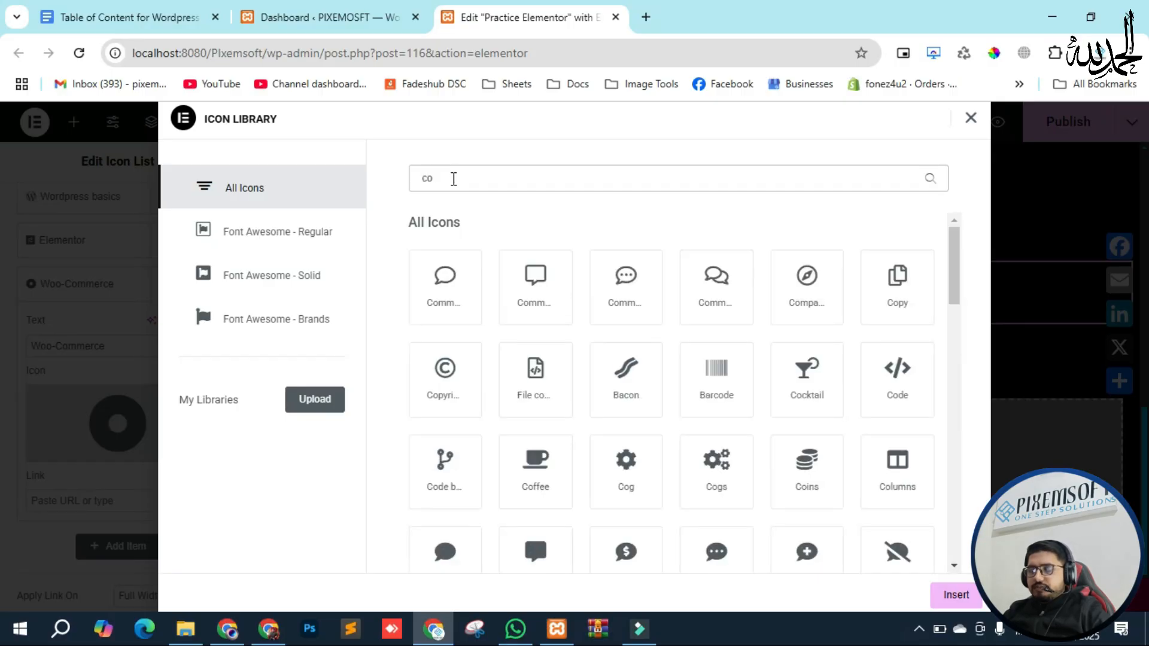
{"action": "type", "text": "mmer"}
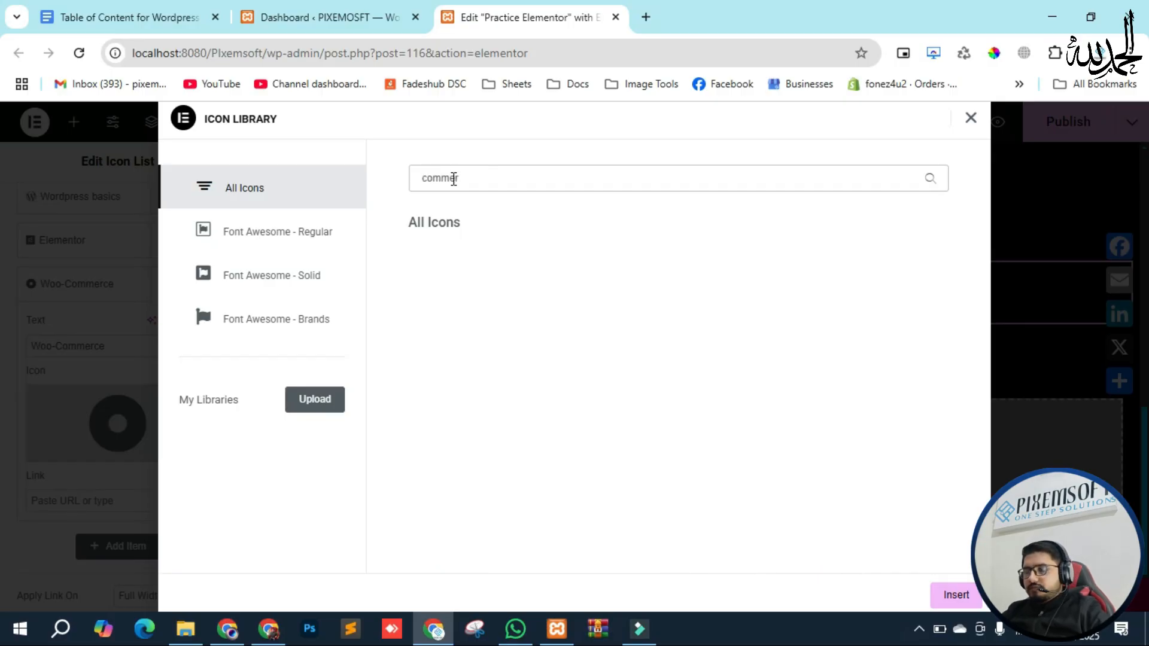
- Search the icon library for "wo" instead and insert a WordPress logo as the Woo-Commerce item's icon
{"action": "key", "text": "BackSpace"}
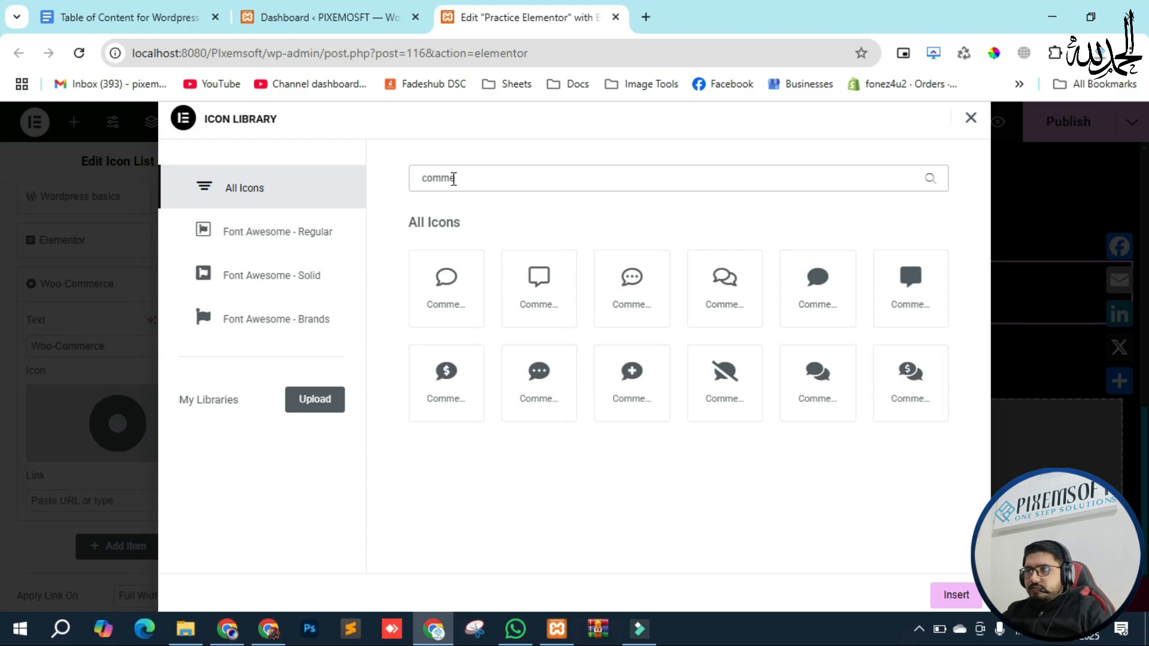
{"action": "key", "text": "BackSpace"}
{"action": "key", "text": "BackSpace"}
{"action": "key", "text": "BackSpace"}
{"action": "key", "text": "BackSpace"}
{"action": "key", "text": "BackSpace"}
{"action": "type", "text": "wo"}
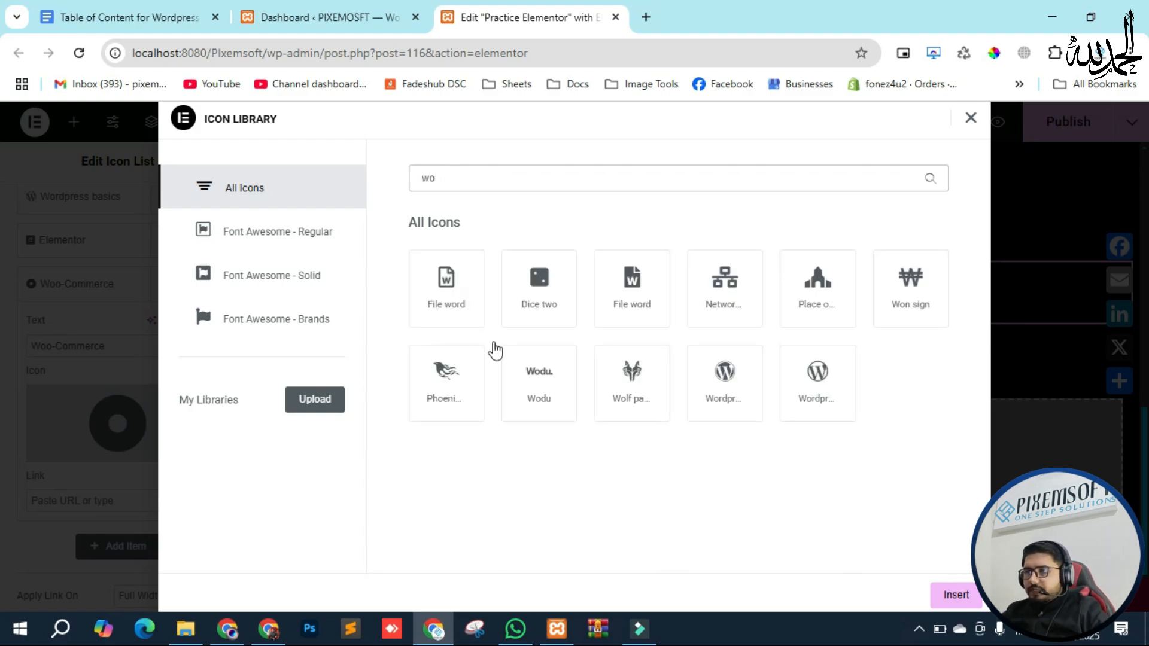
{"action": "left_click", "coordinate": [539, 390]}
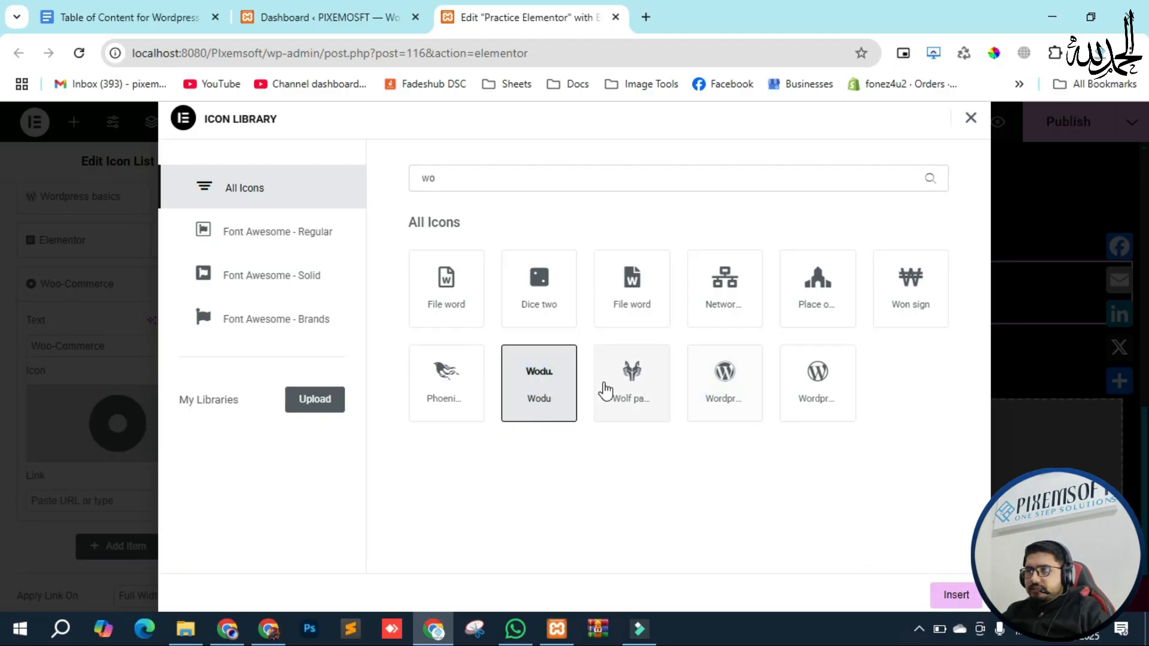
{"action": "left_click", "coordinate": [734, 388]}
{"action": "left_click", "coordinate": [956, 592]}
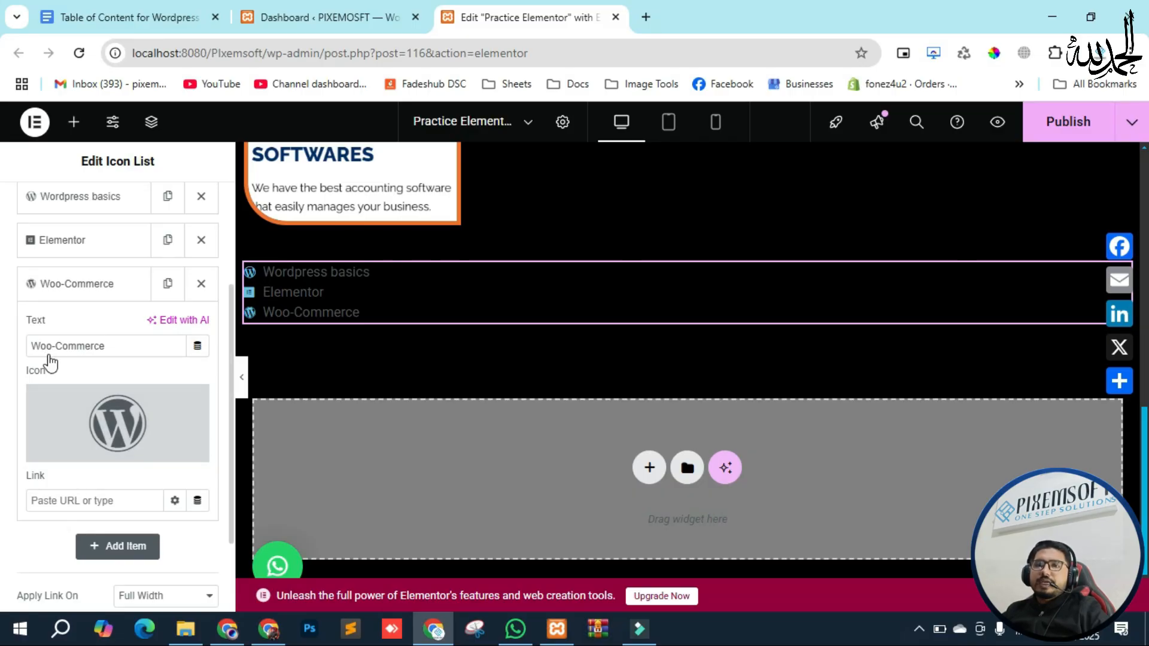
- Review the Wordpress basics item's link setting and open the icon list's style settings
{"action": "scroll", "coordinate": [47, 299], "scroll_direction": "up", "scroll_amount": 3}
{"action": "scroll", "coordinate": [68, 341], "scroll_direction": "down", "scroll_amount": 5}
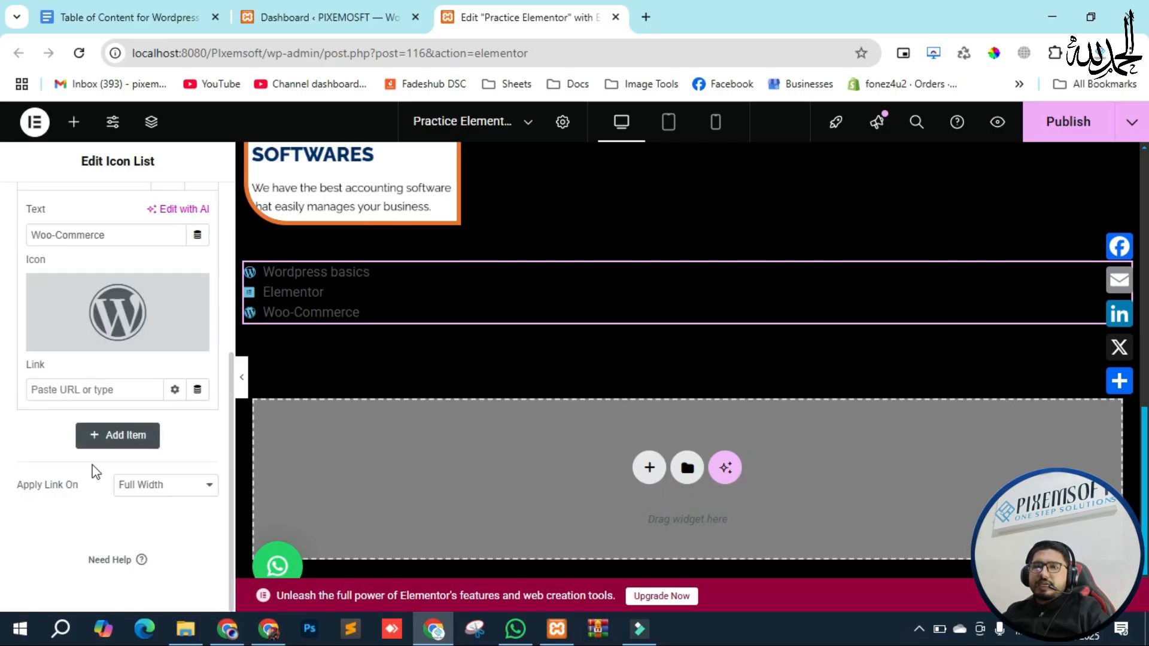
{"action": "scroll", "coordinate": [66, 502], "scroll_direction": "up", "scroll_amount": 5}
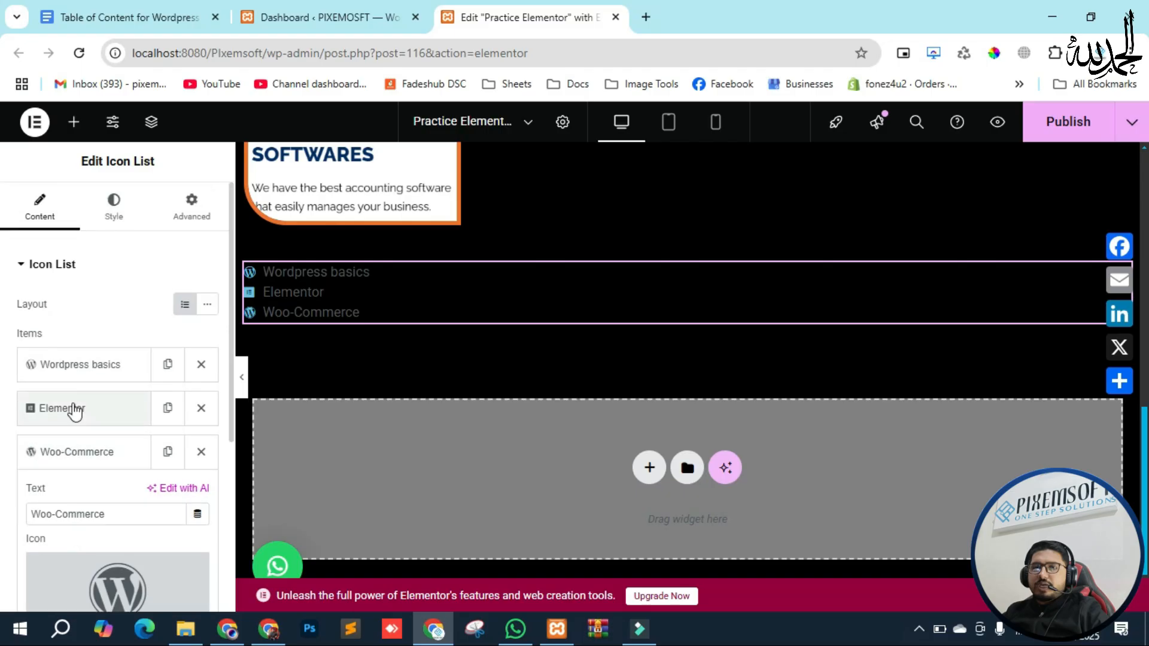
{"action": "left_click", "coordinate": [83, 368]}
{"action": "scroll", "coordinate": [87, 517], "scroll_direction": "down", "scroll_amount": 3}
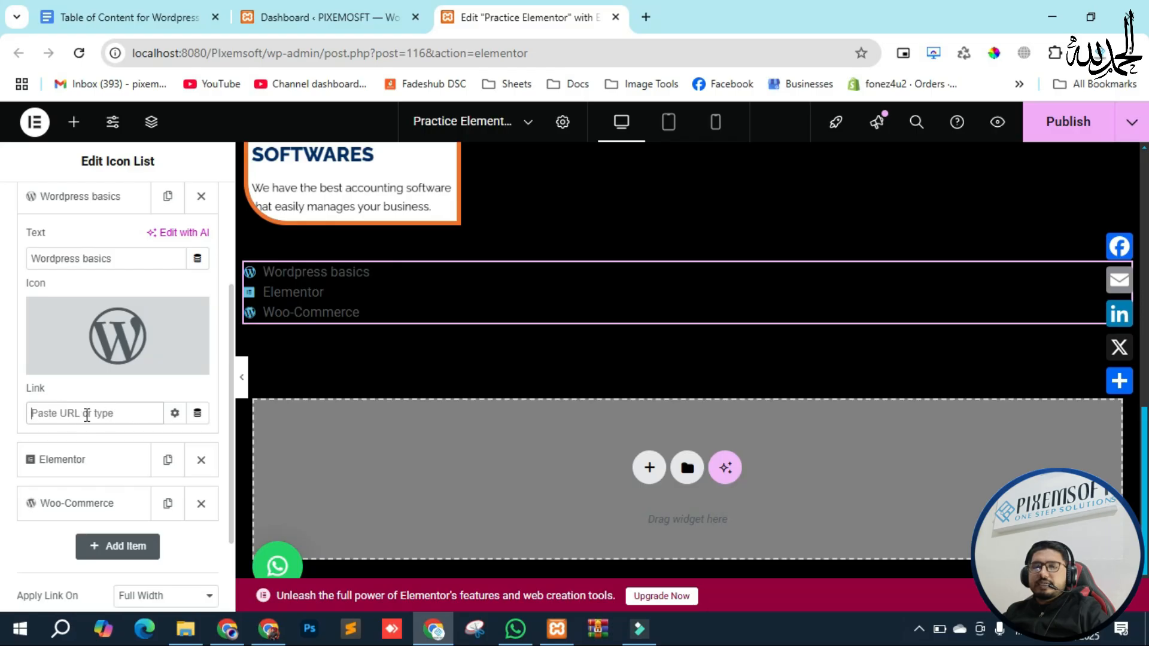
{"action": "scroll", "coordinate": [95, 329], "scroll_direction": "up", "scroll_amount": 3}
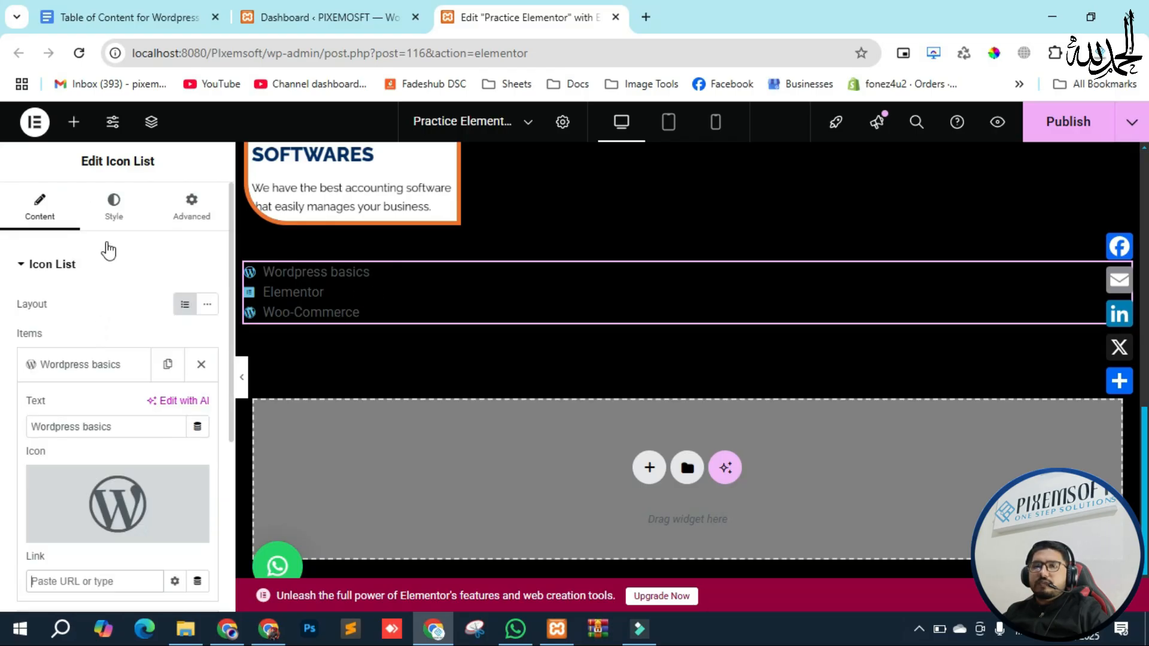
{"action": "left_click", "coordinate": [112, 216]}
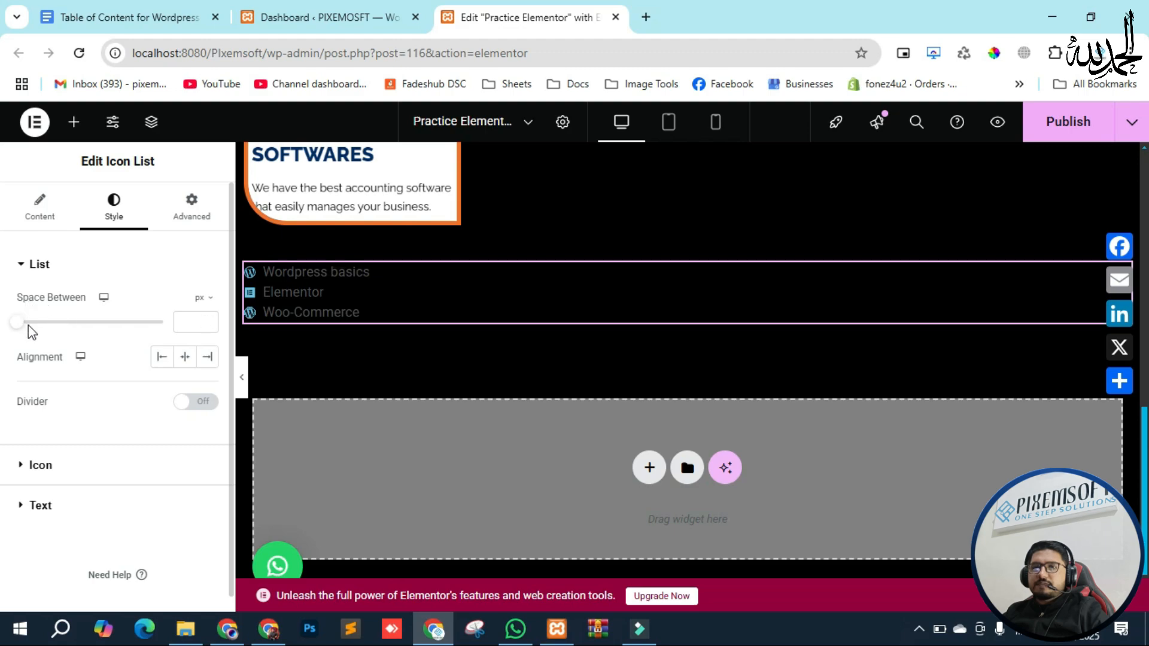
- Set the icon list's space between items to 5 px and align the list to the left
{"action": "mouse_move", "coordinate": [18, 323]}
{"action": "left_mouse_down"}
{"action": "mouse_move", "coordinate": [80, 325]}
{"action": "mouse_move", "coordinate": [32, 323]}
{"action": "left_mouse_up"}
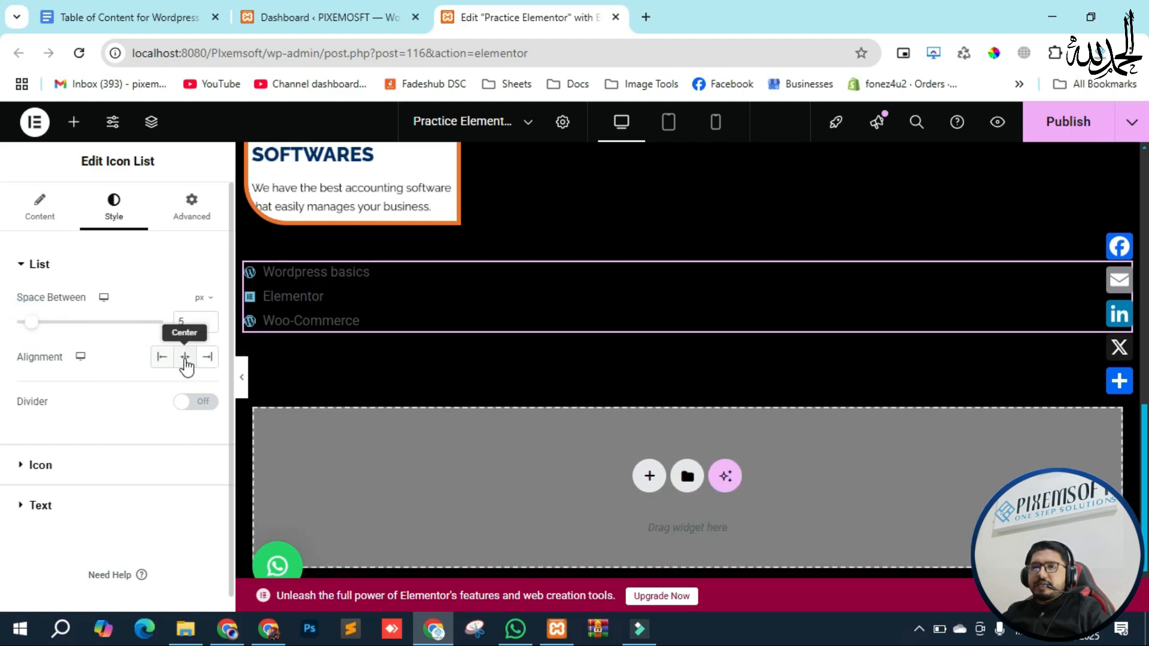
{"action": "left_click", "coordinate": [183, 358]}
{"action": "left_click", "coordinate": [162, 357]}
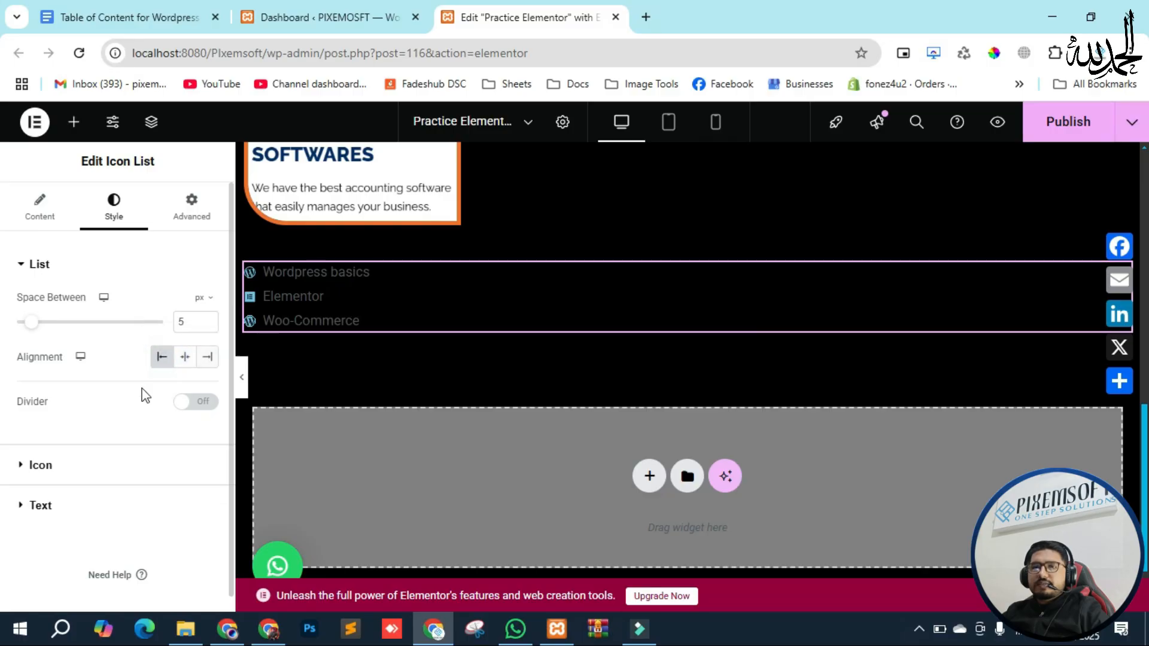
- Turn on the list divider and try the Double, Dotted and Dashed styles, leaving it on Dashed
{"action": "left_click", "coordinate": [190, 407]}
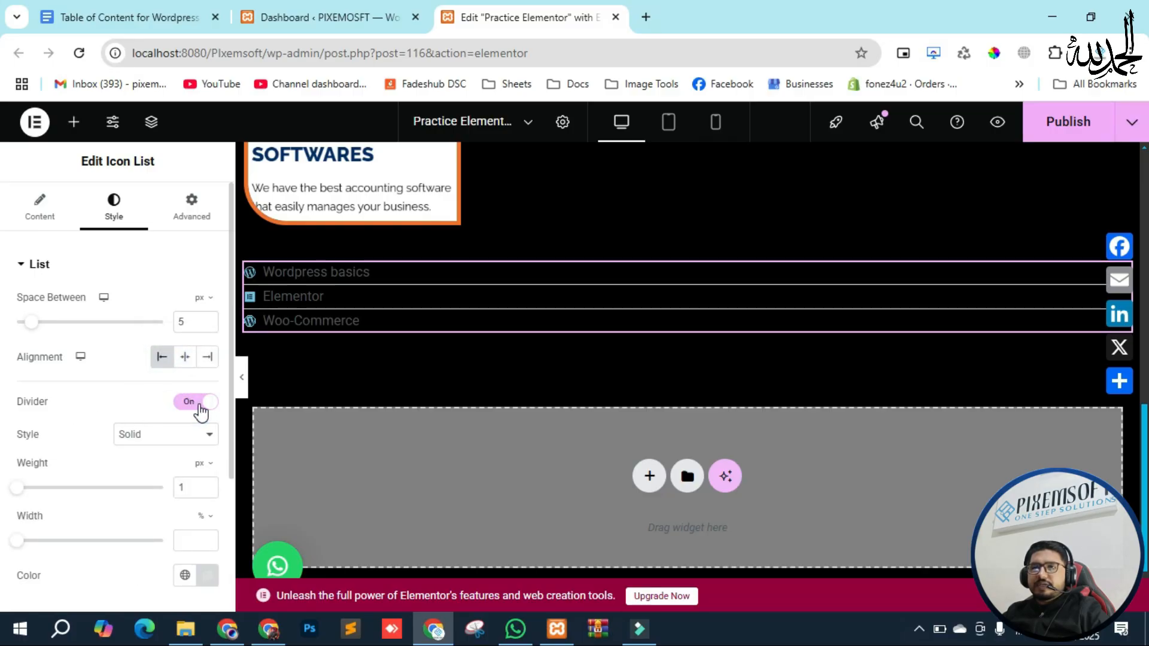
{"action": "left_click", "coordinate": [198, 407]}
{"action": "left_click", "coordinate": [203, 410]}
{"action": "scroll", "coordinate": [120, 389], "scroll_direction": "down", "scroll_amount": 3}
{"action": "left_click", "coordinate": [193, 265]}
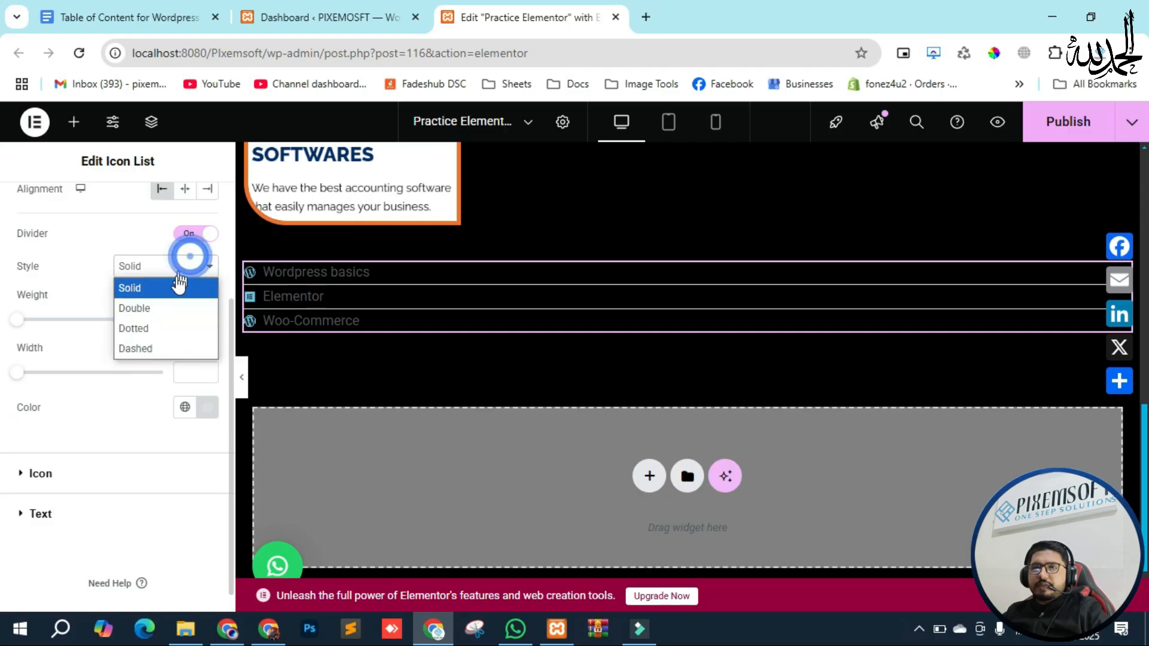
{"action": "left_click", "coordinate": [159, 307]}
{"action": "left_click", "coordinate": [183, 270]}
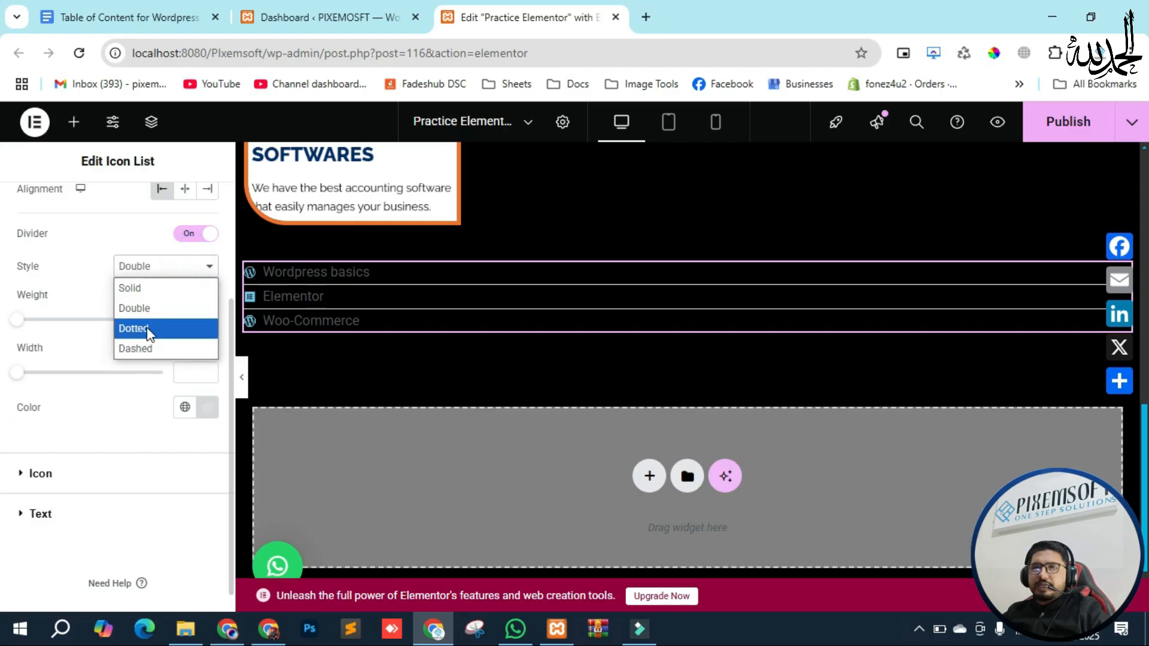
{"action": "left_click", "coordinate": [145, 328]}
{"action": "left_click", "coordinate": [171, 266]}
{"action": "left_click", "coordinate": [152, 349]}
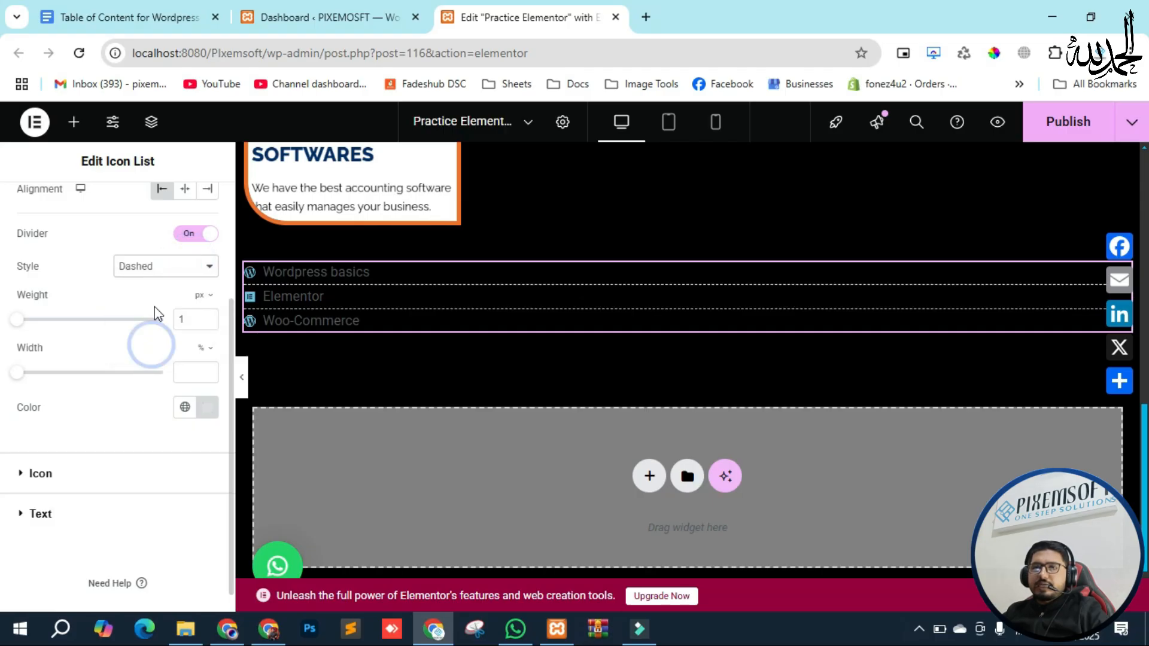
{"action": "left_click", "coordinate": [161, 271]}
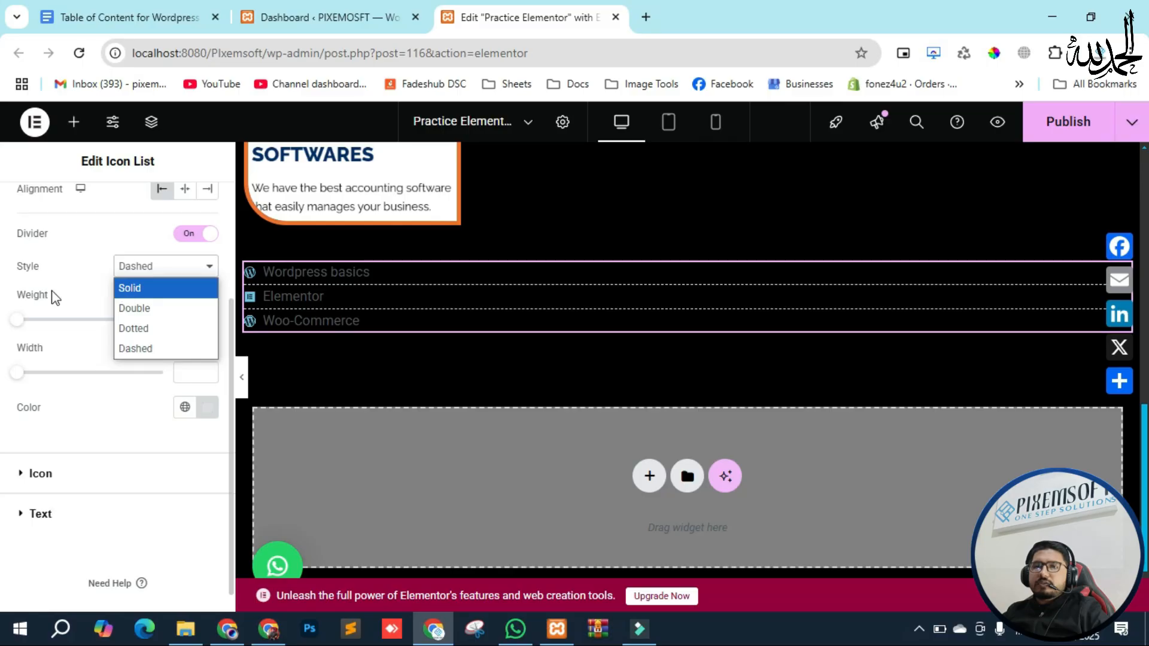
{"action": "left_click", "coordinate": [26, 293]}
- Try the dashed divider with a 4 px weight, 16% width and the orange global color, and switch the divider off
{"action": "left_click_drag", "start_coordinate": [17, 319], "coordinate": [47, 323]}
{"action": "mouse_move", "coordinate": [24, 375]}
{"action": "left_mouse_down"}
{"action": "mouse_move", "coordinate": [60, 377]}
{"action": "mouse_move", "coordinate": [46, 378]}
{"action": "left_mouse_up"}
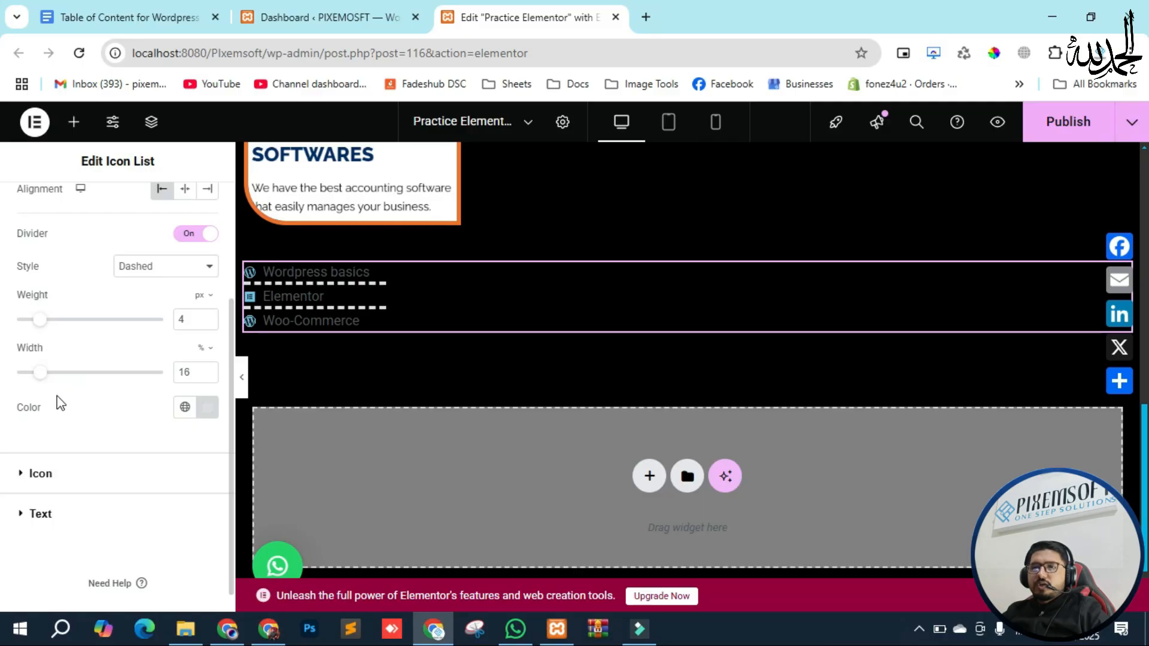
{"action": "left_click", "coordinate": [184, 407]}
{"action": "left_click", "coordinate": [33, 334]}
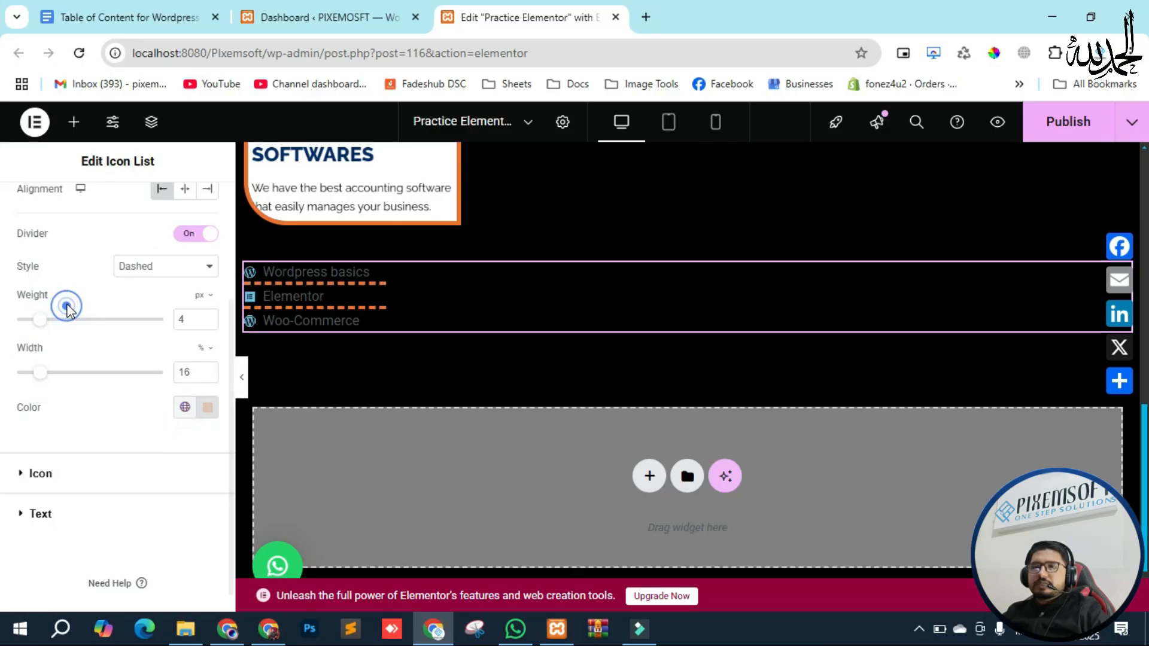
{"action": "scroll", "coordinate": [108, 362], "scroll_direction": "up", "scroll_amount": 3}
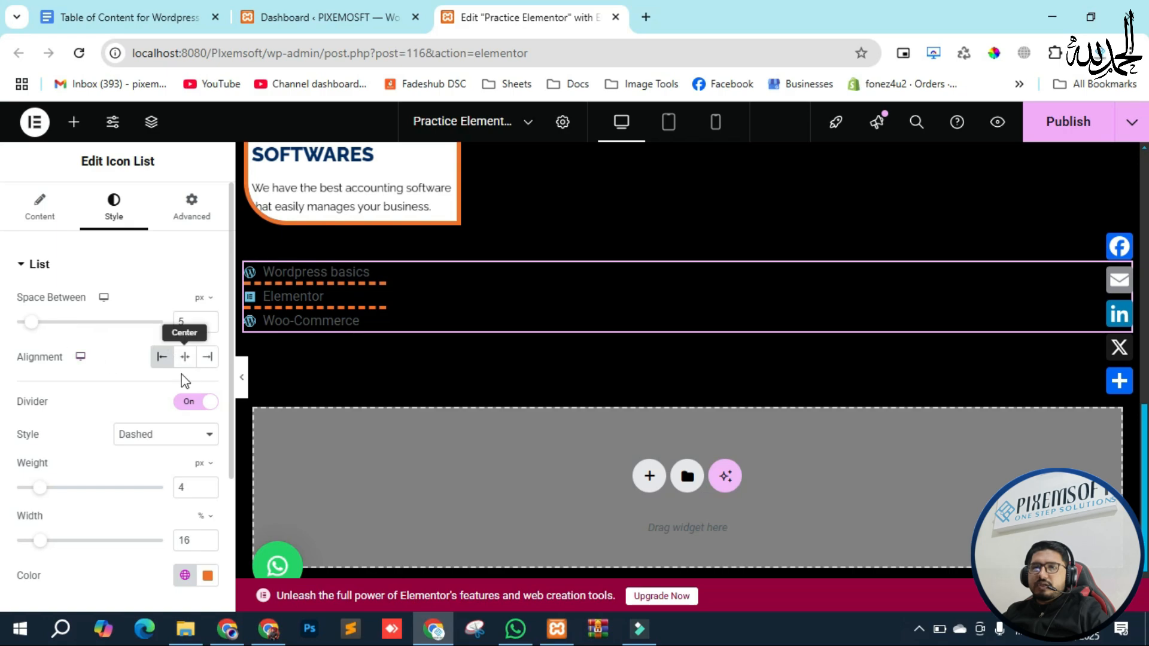
{"action": "left_click", "coordinate": [186, 402]}
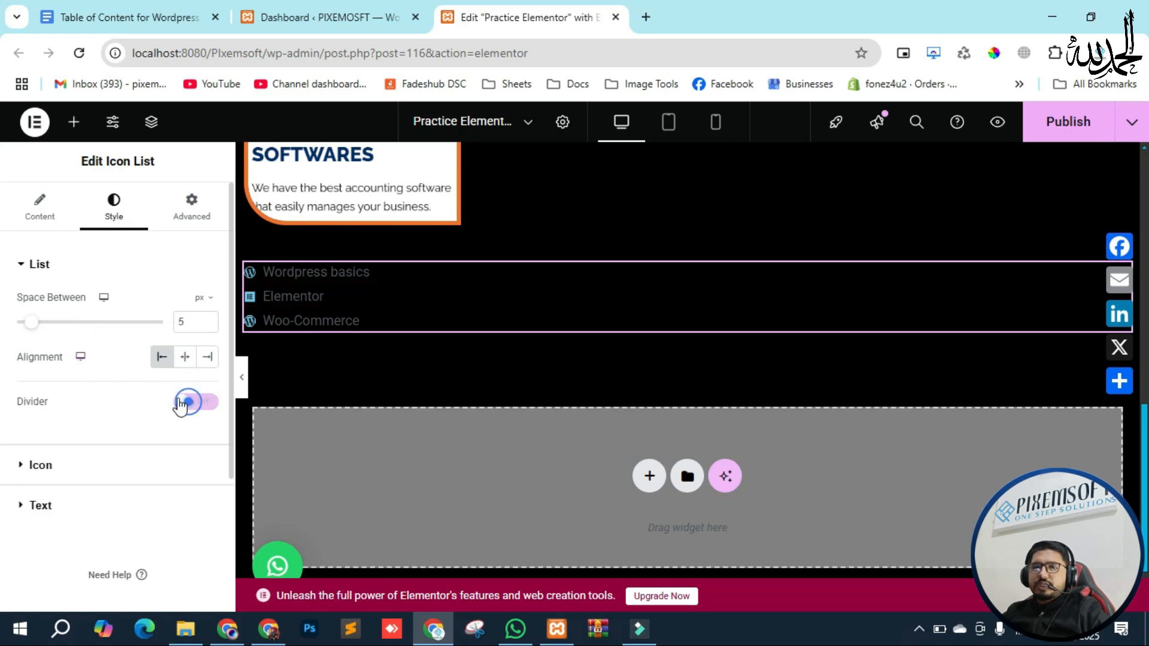
- Set the list icons' size to 40 px and gap to 3 px, with left horizontal alignment
{"action": "left_click", "coordinate": [43, 465]}
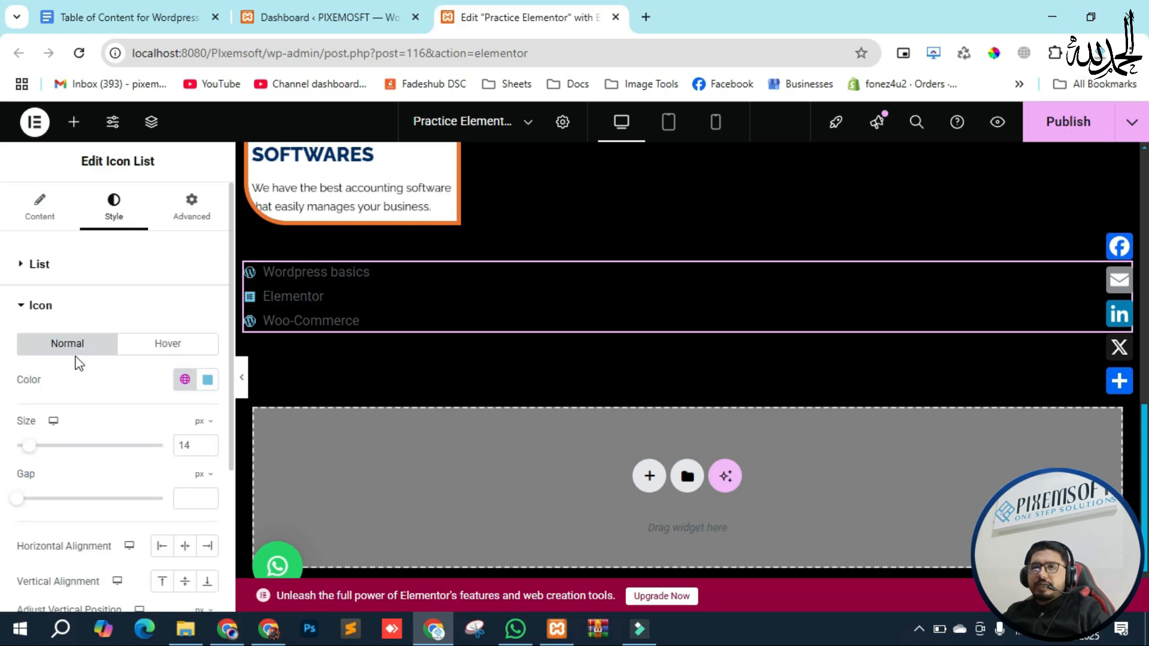
{"action": "scroll", "coordinate": [94, 399], "scroll_direction": "down", "scroll_amount": 2}
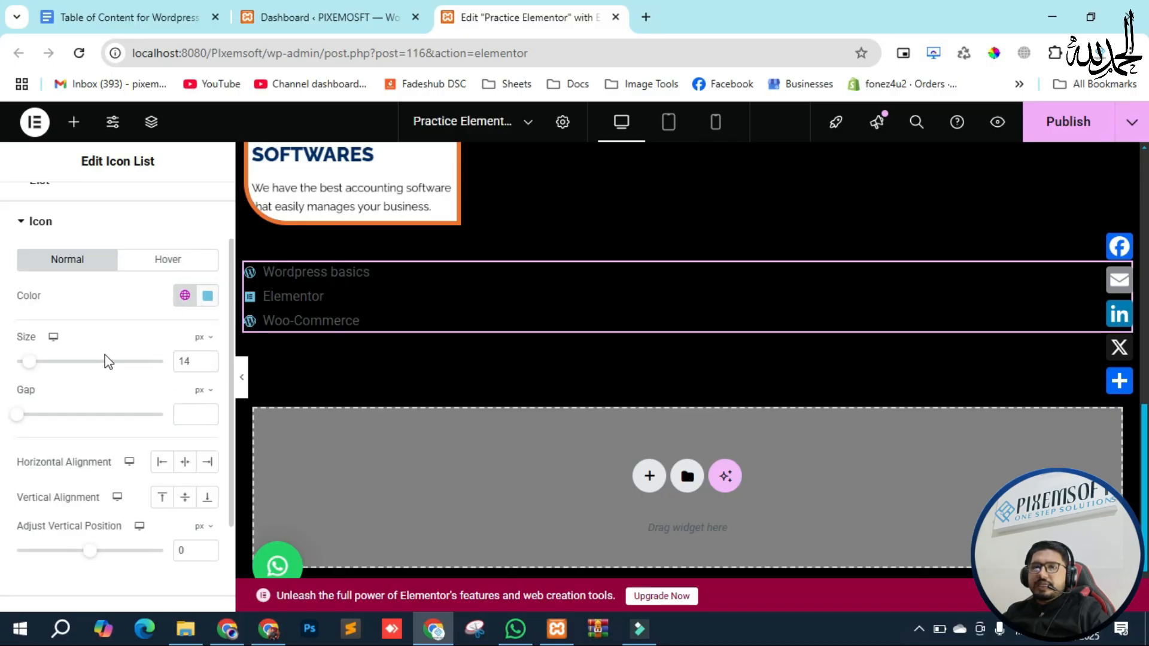
{"action": "left_click_drag", "start_coordinate": [38, 363], "coordinate": [74, 365]}
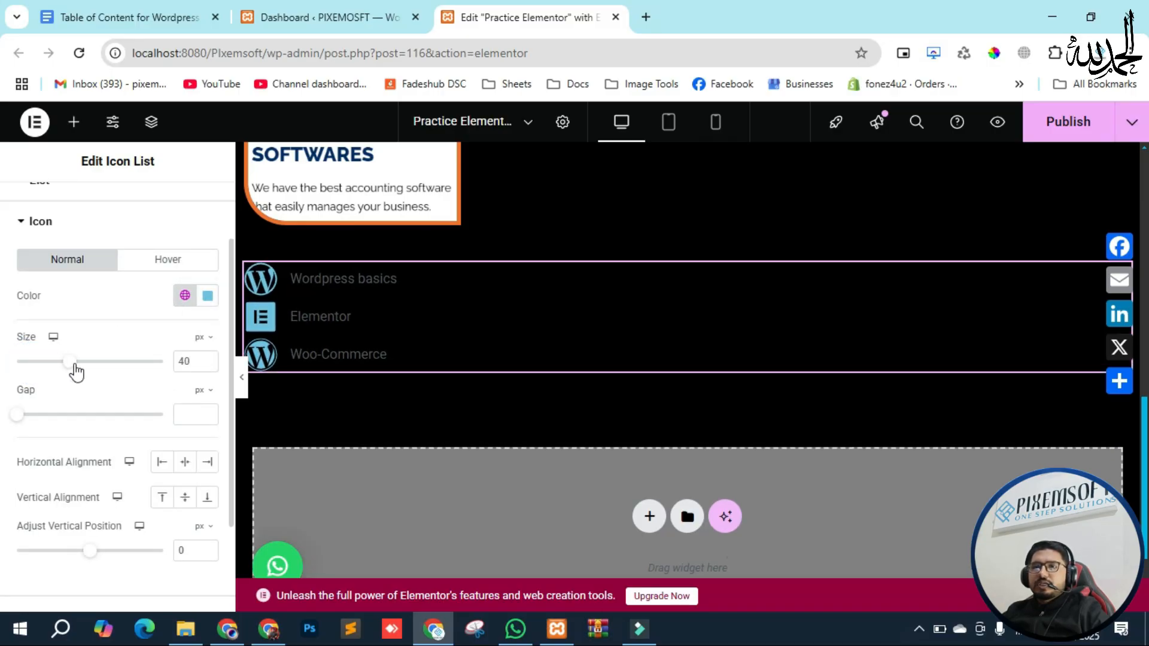
{"action": "mouse_move", "coordinate": [24, 414]}
{"action": "left_mouse_down"}
{"action": "mouse_move", "coordinate": [49, 419]}
{"action": "mouse_move", "coordinate": [28, 419]}
{"action": "left_mouse_up"}
{"action": "left_click", "coordinate": [207, 461]}
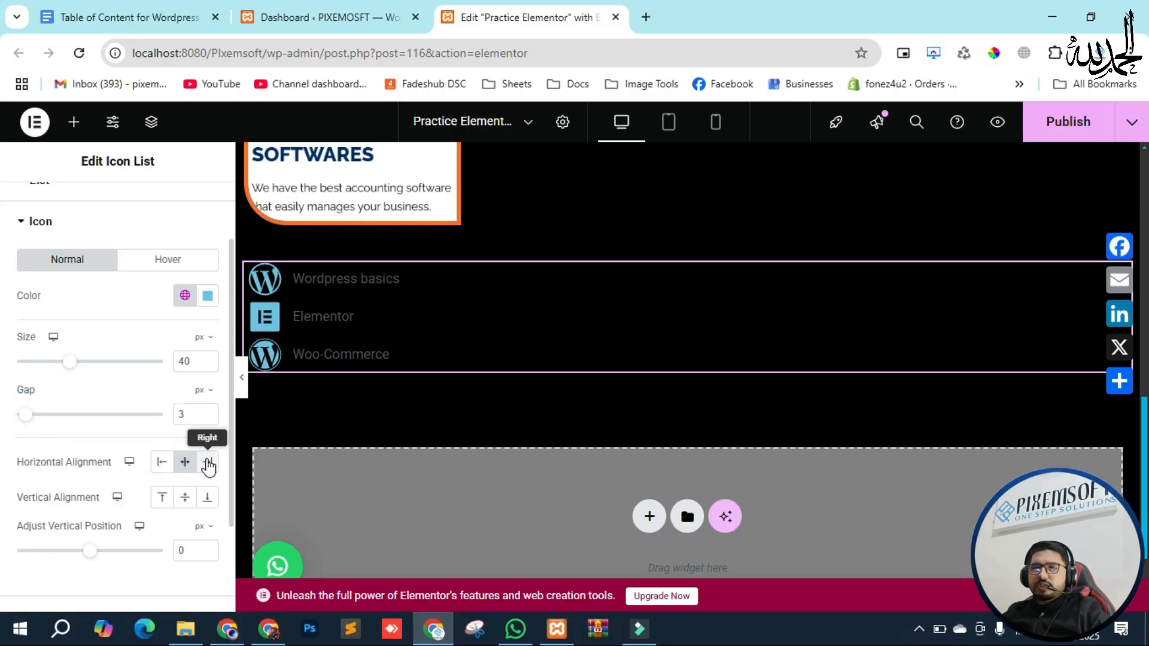
{"action": "left_click", "coordinate": [162, 461]}
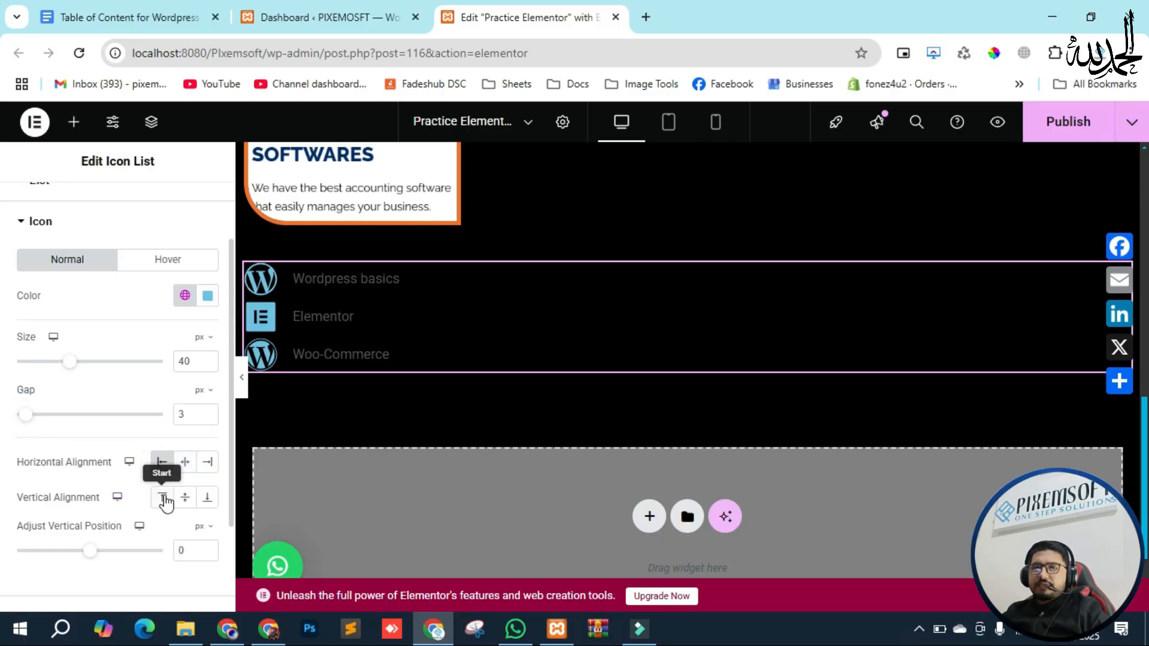
- Give the icons the global Color 2 on hover with a 0.5 s transition duration, and set their size to 36 px
{"action": "scroll", "coordinate": [77, 551], "scroll_direction": "down", "scroll_amount": 2}
{"action": "scroll", "coordinate": [77, 465], "scroll_direction": "up", "scroll_amount": 3}
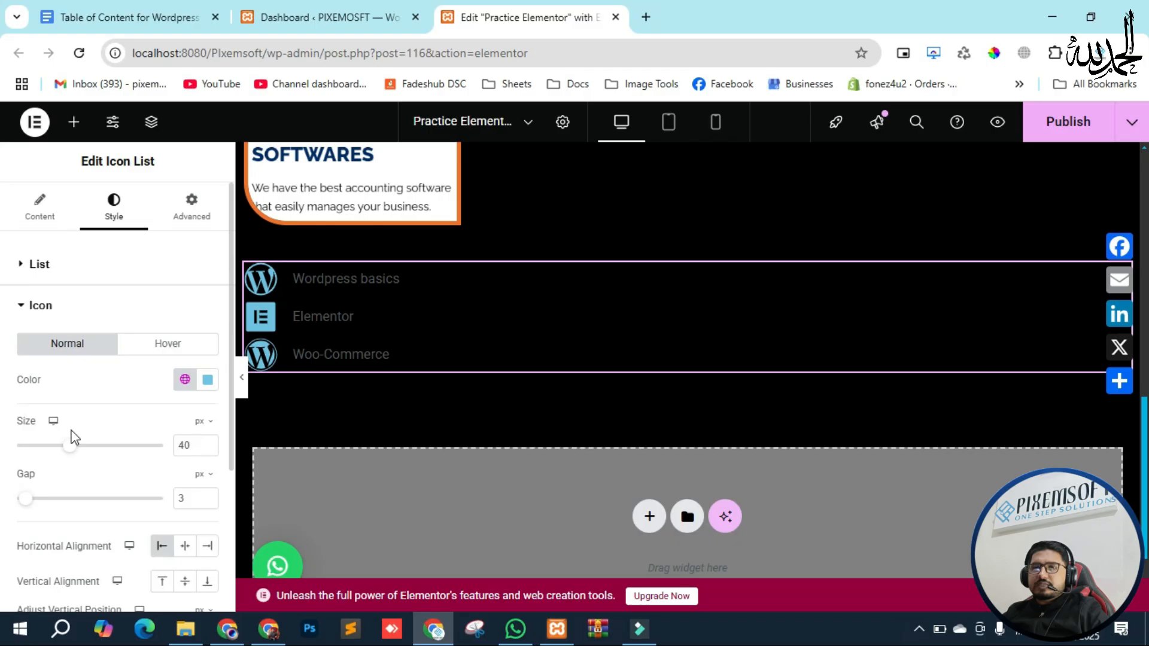
{"action": "left_click", "coordinate": [147, 343]}
{"action": "left_click", "coordinate": [183, 380]}
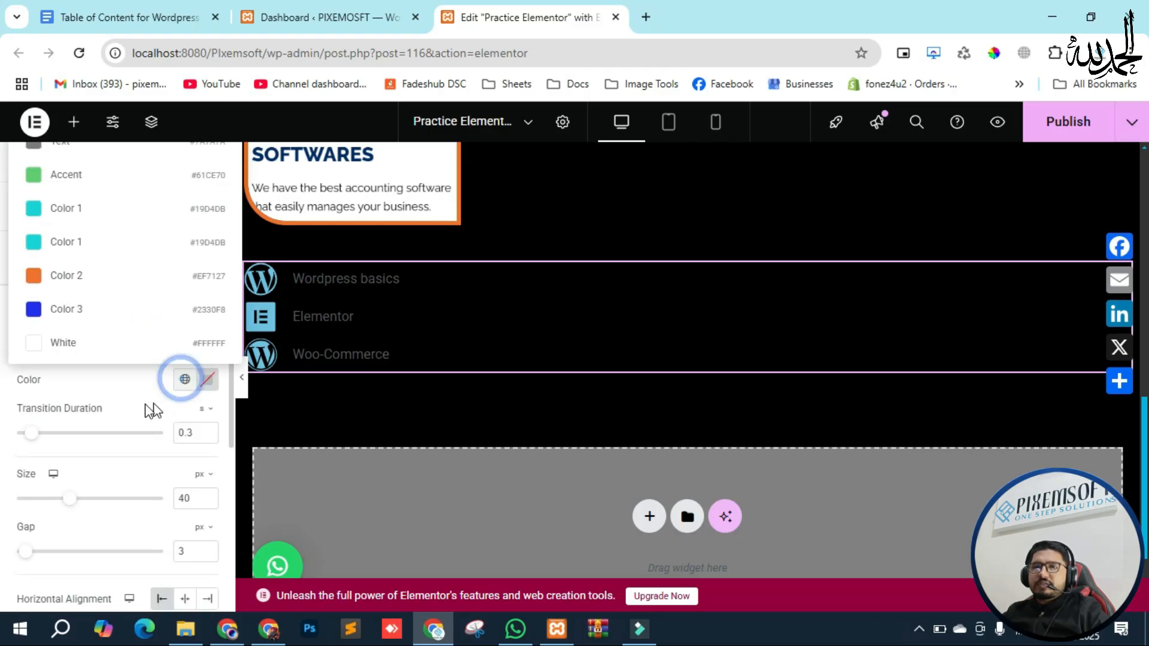
{"action": "left_click", "coordinate": [66, 277]}
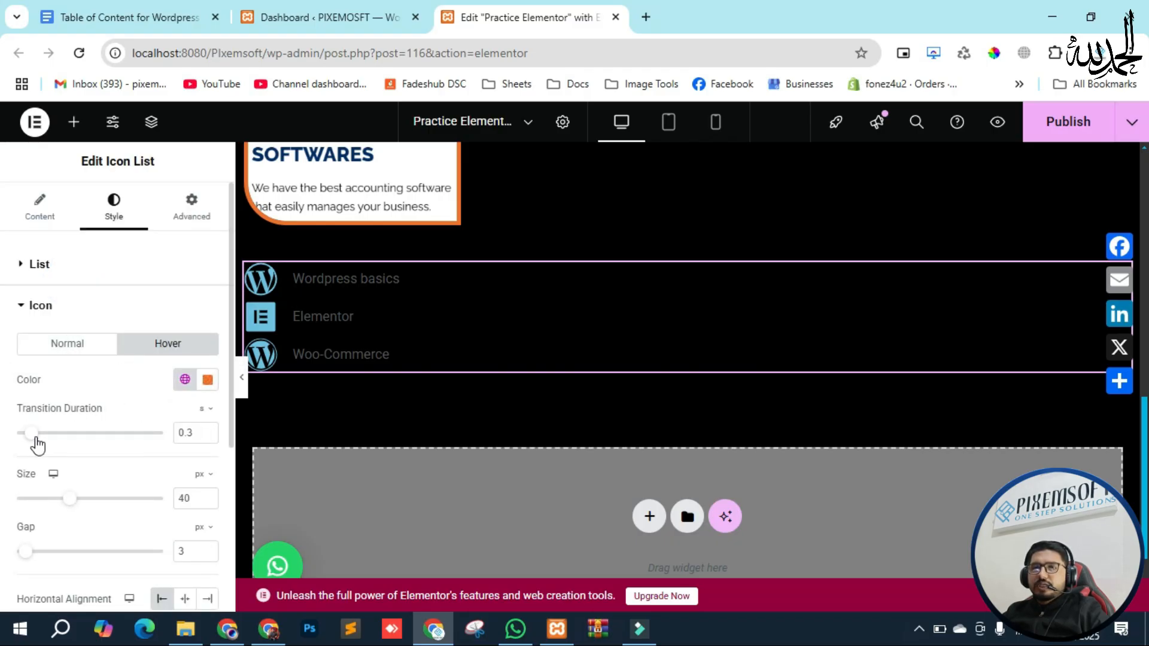
{"action": "left_click_drag", "start_coordinate": [35, 440], "coordinate": [47, 442]}
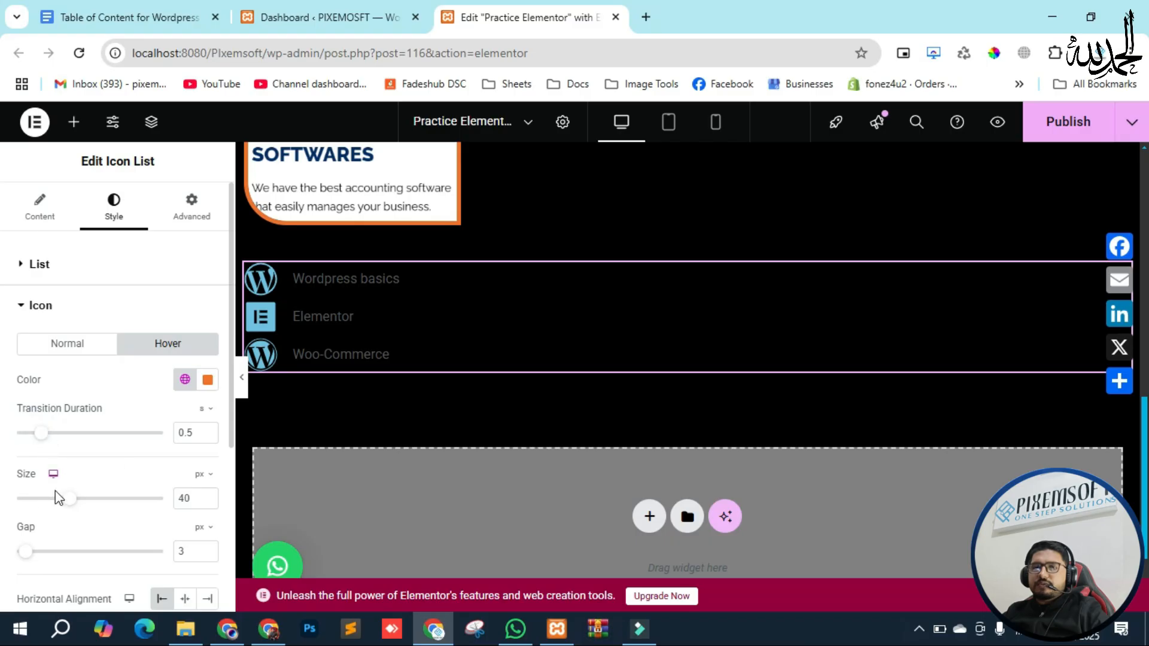
{"action": "left_click_drag", "start_coordinate": [71, 501], "coordinate": [100, 501]}
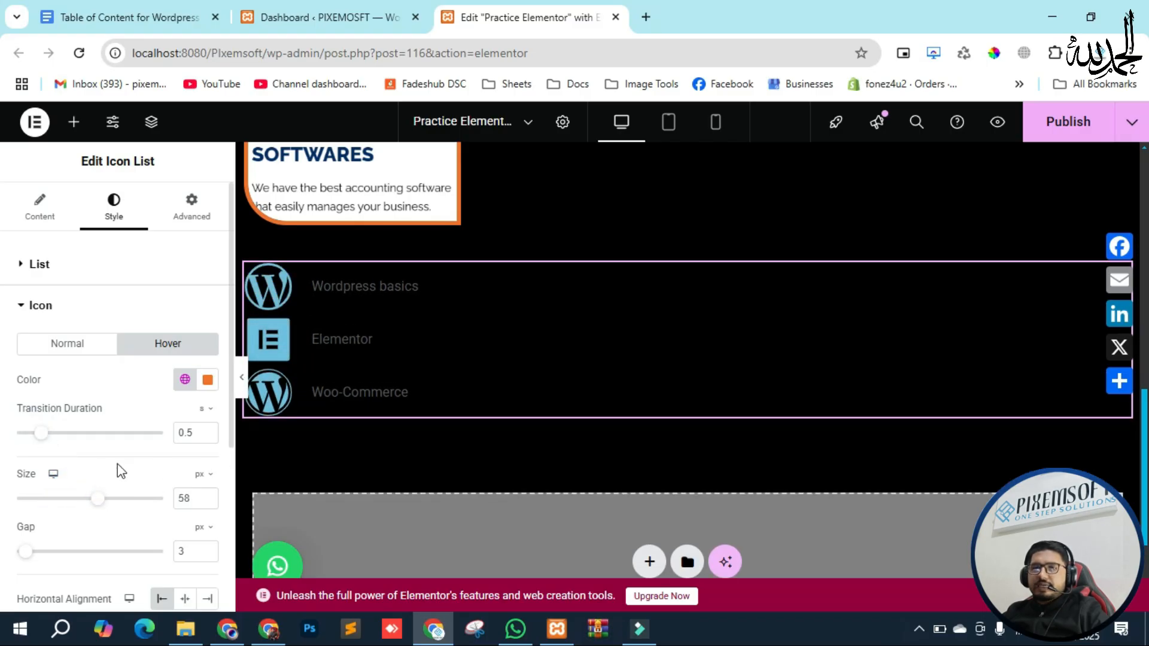
{"action": "left_click_drag", "start_coordinate": [98, 507], "coordinate": [62, 506]}
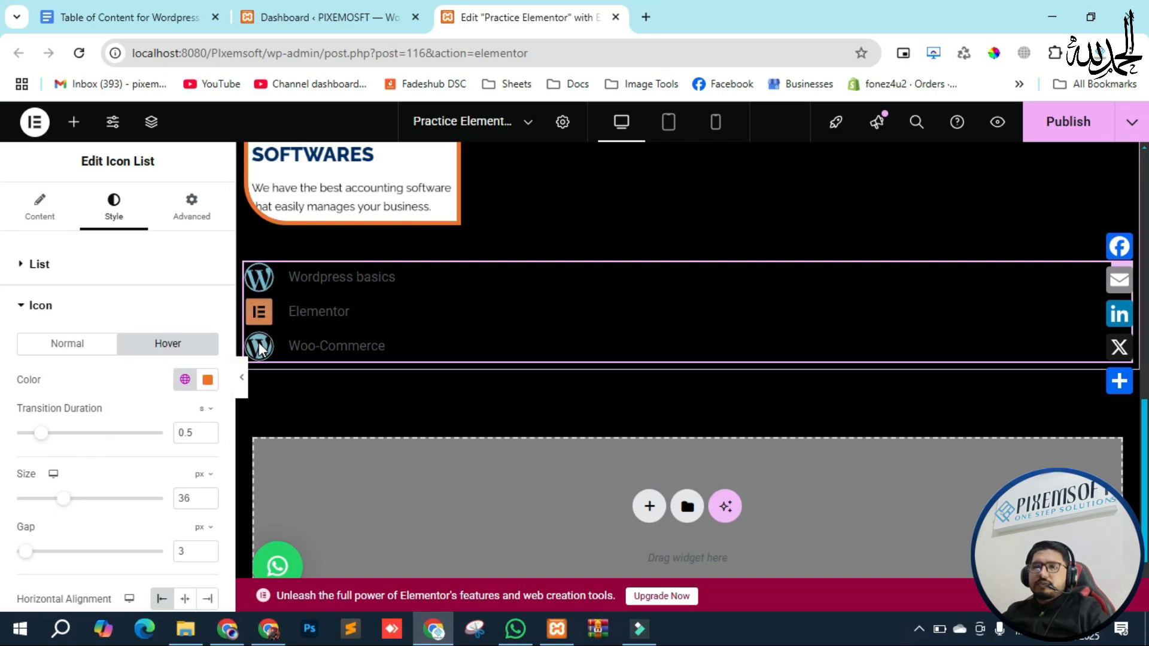
- Apply the global font My Font to the icon list's text
{"action": "scroll", "coordinate": [59, 443], "scroll_direction": "down", "scroll_amount": 3}
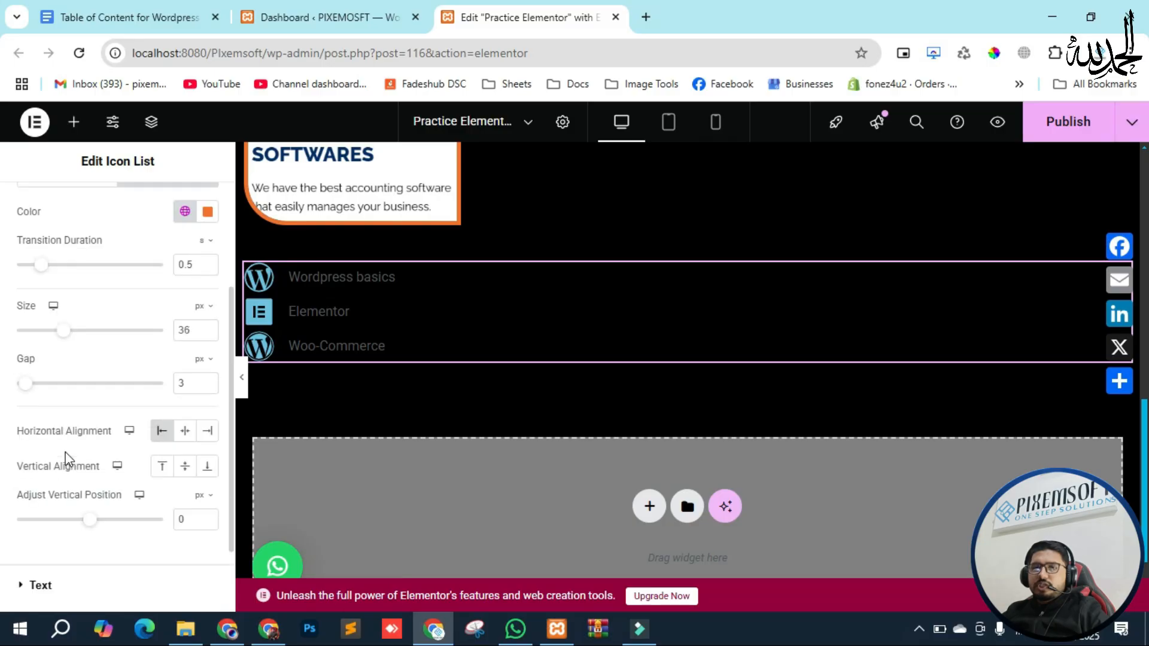
{"action": "scroll", "coordinate": [66, 490], "scroll_direction": "down", "scroll_amount": 2}
{"action": "left_click", "coordinate": [52, 484]}
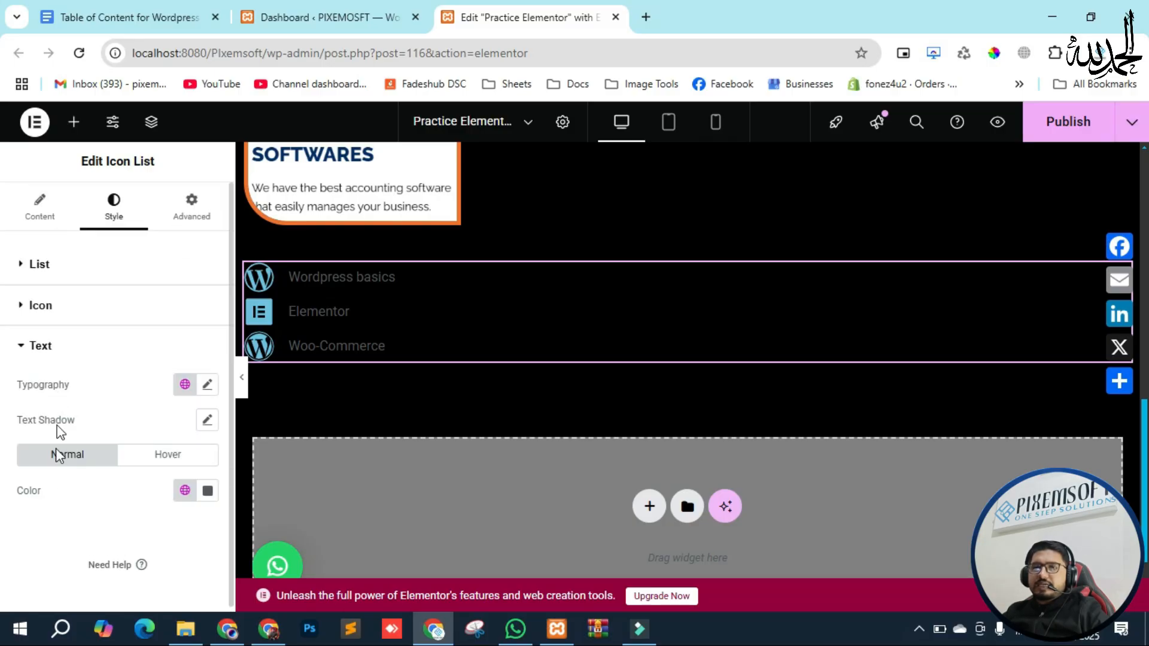
{"action": "left_click", "coordinate": [207, 385]}
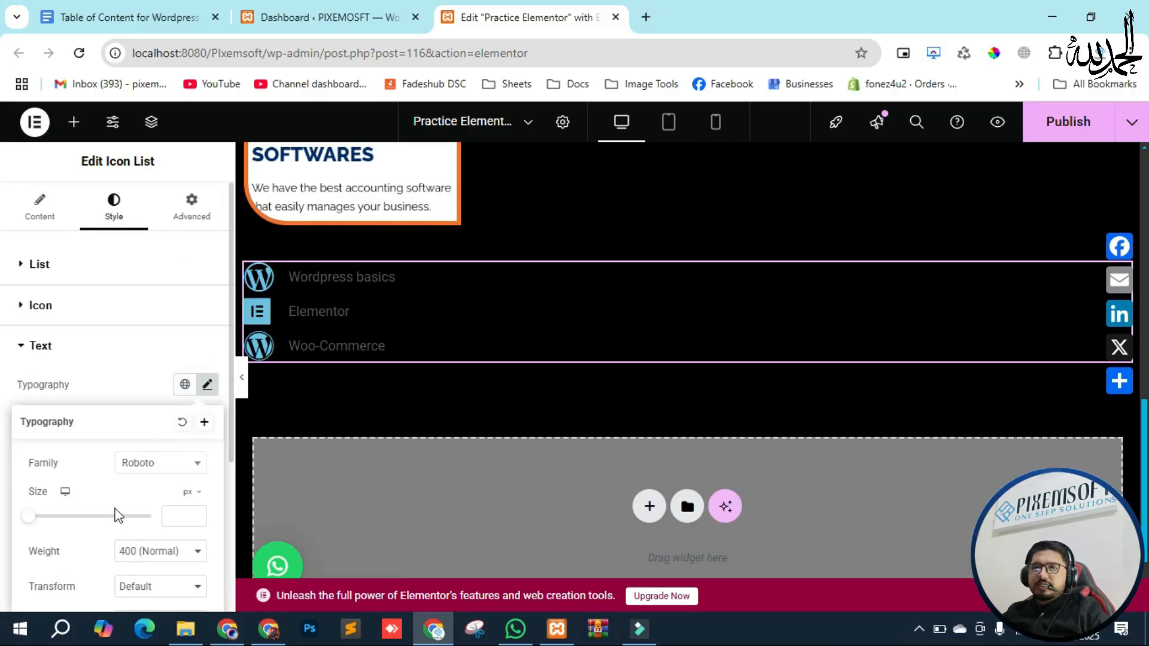
{"action": "left_click", "coordinate": [185, 384]}
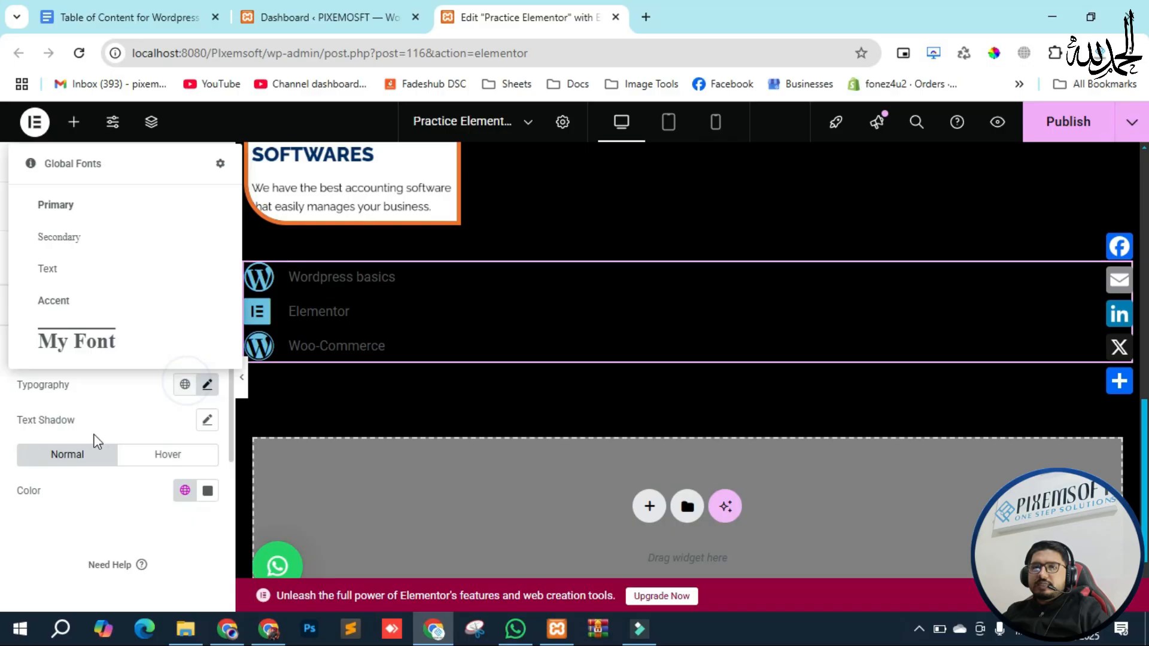
{"action": "left_click", "coordinate": [82, 346]}
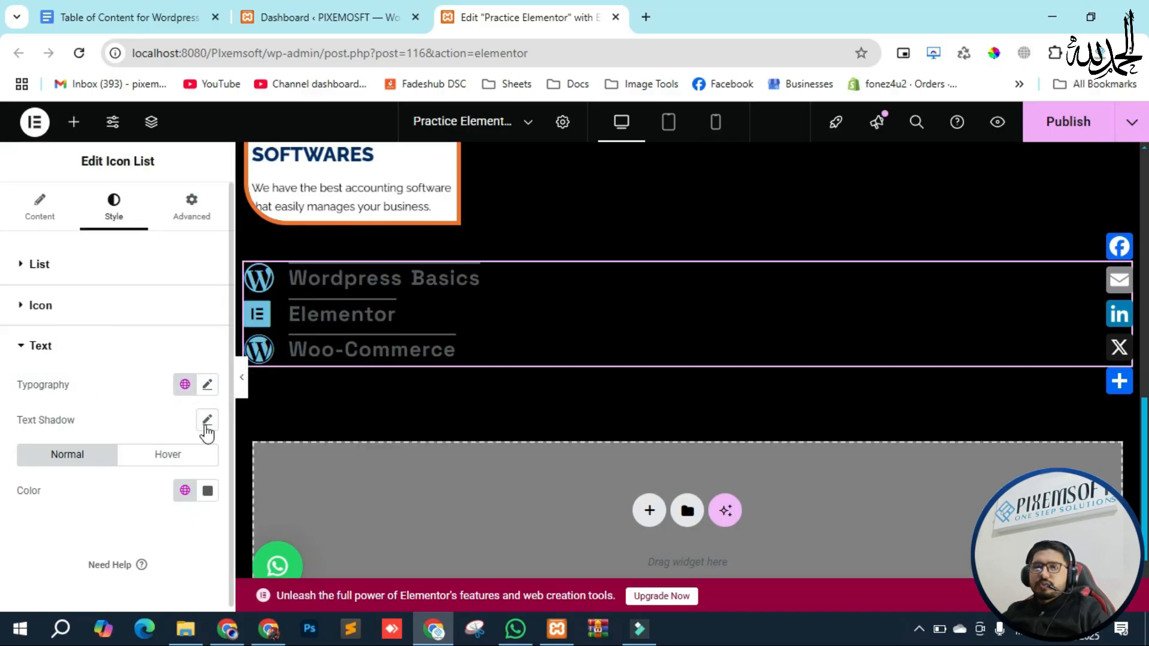
- Set the list text's hover color to the orange global color
{"action": "left_click", "coordinate": [153, 460]}
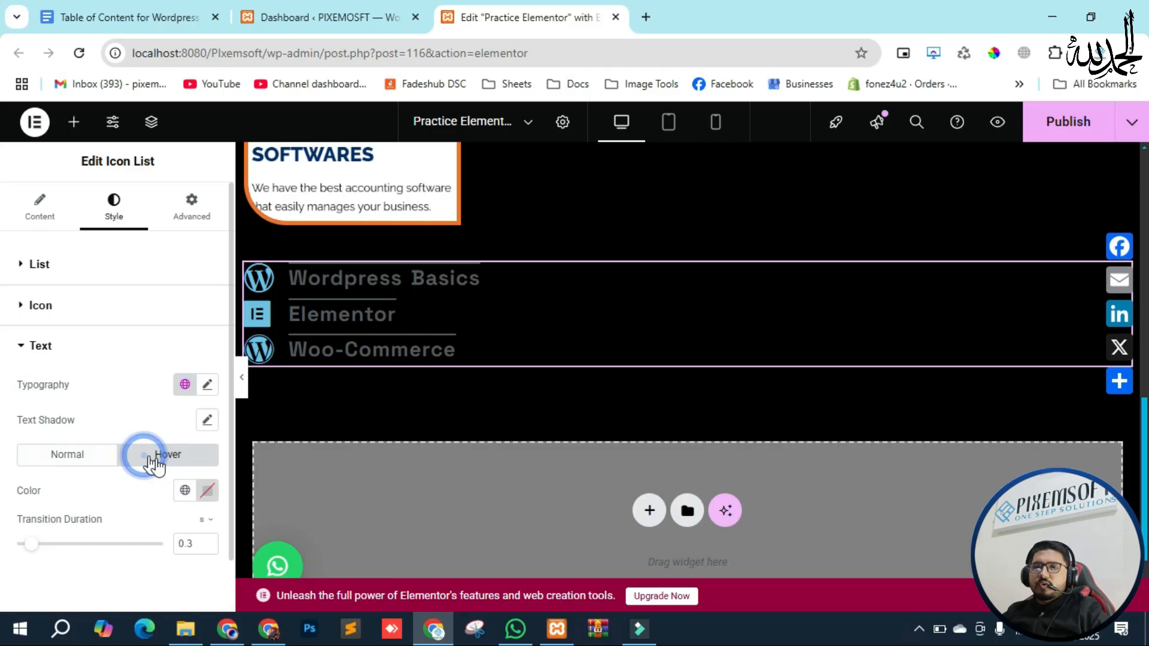
{"action": "left_click", "coordinate": [185, 491]}
{"action": "left_click", "coordinate": [54, 385]}
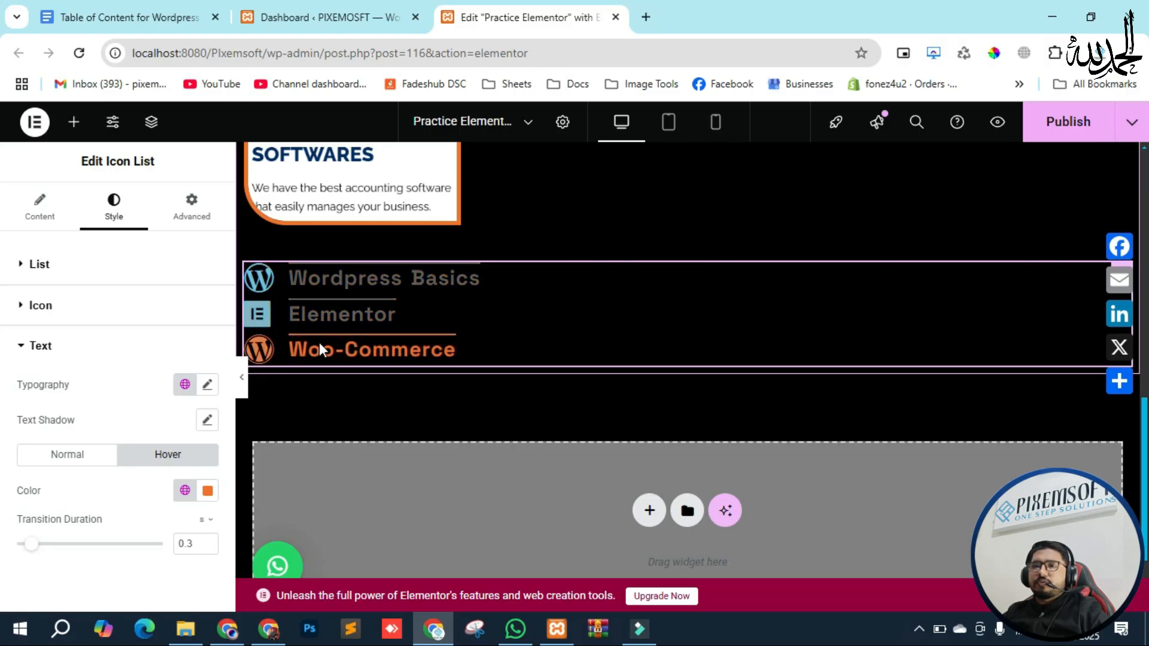
{"action": "scroll", "coordinate": [90, 418], "scroll_direction": "down", "scroll_amount": 1}
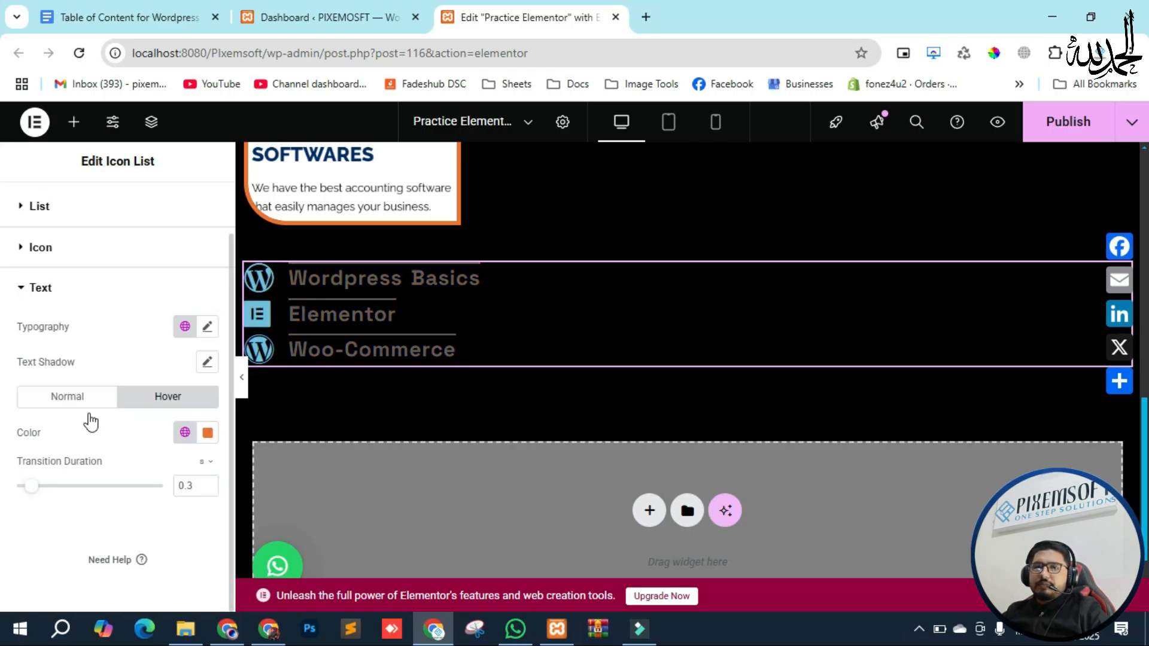
{"action": "scroll", "coordinate": [86, 468], "scroll_direction": "up", "scroll_amount": 1}
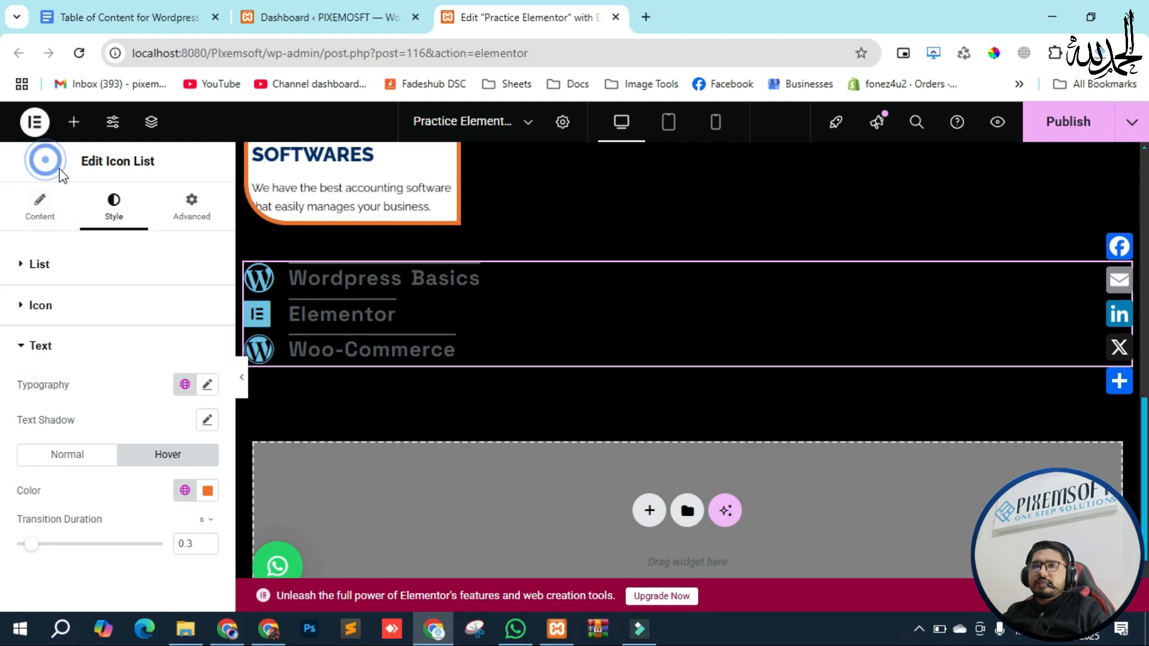
{"action": "left_click", "coordinate": [32, 164]}
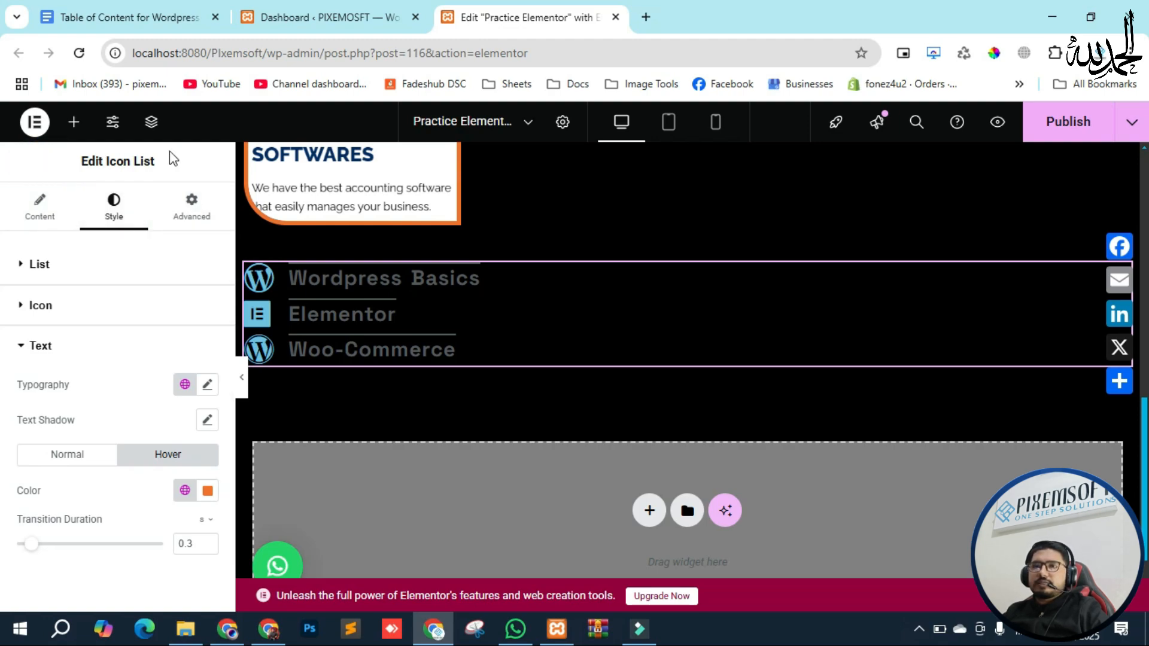
{"action": "left_click", "coordinate": [179, 166]}
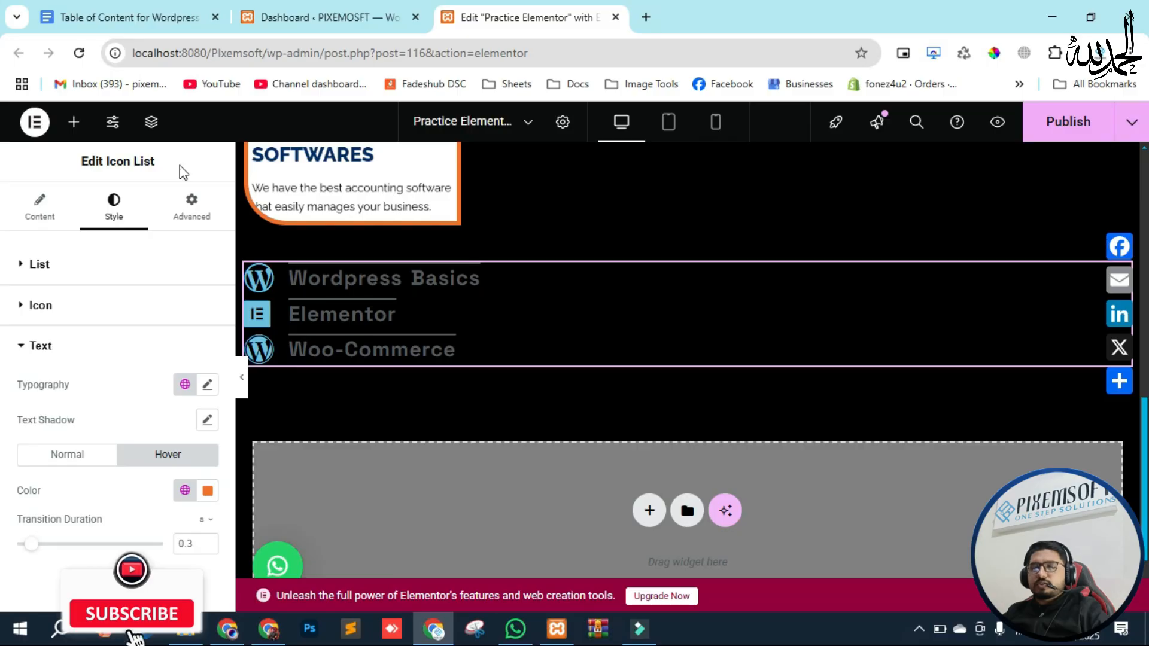